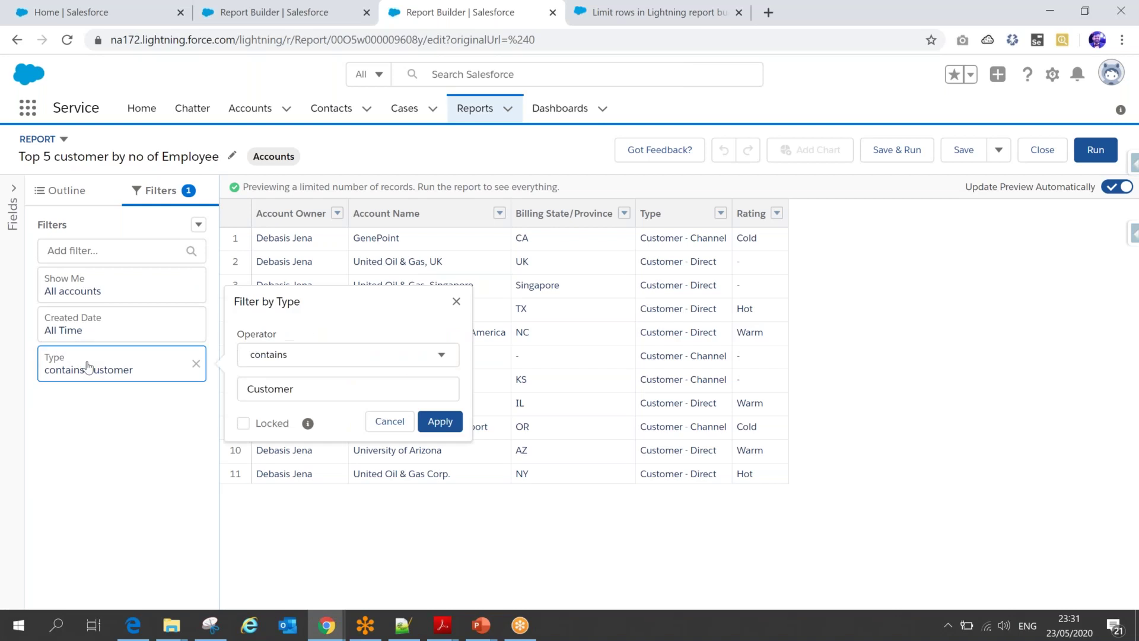
# - Add the Annual Revenue field as a column in the accounts report
pyautogui.click(457, 301)
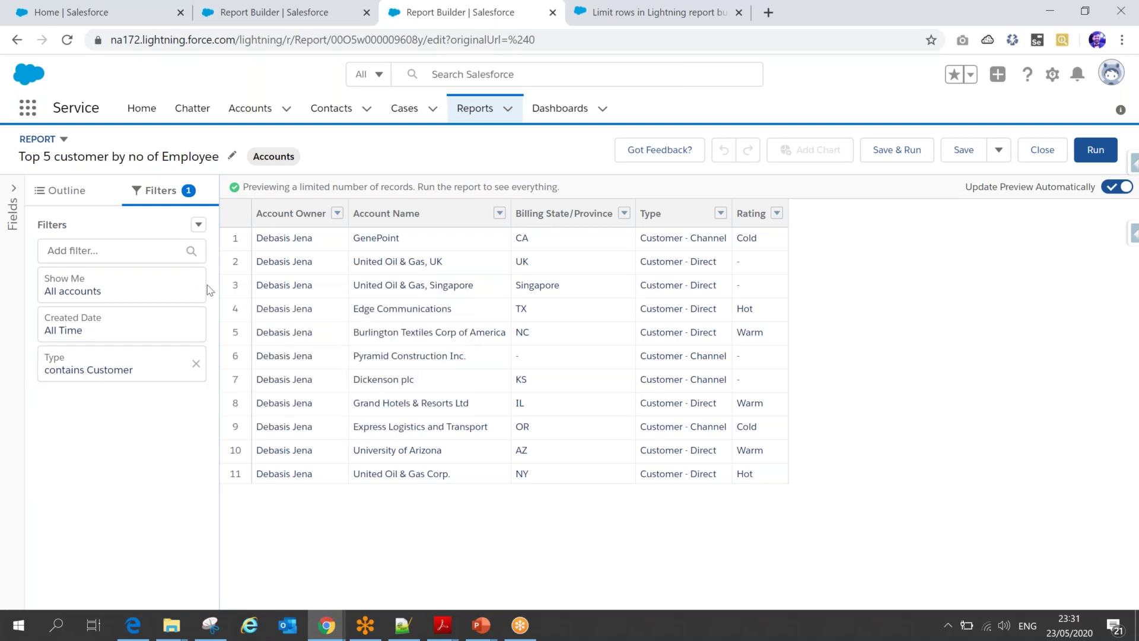
pyautogui.click(58, 196)
pyautogui.click(76, 360)
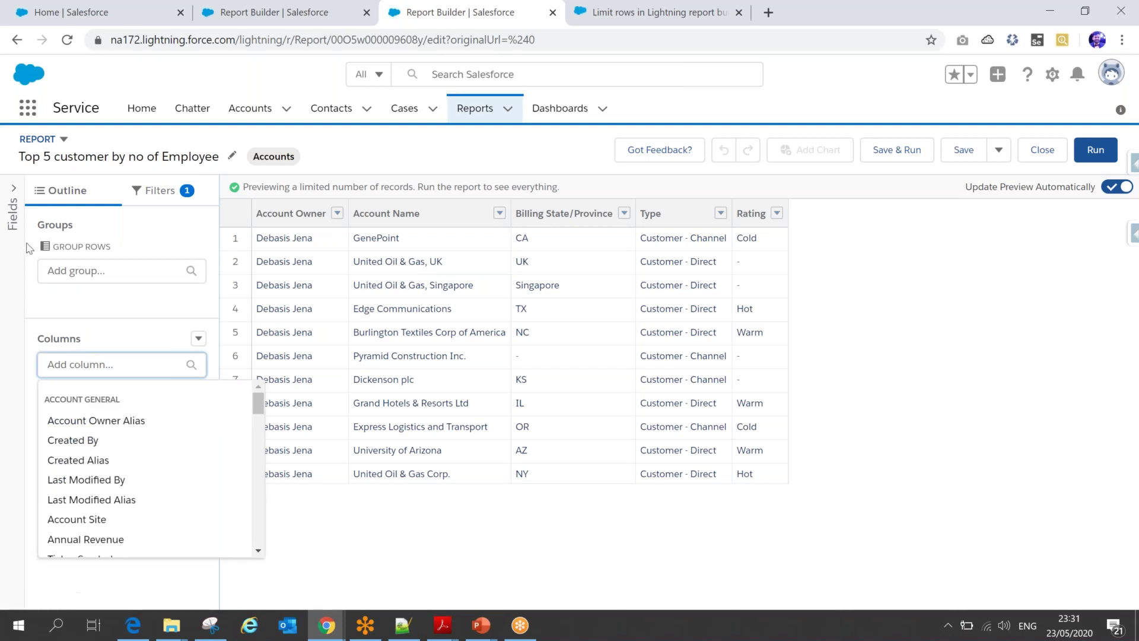
pyautogui.click(12, 207)
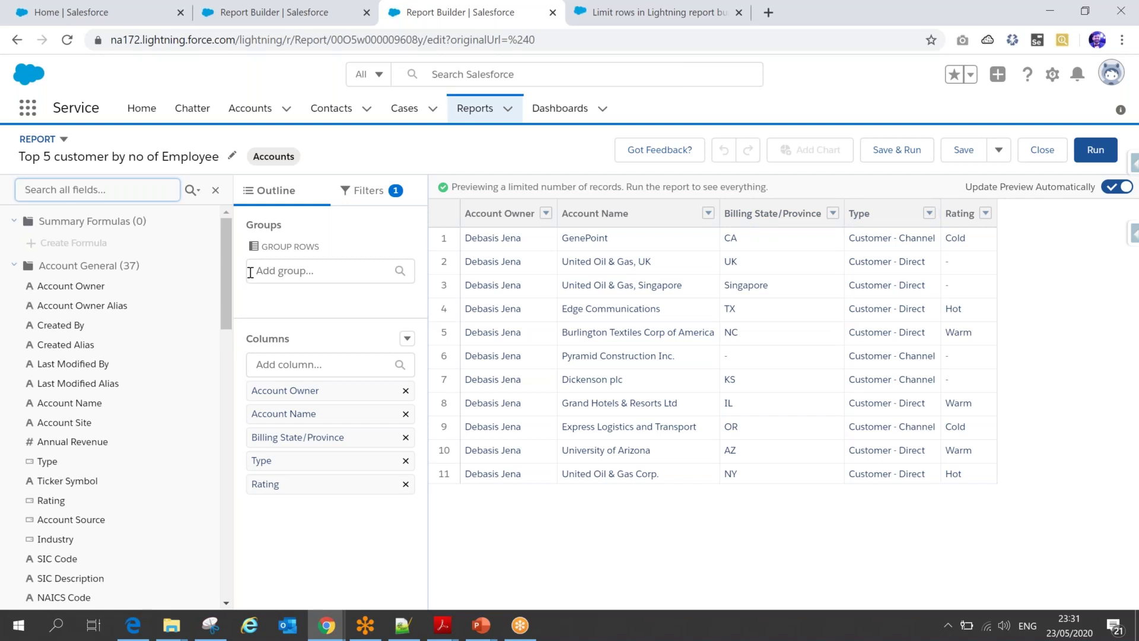
pyautogui.moveTo(223, 262); pyautogui.dragTo(225, 298)
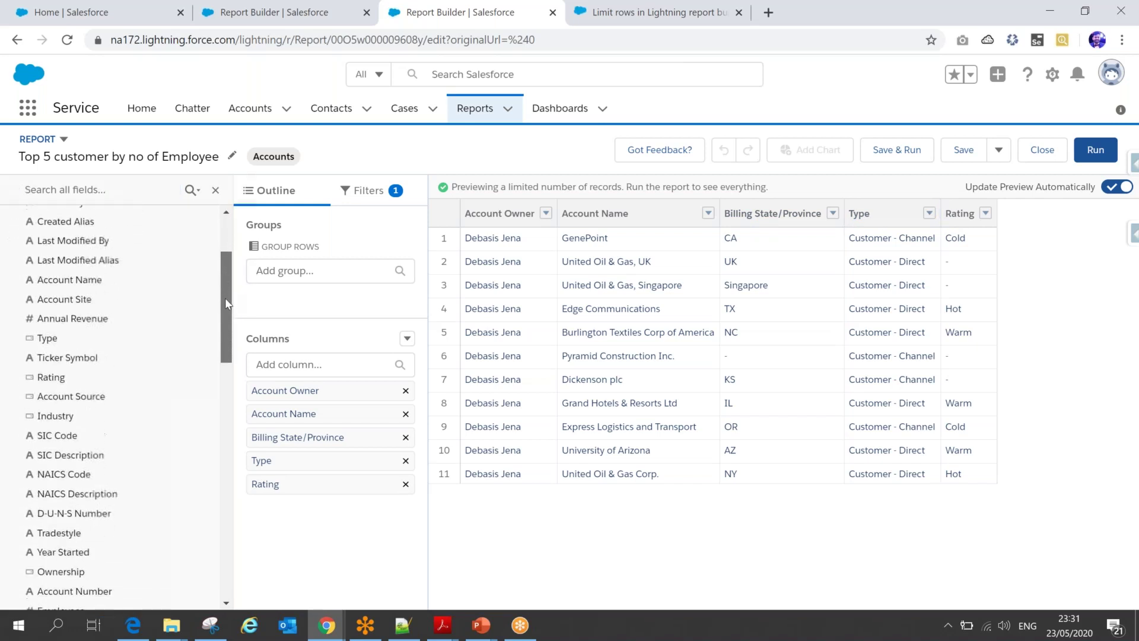
pyautogui.click(86, 314)
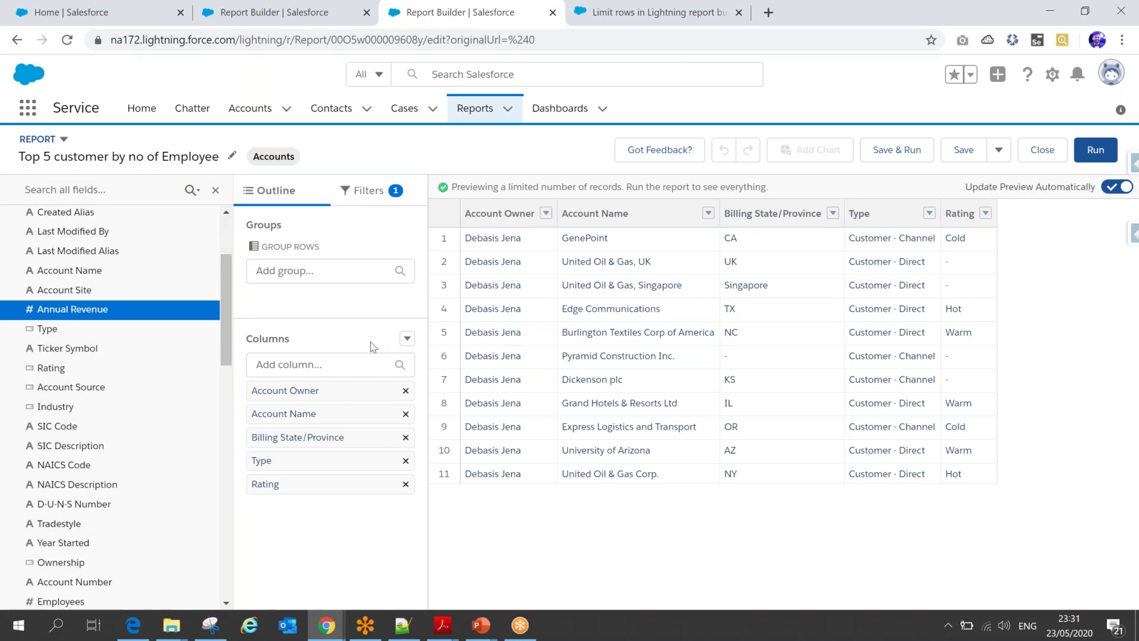
pyautogui.click(165, 313)
pyautogui.click(302, 366)
pyautogui.write('annu')
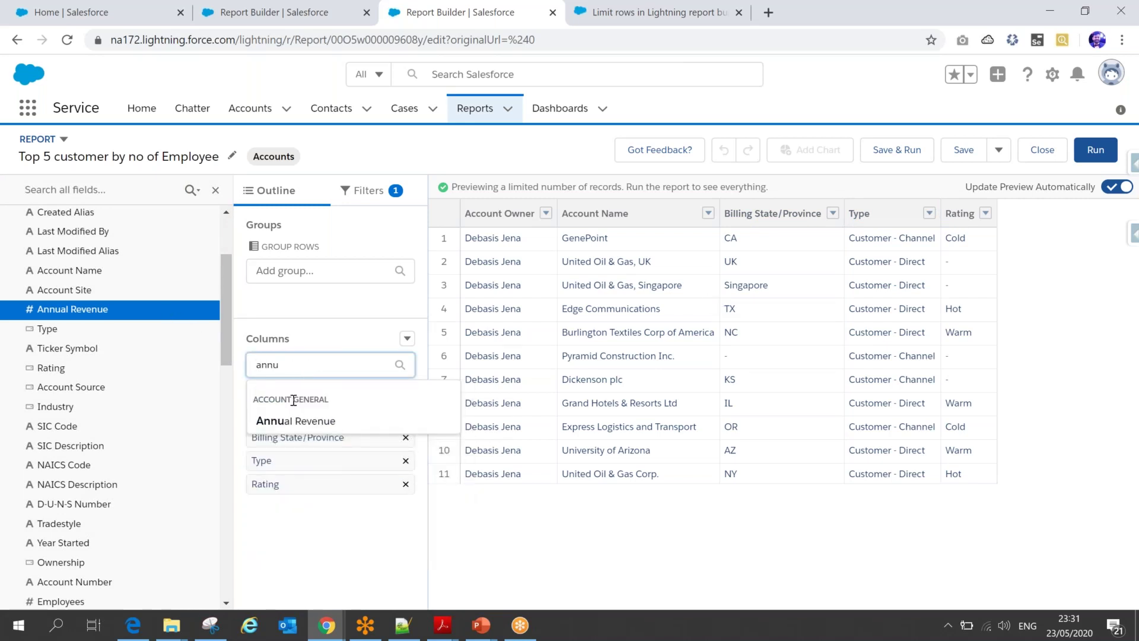
pyautogui.click(296, 427)
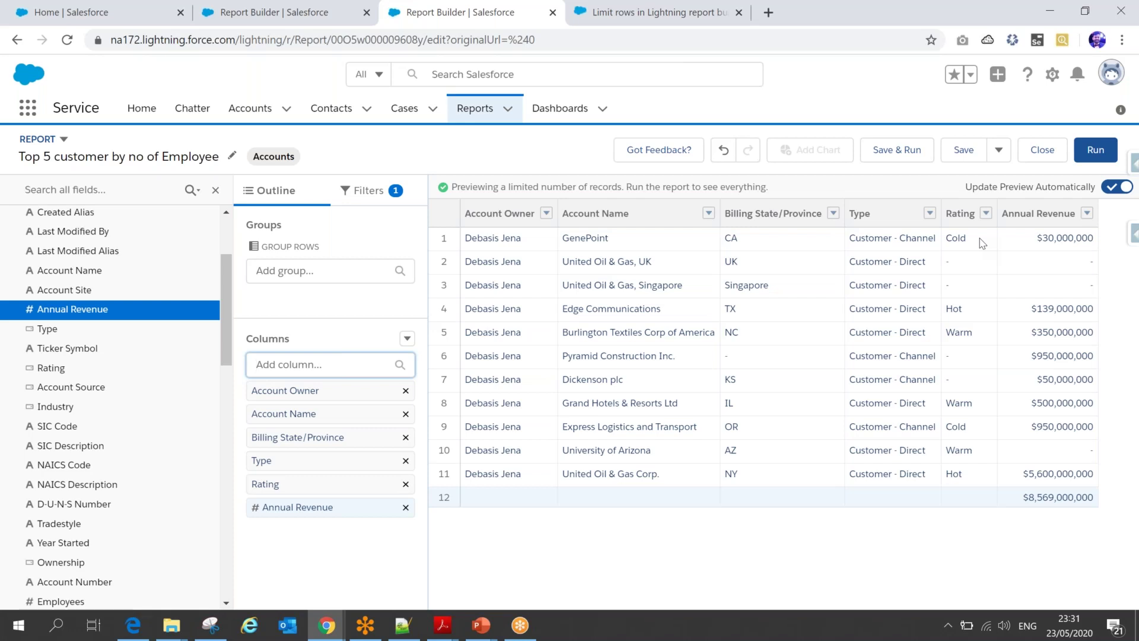
# - Add the Employees field as a report column and collapse the list of available fields
pyautogui.moveTo(223, 323); pyautogui.dragTo(223, 385)
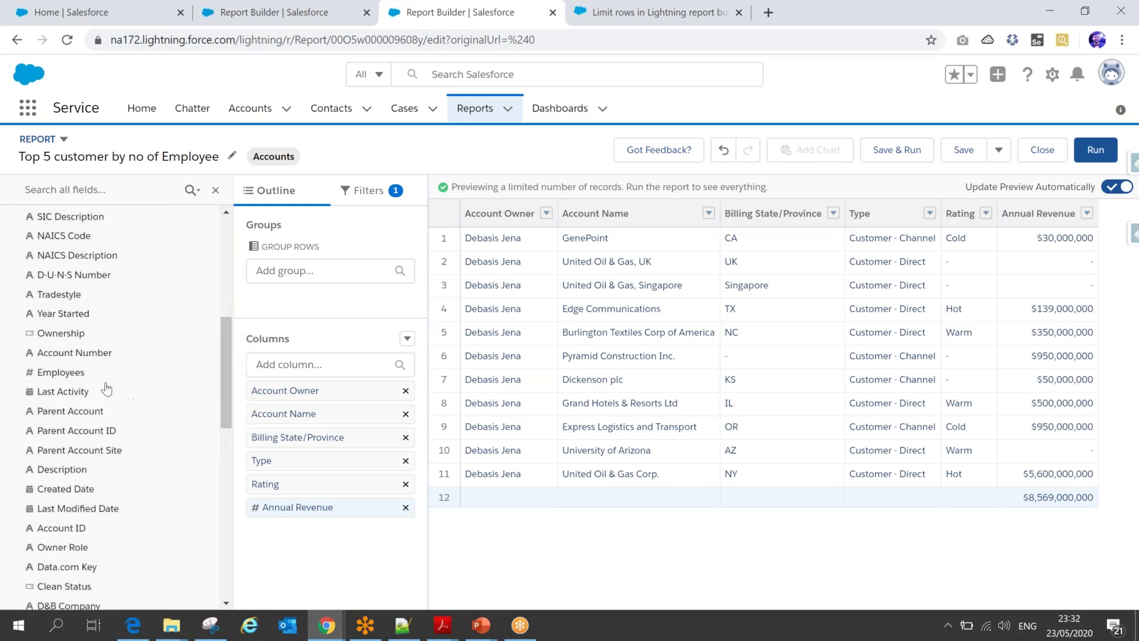
pyautogui.click(268, 366)
pyautogui.write('empl')
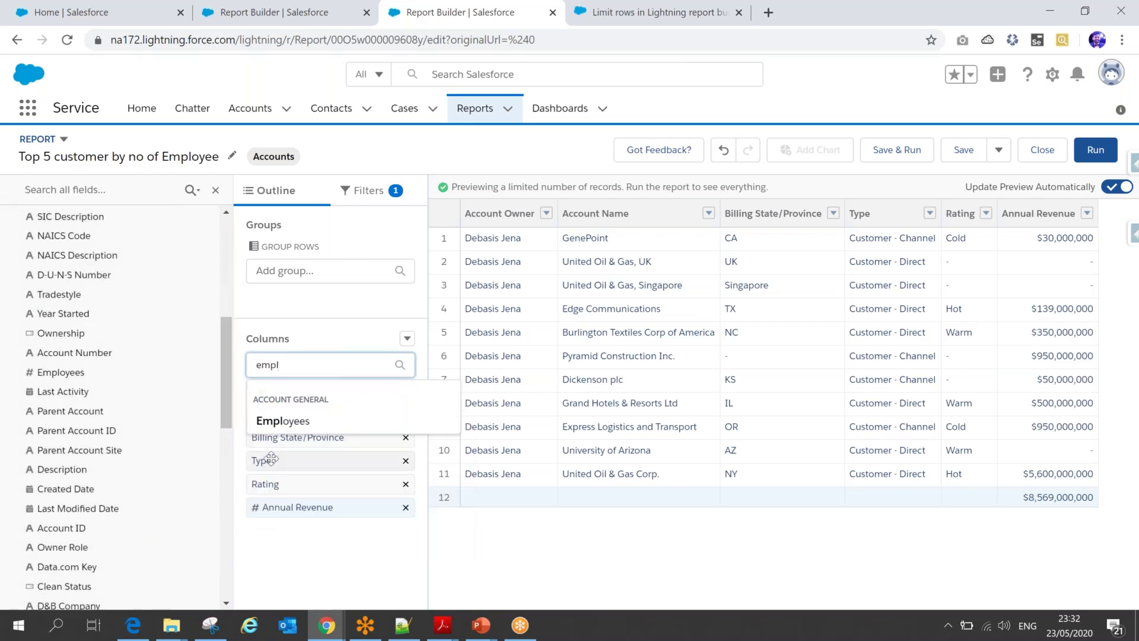
pyautogui.click(300, 422)
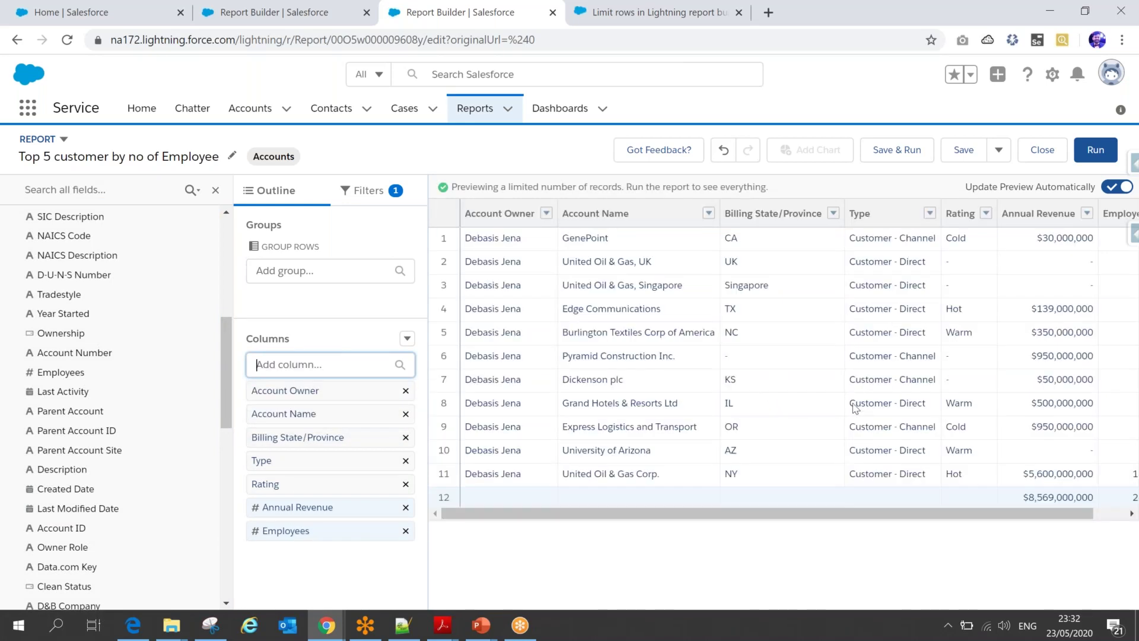
pyautogui.moveTo(788, 514); pyautogui.dragTo(826, 515)
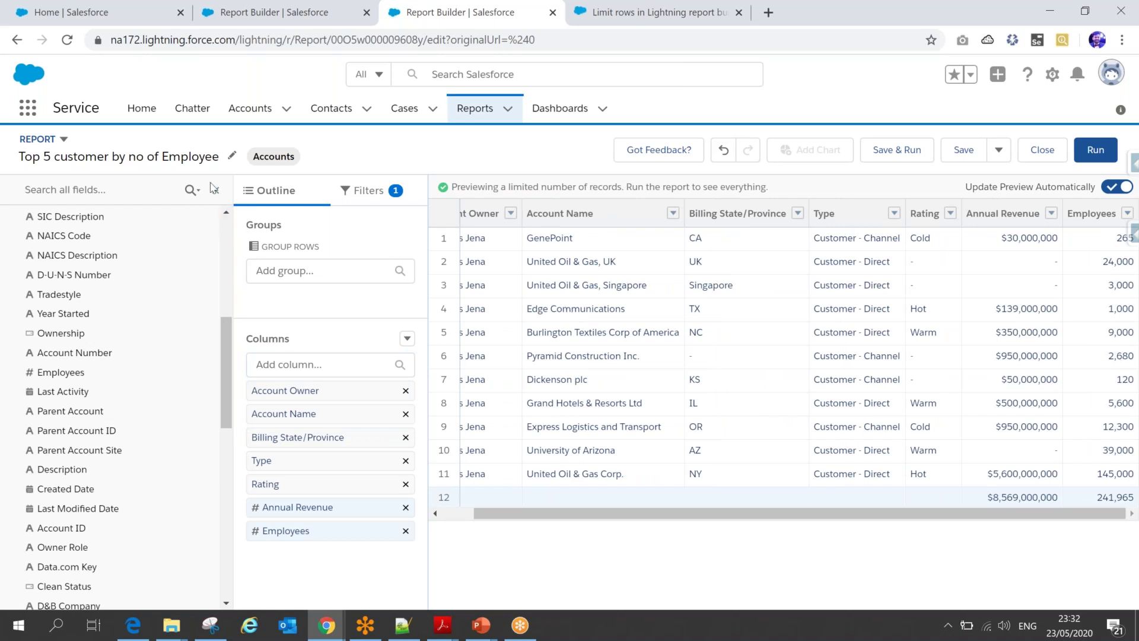
pyautogui.click(215, 190)
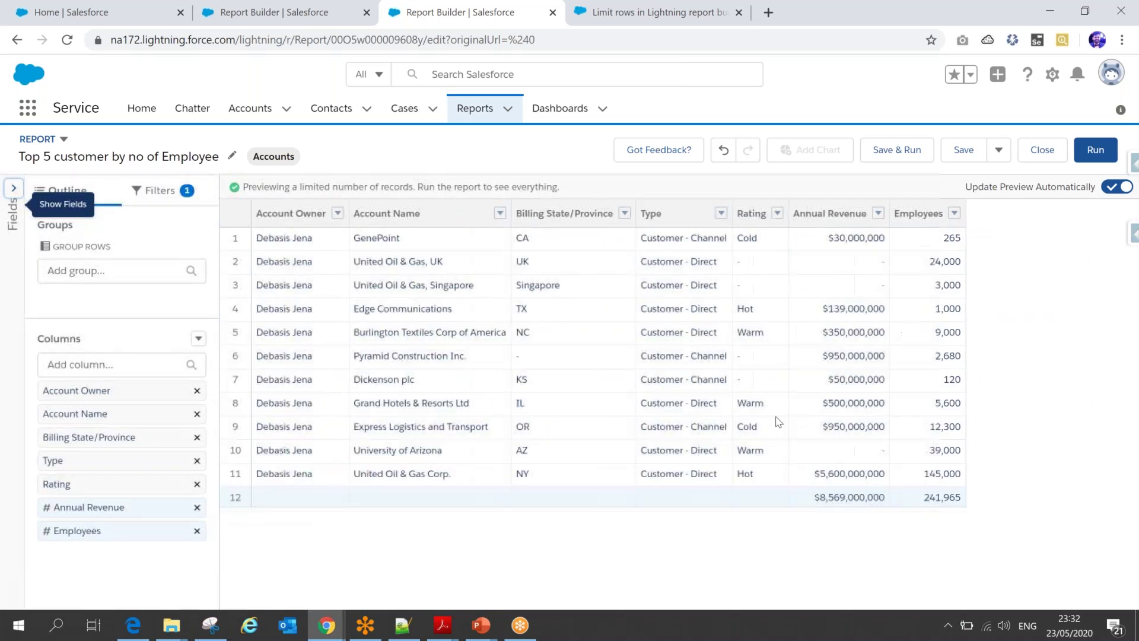
# - Switch to the PowerPoint slide show and mark the descending employee sort and the account type contains Customer requirements with the pen
pyautogui.moveTo(485, 628)
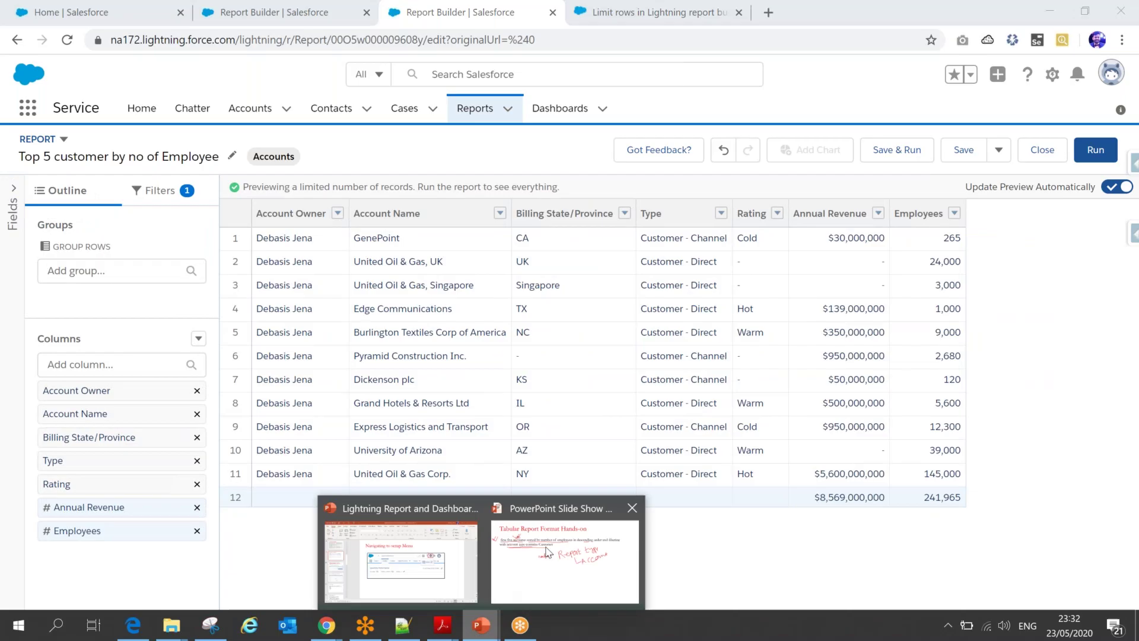
pyautogui.click(560, 543)
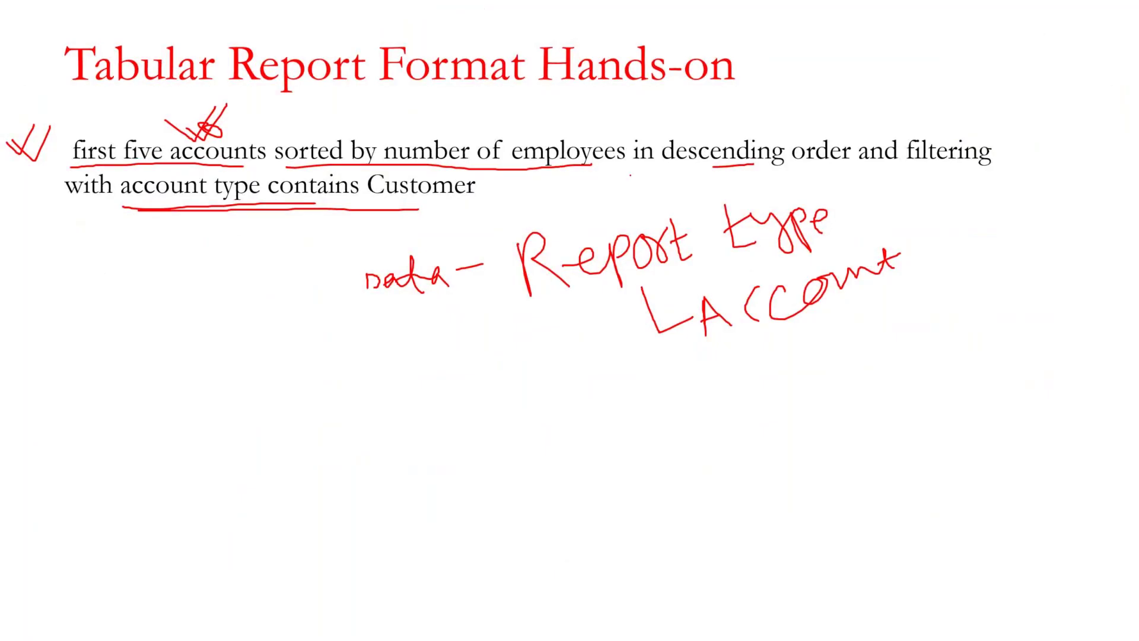
pyautogui.moveTo(363, 169)
pyautogui.mouseDown()
pyautogui.moveTo(804, 168)
pyautogui.moveTo(848, 145)
pyautogui.moveTo(634, 127)
pyautogui.moveTo(355, 134)
pyautogui.mouseUp()
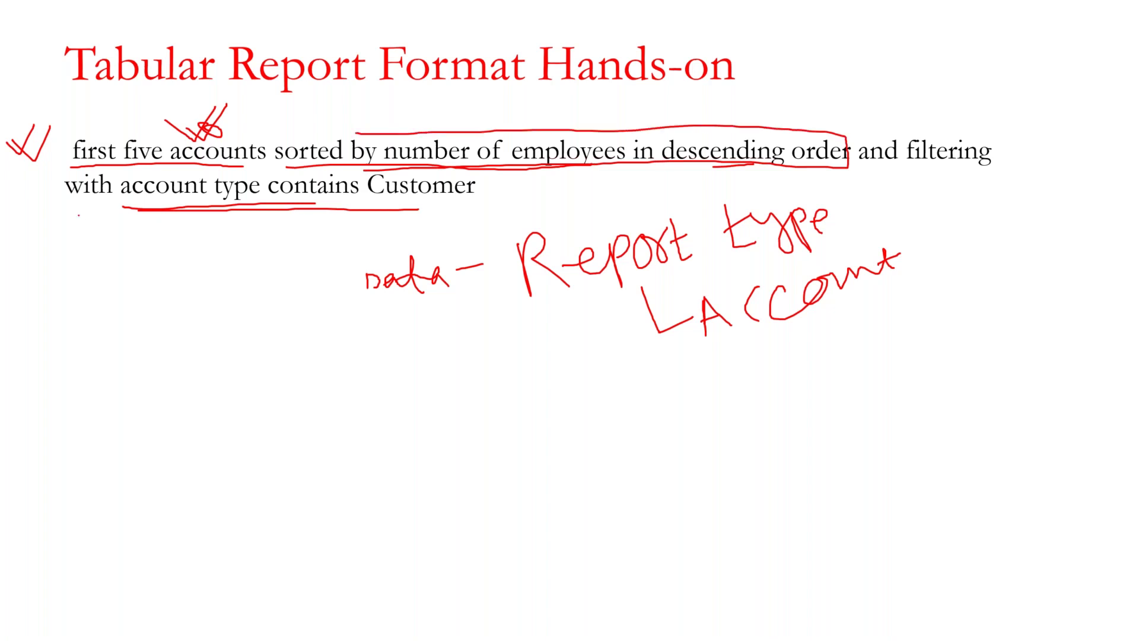
pyautogui.moveTo(81, 215)
pyautogui.mouseDown()
pyautogui.moveTo(492, 226)
pyautogui.moveTo(466, 171)
pyautogui.moveTo(57, 174)
pyautogui.moveTo(74, 218)
pyautogui.mouseUp()
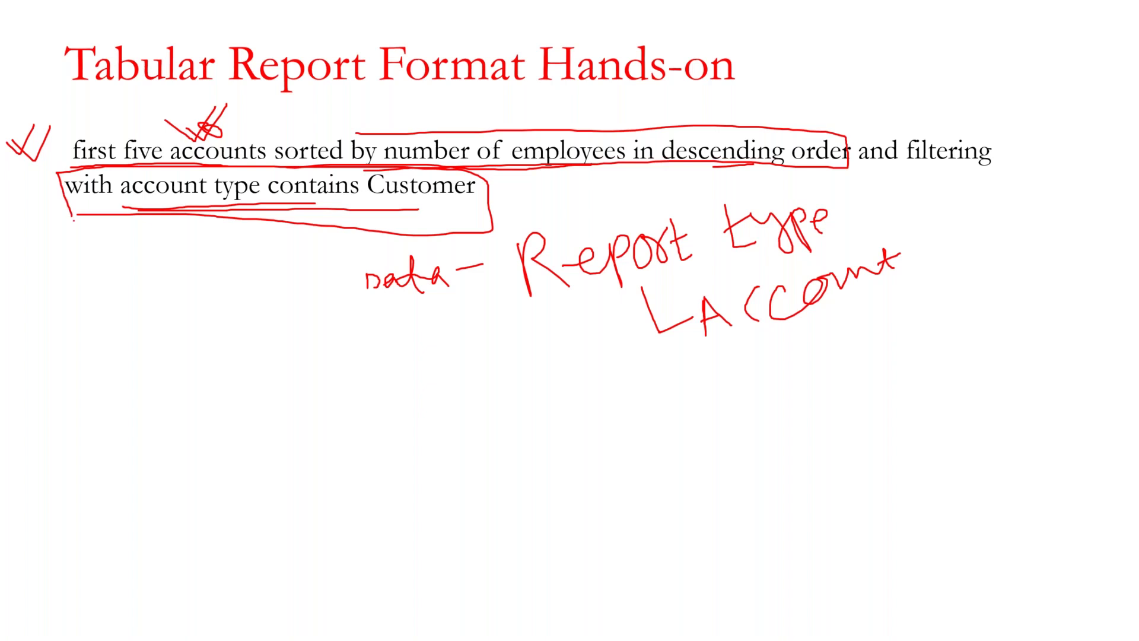
pyautogui.moveTo(377, 134)
pyautogui.mouseDown()
pyautogui.moveTo(291, 140)
pyautogui.moveTo(283, 157)
pyautogui.mouseUp()
pyautogui.moveTo(523, 115)
pyautogui.mouseDown()
pyautogui.moveTo(541, 137)
pyautogui.moveTo(583, 110)
pyautogui.mouseUp()
pyautogui.moveTo(712, 126); pyautogui.dragTo(748, 111)
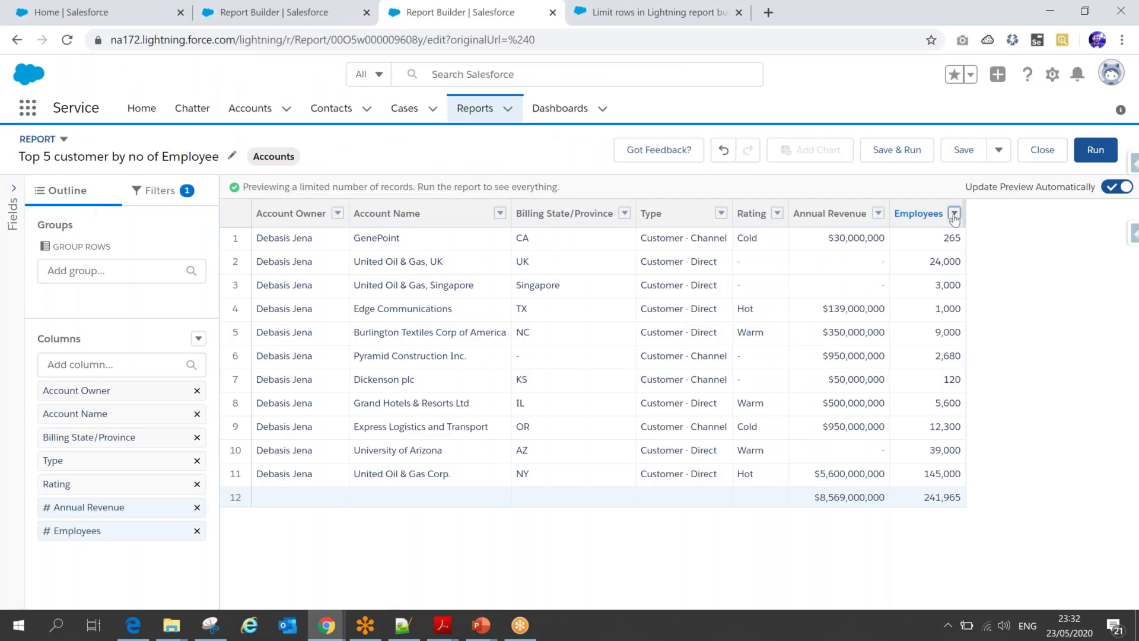
# - Sort the report by the Employees column in descending order
pyautogui.click(954, 215)
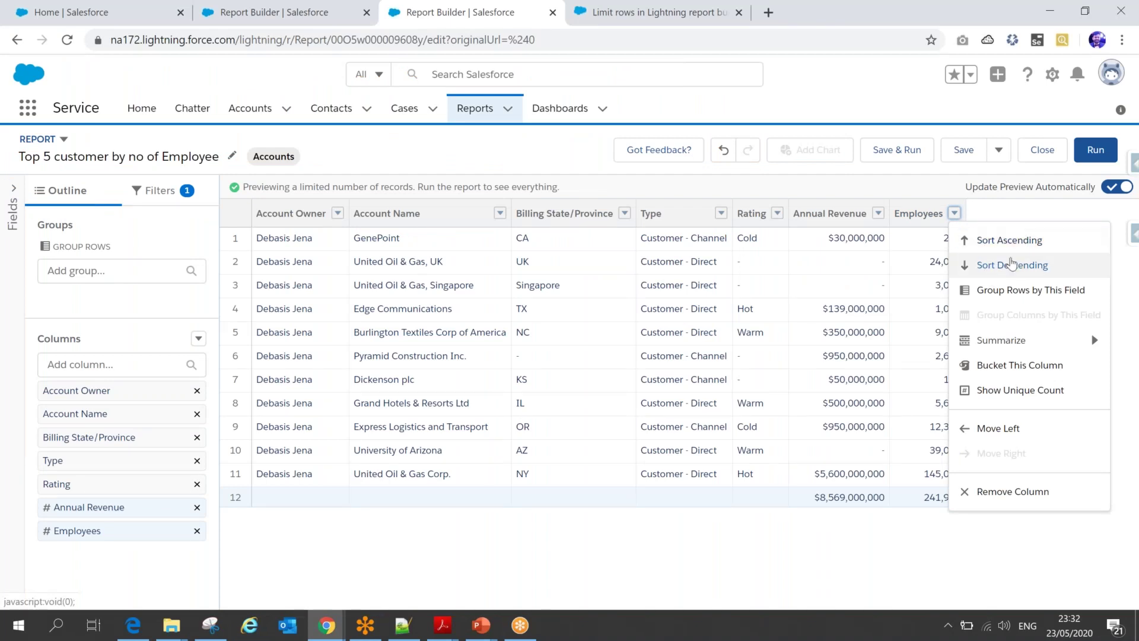
pyautogui.click(1011, 264)
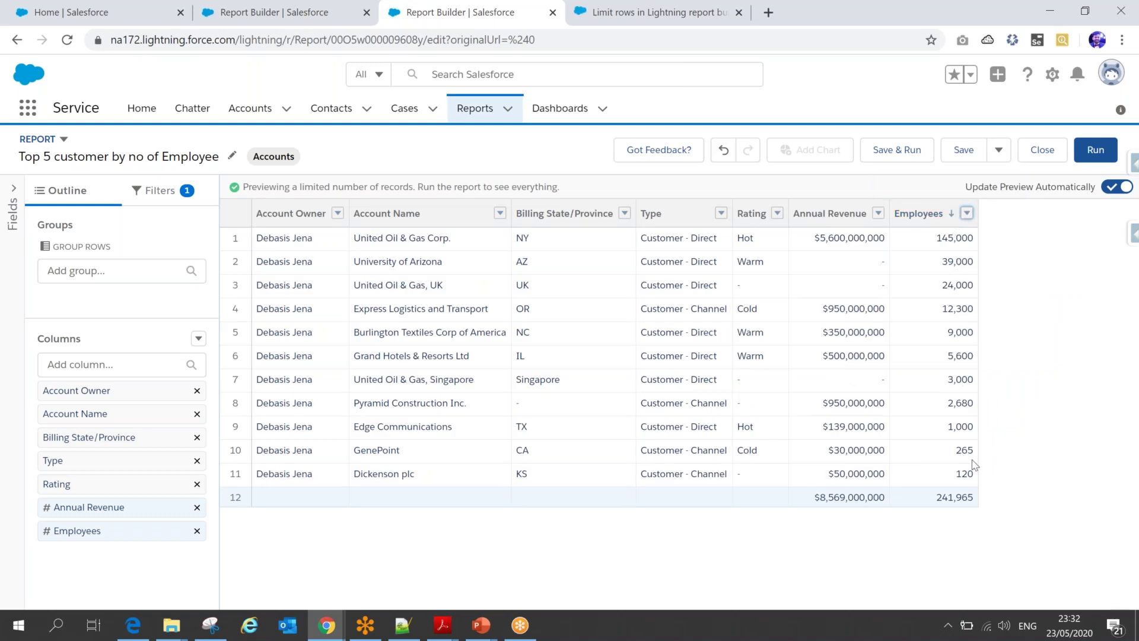
# - In the PowerPoint slide show, circle "first five accounts" and handwrite an underlined "Rows limits" note below the requirement text
pyautogui.moveTo(485, 628)
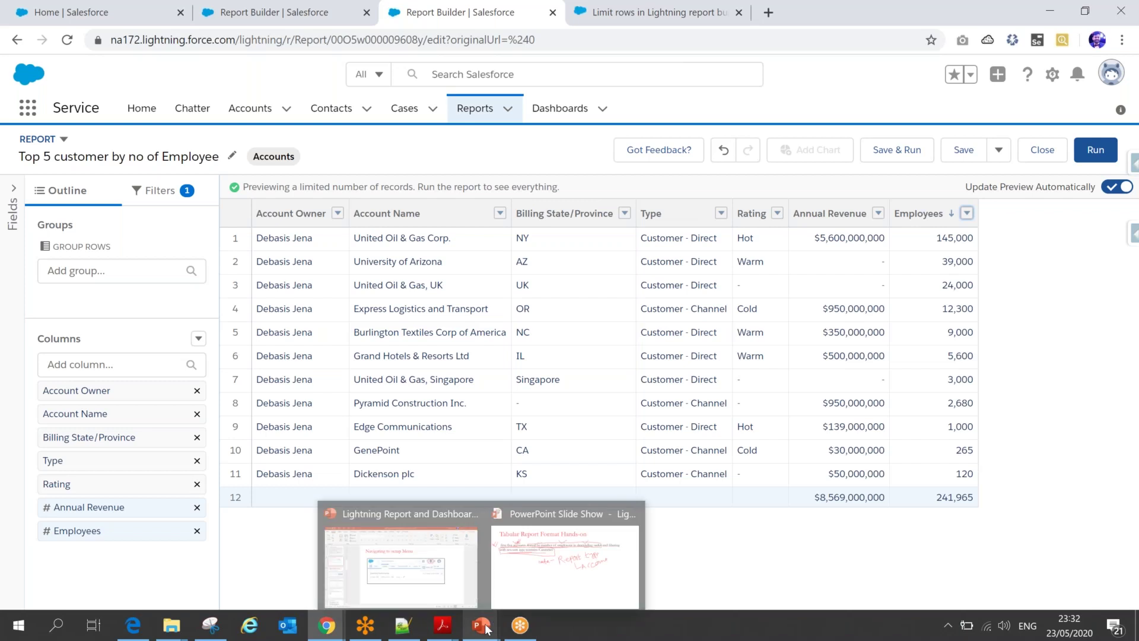
pyautogui.click(565, 554)
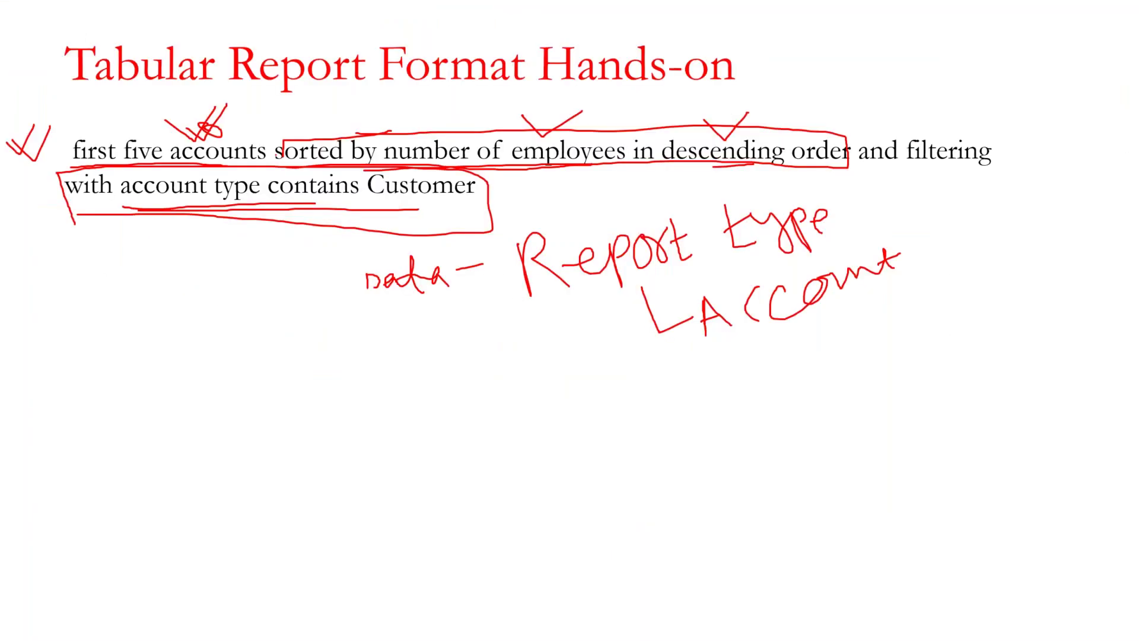
pyautogui.moveTo(273, 135)
pyautogui.mouseDown()
pyautogui.moveTo(161, 84)
pyautogui.moveTo(64, 157)
pyautogui.moveTo(166, 193)
pyautogui.moveTo(290, 146)
pyautogui.mouseUp()
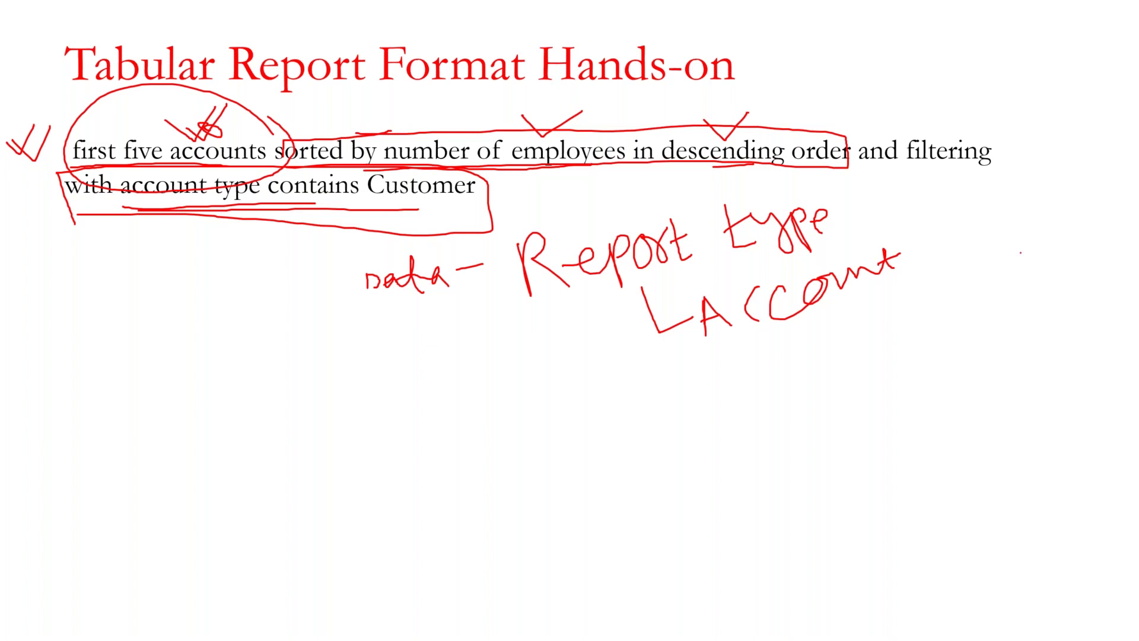
pyautogui.moveTo(829, 374); pyautogui.dragTo(831, 403)
pyautogui.moveTo(116, 415)
pyautogui.mouseDown()
pyautogui.moveTo(119, 383)
pyautogui.moveTo(131, 386)
pyautogui.moveTo(141, 423)
pyautogui.mouseUp()
pyautogui.moveTo(150, 379)
pyautogui.mouseDown()
pyautogui.moveTo(188, 385)
pyautogui.moveTo(191, 363)
pyautogui.moveTo(201, 387)
pyautogui.mouseUp()
pyautogui.moveTo(268, 349)
pyautogui.mouseDown()
pyautogui.moveTo(261, 375)
pyautogui.moveTo(295, 353)
pyautogui.moveTo(355, 339)
pyautogui.moveTo(361, 324)
pyautogui.moveTo(390, 323)
pyautogui.moveTo(401, 279)
pyautogui.mouseUp()
pyautogui.moveTo(125, 467); pyautogui.dragTo(364, 383)
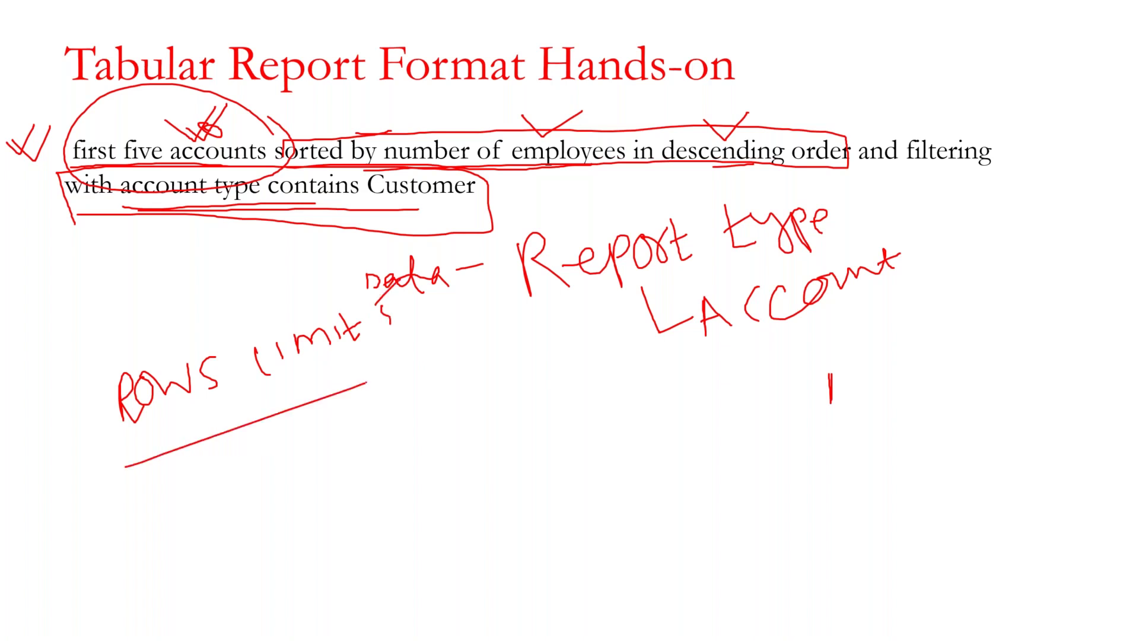
# - Switch to the browser and examine the IdeaExchange idea "Limit rows in Lightning report builder", highlighting part of its title
pyautogui.hotkey('alt', 'Tab')
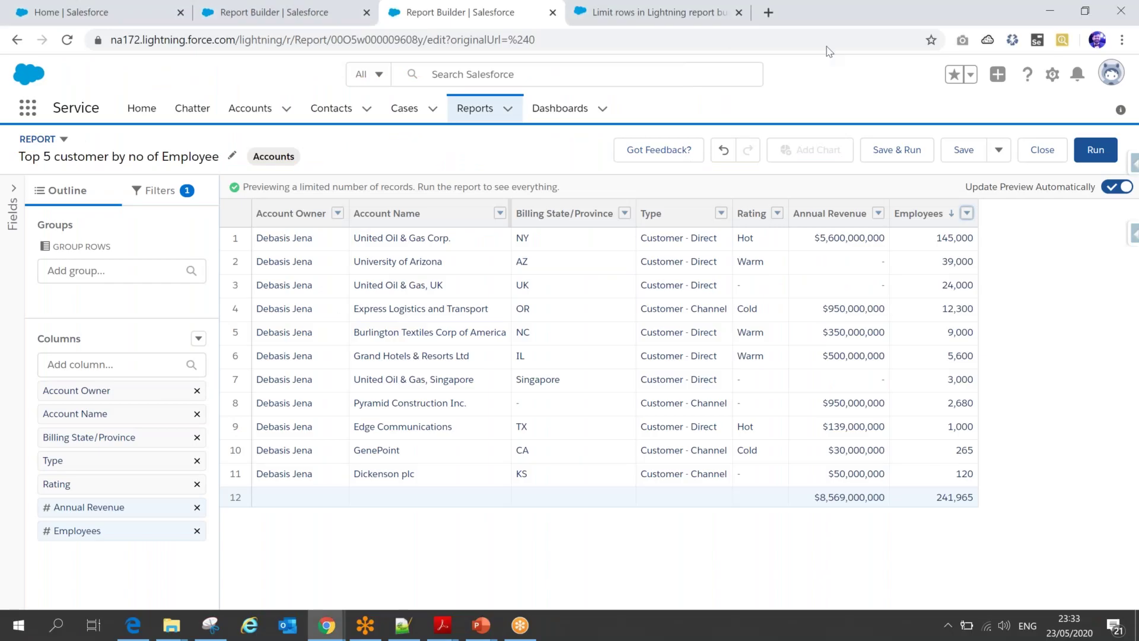
pyautogui.click(703, 18)
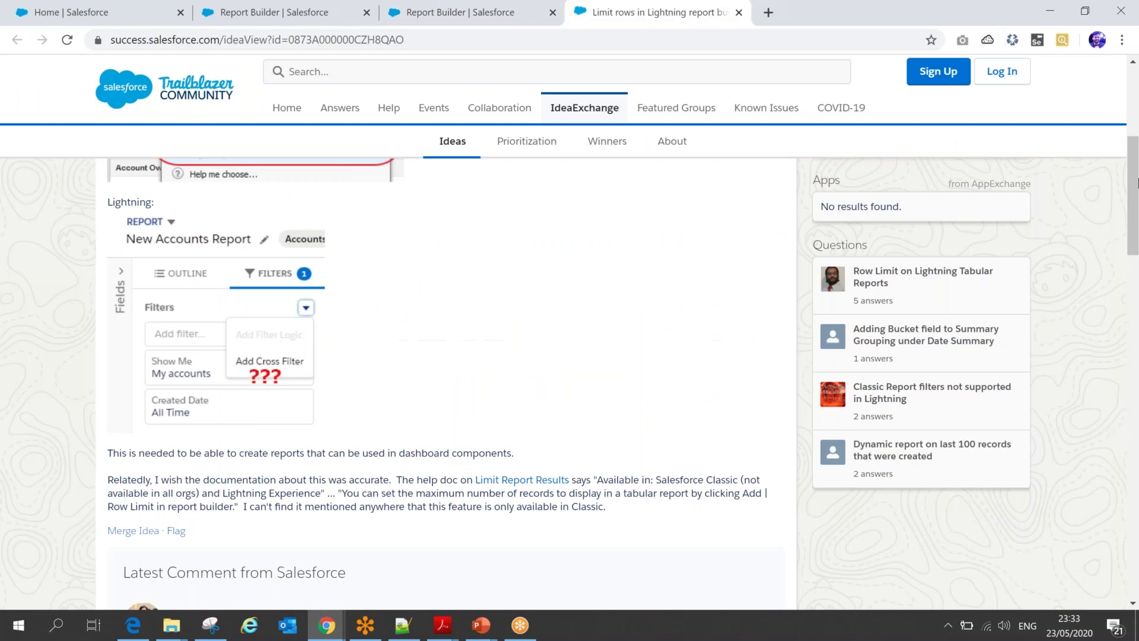
pyautogui.scroll(5, 1057, 146)
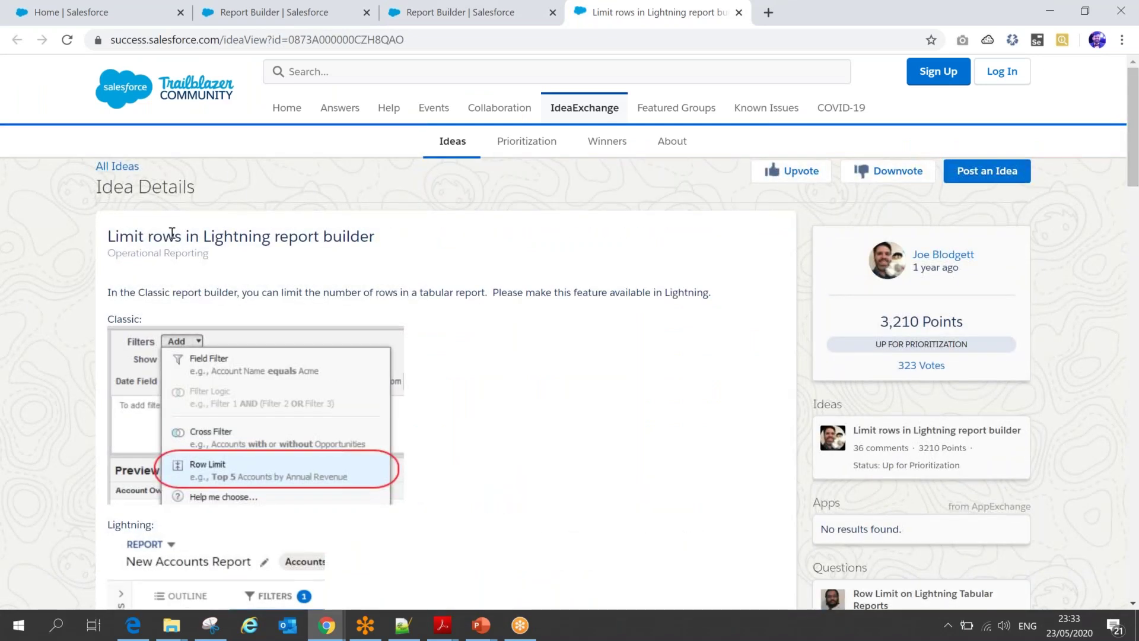
pyautogui.moveTo(174, 236); pyautogui.dragTo(379, 239)
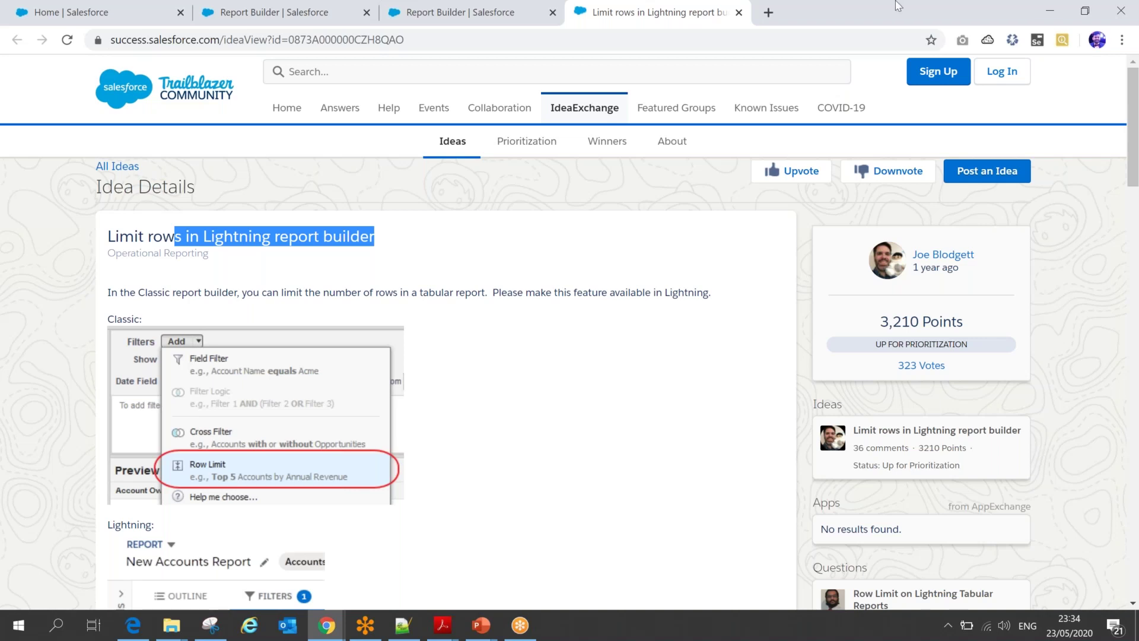
# - Return to the report builder and save the "Top 5 customer by no of Employee" report
pyautogui.click(409, 23)
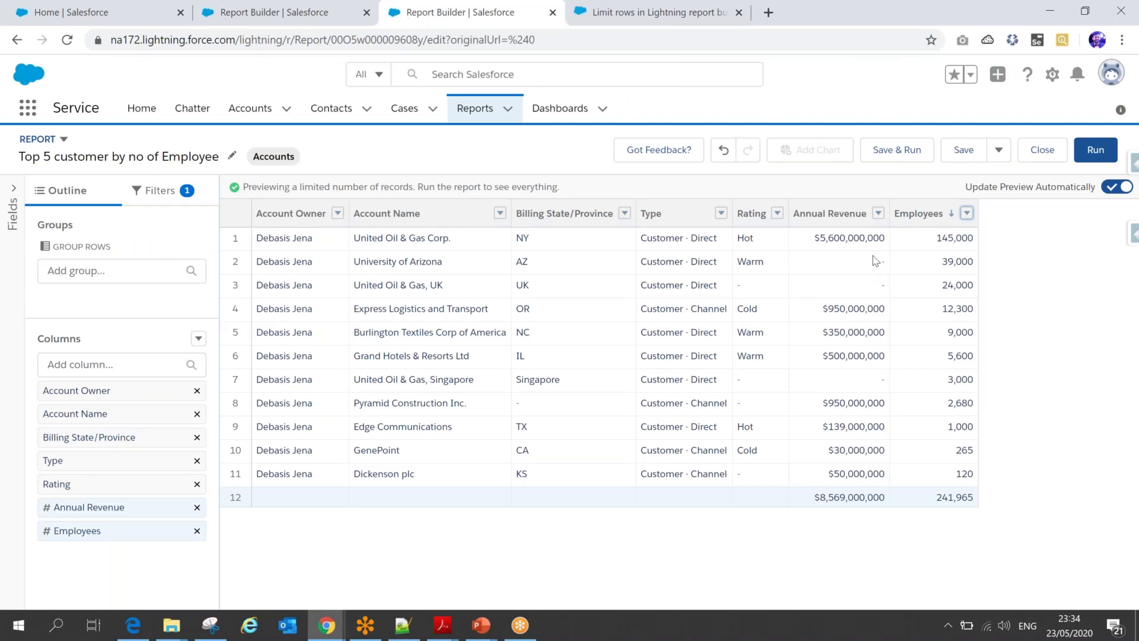
pyautogui.click(962, 152)
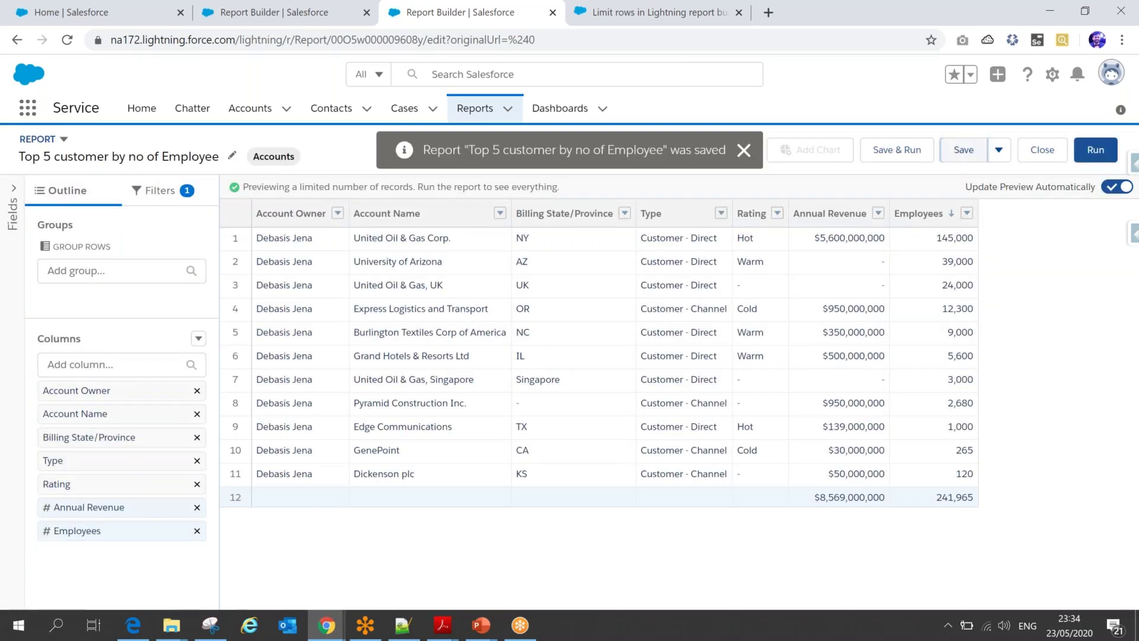
# - In the report's properties, shorten the Report Unique Name to Top_5_customer_by_no_of_Employee
pyautogui.click(999, 150)
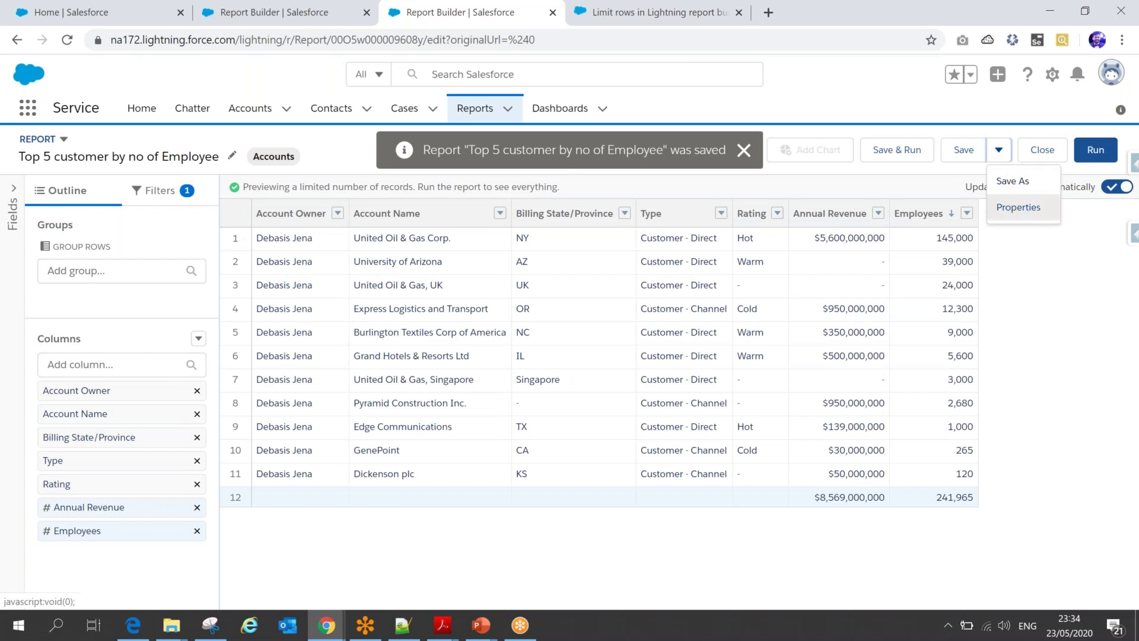
pyautogui.click(1009, 208)
pyautogui.click(413, 327)
pyautogui.press('BackSpace')
pyautogui.press('BackSpace')
pyautogui.press('BackSpace')
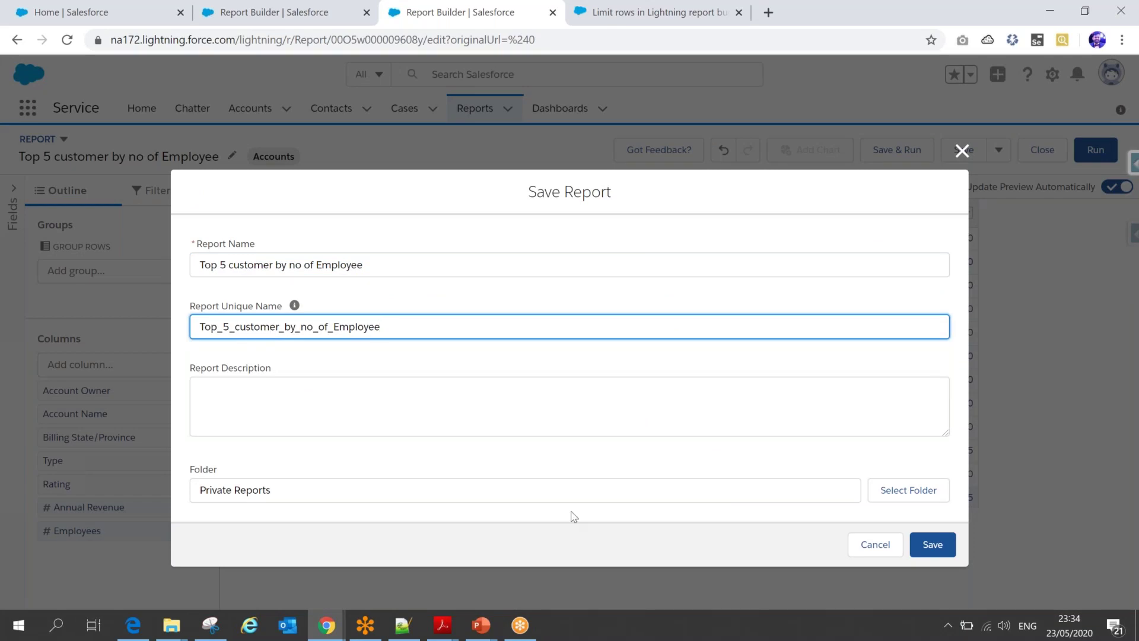
# - Set the report description to "Top 5 customer by no of Employee", keep the Private Reports folder, and save the properties
pyautogui.click(418, 490)
pyautogui.click(400, 488)
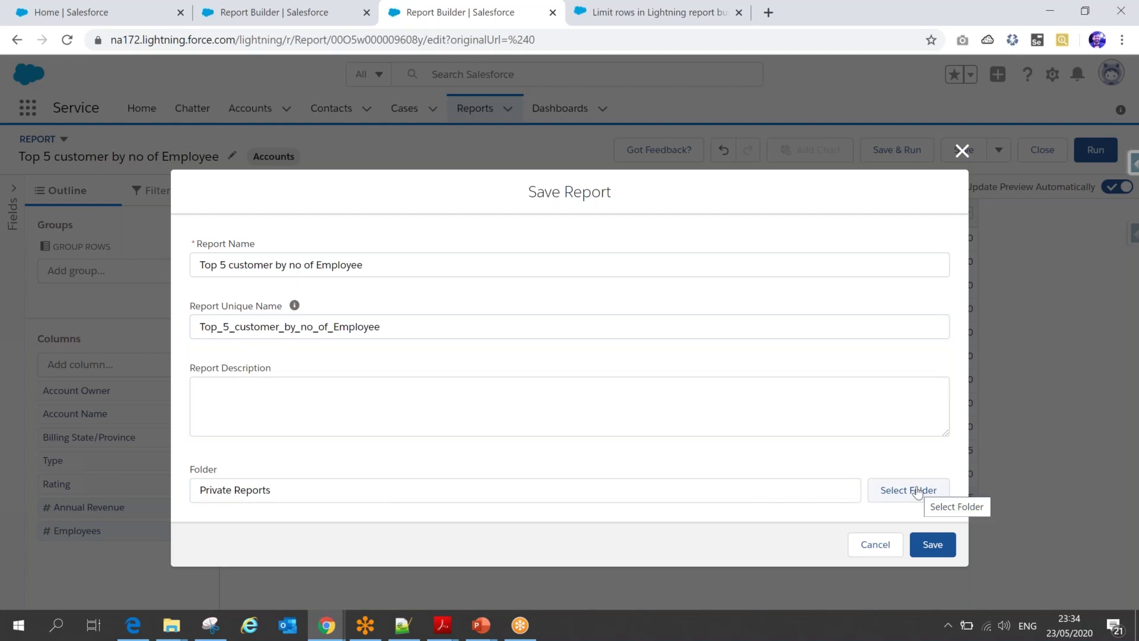
pyautogui.click(235, 392)
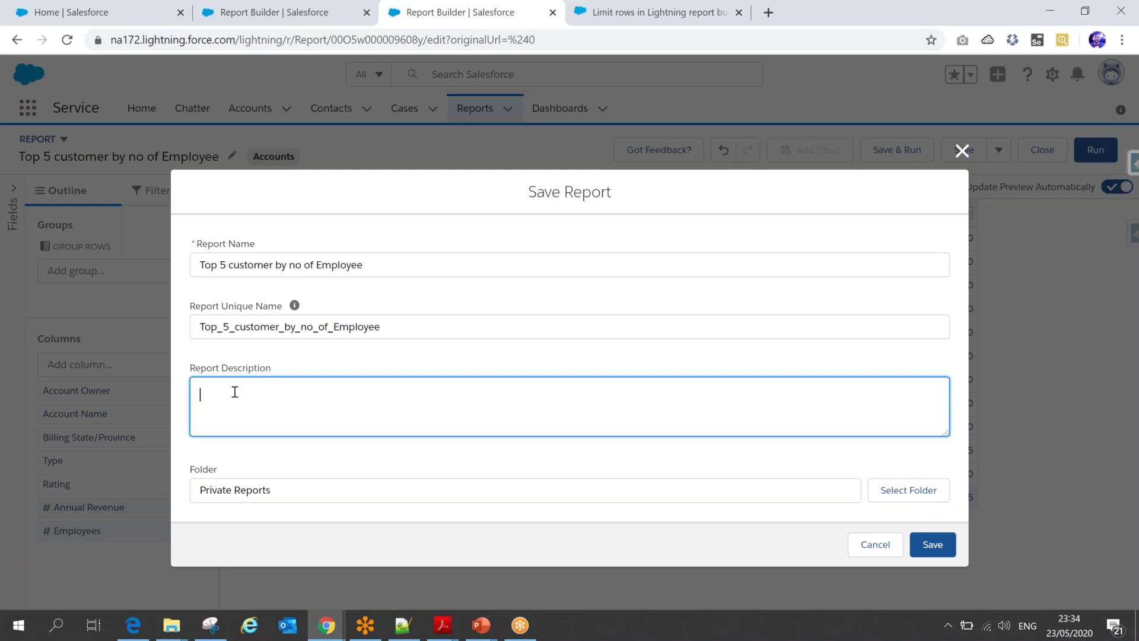
pyautogui.click(343, 265)
pyautogui.click(230, 400)
pyautogui.write('Top 5 customer by no of Employee')
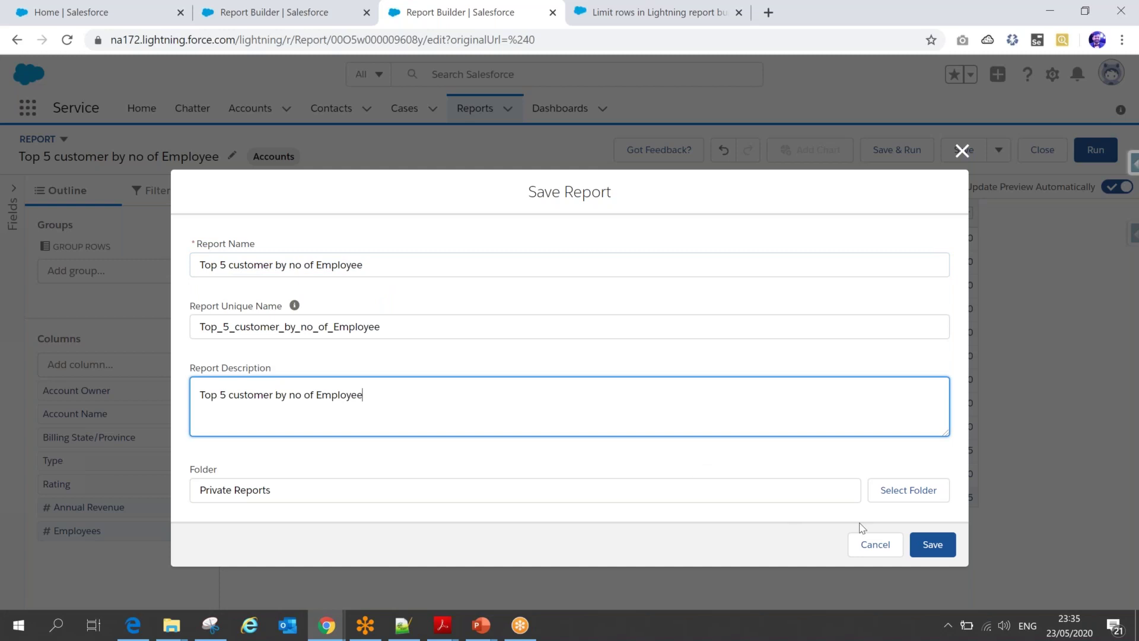
pyautogui.click(931, 543)
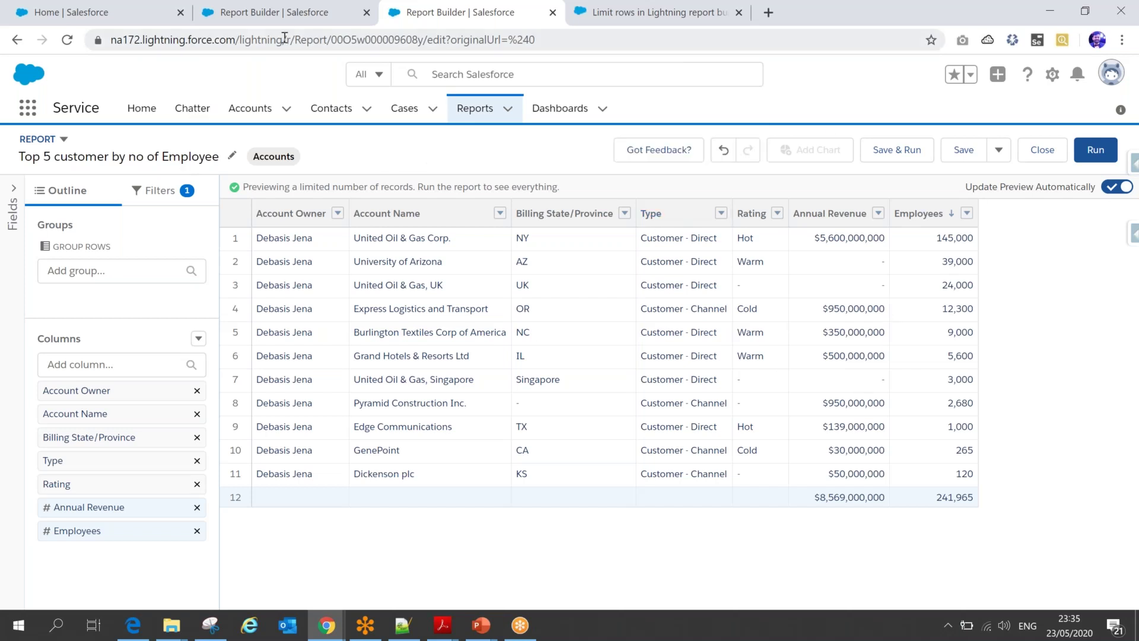
# - Leave the other open report builder for the Reports home page and switch to Salesforce Classic
pyautogui.click(293, 17)
pyautogui.click(875, 178)
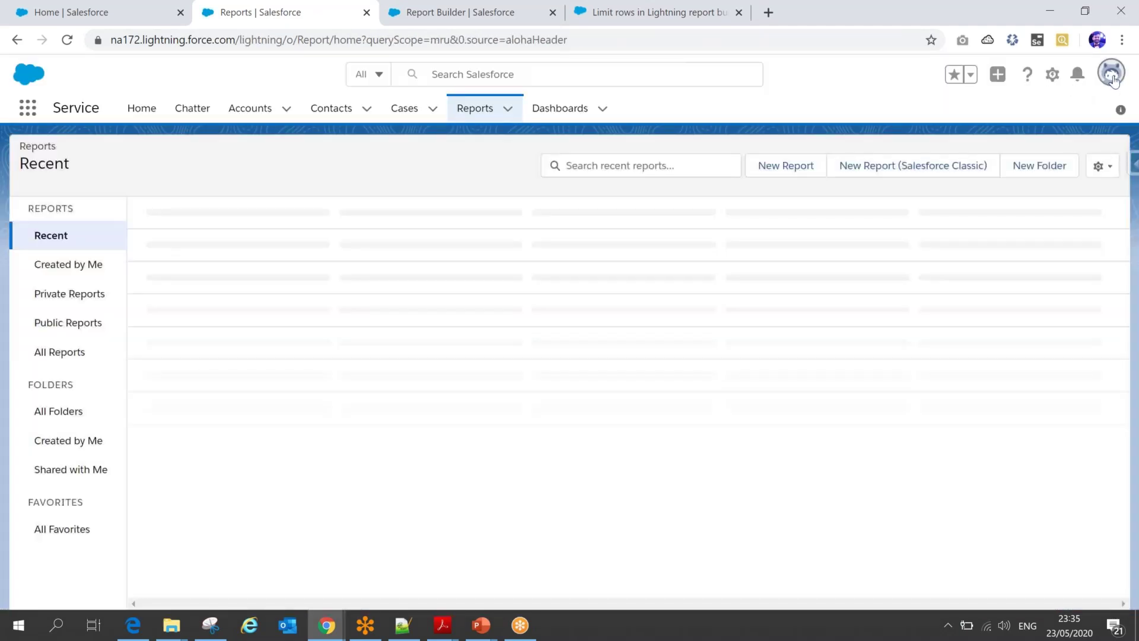
pyautogui.click(1112, 76)
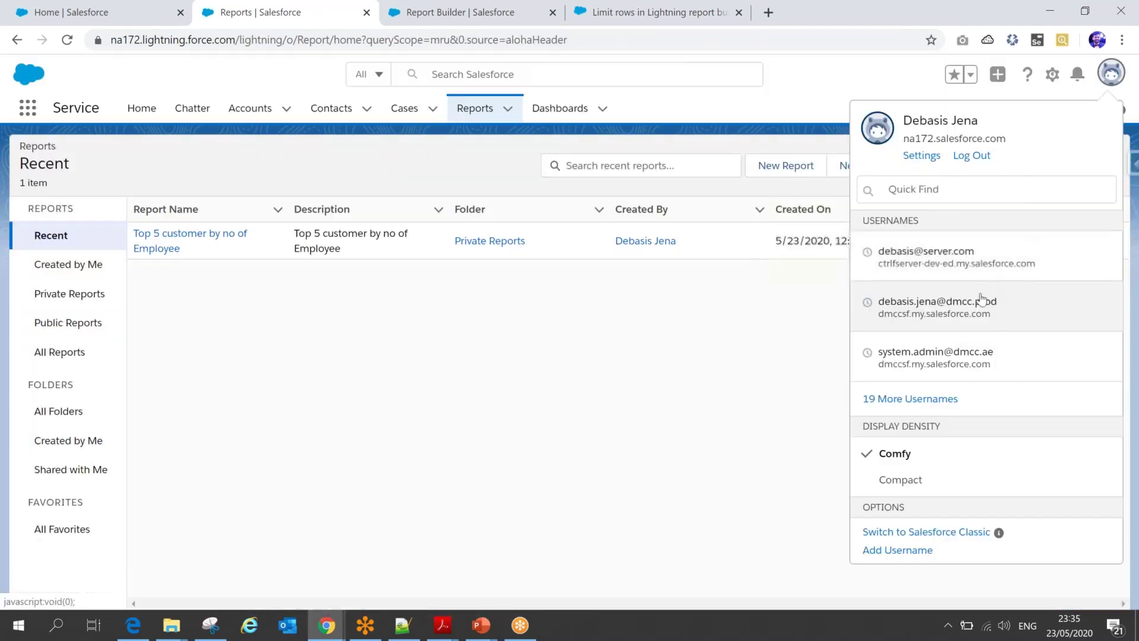
pyautogui.click(933, 533)
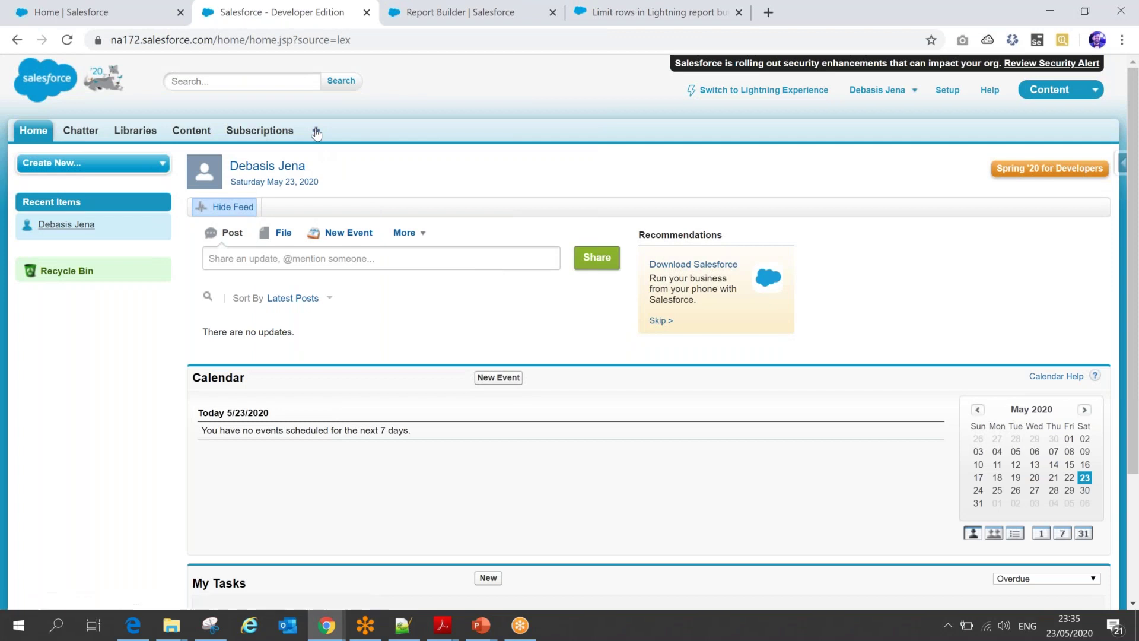
# - Show all available Classic tabs, find "report" on the page, and open Reports
pyautogui.click(316, 133)
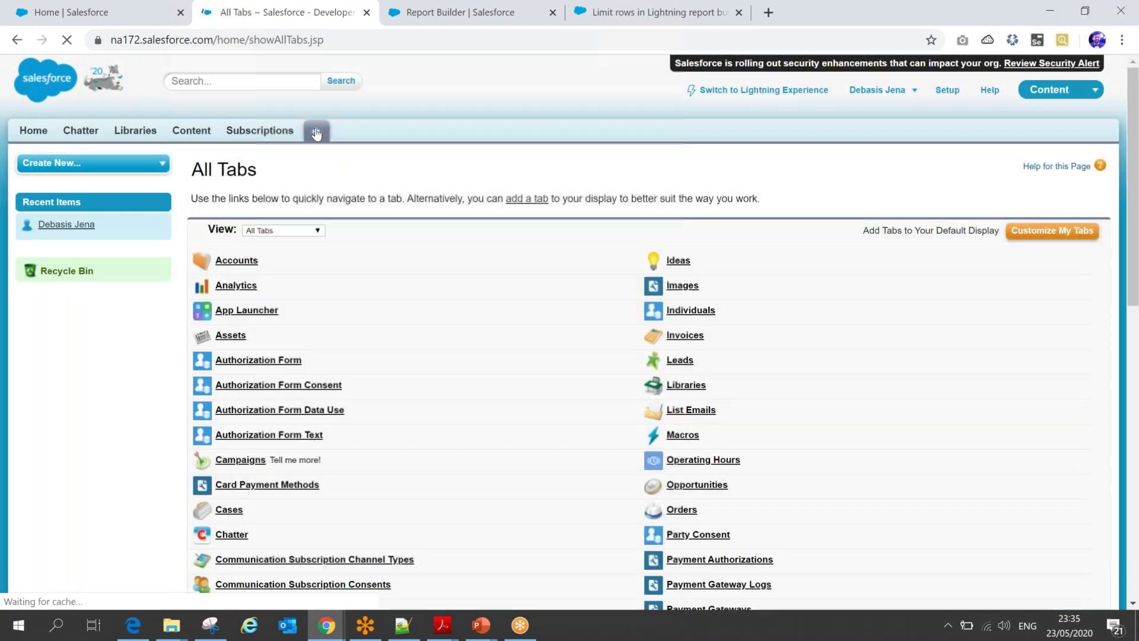
pyautogui.hotkey('ctrl', 'f')
pyautogui.write('report')
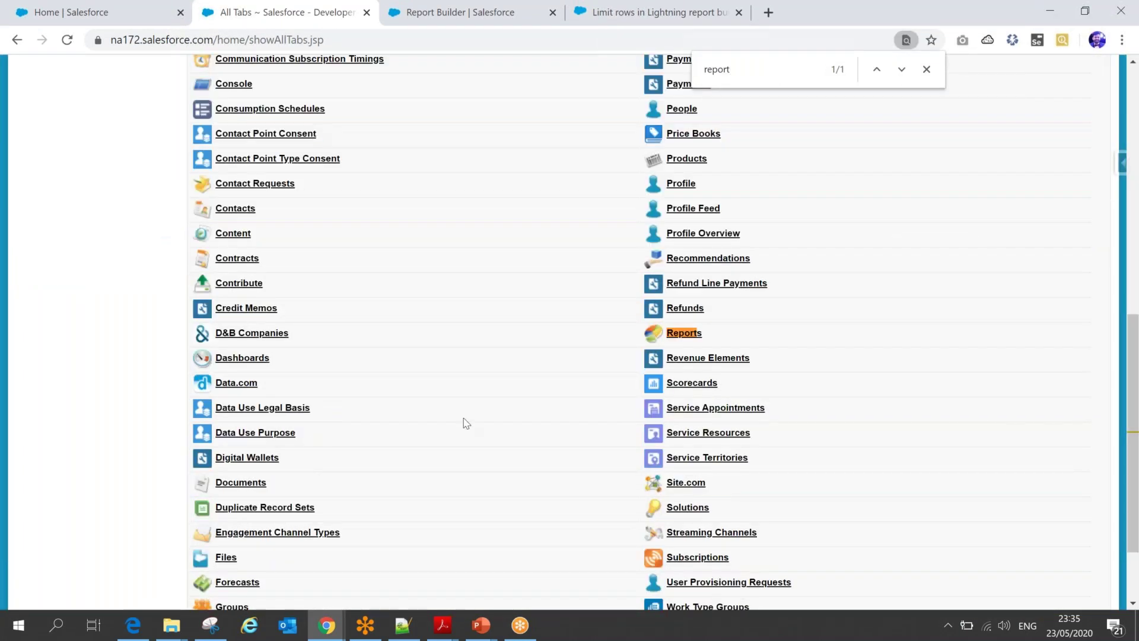
pyautogui.click(697, 336)
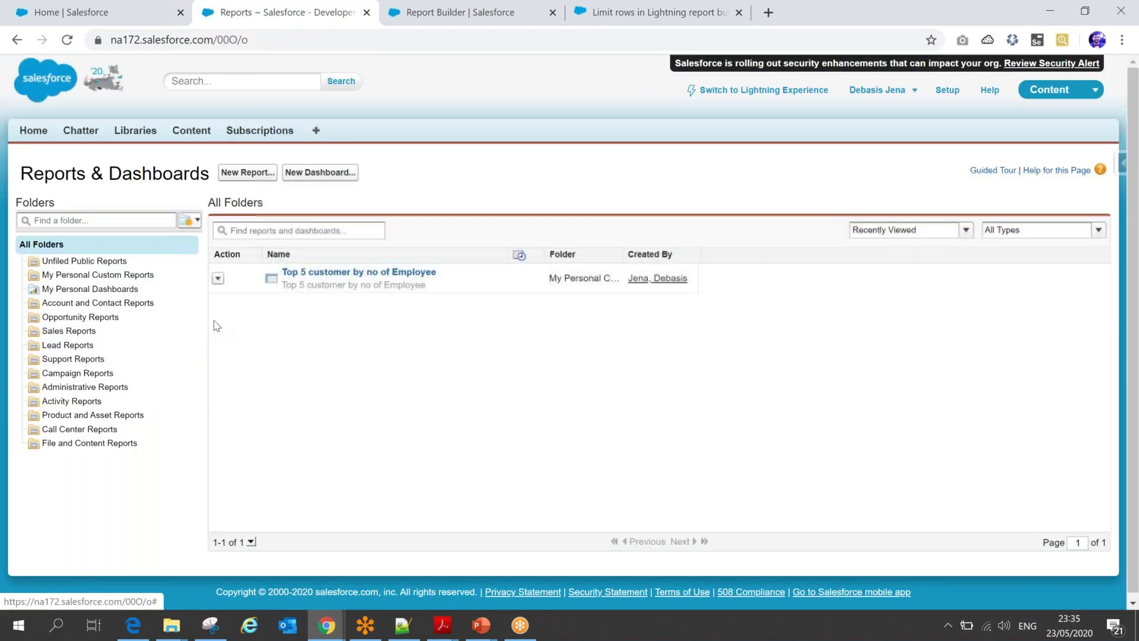
# - Create a new report with the Accounts report type, searching the report types for "account"
pyautogui.click(239, 176)
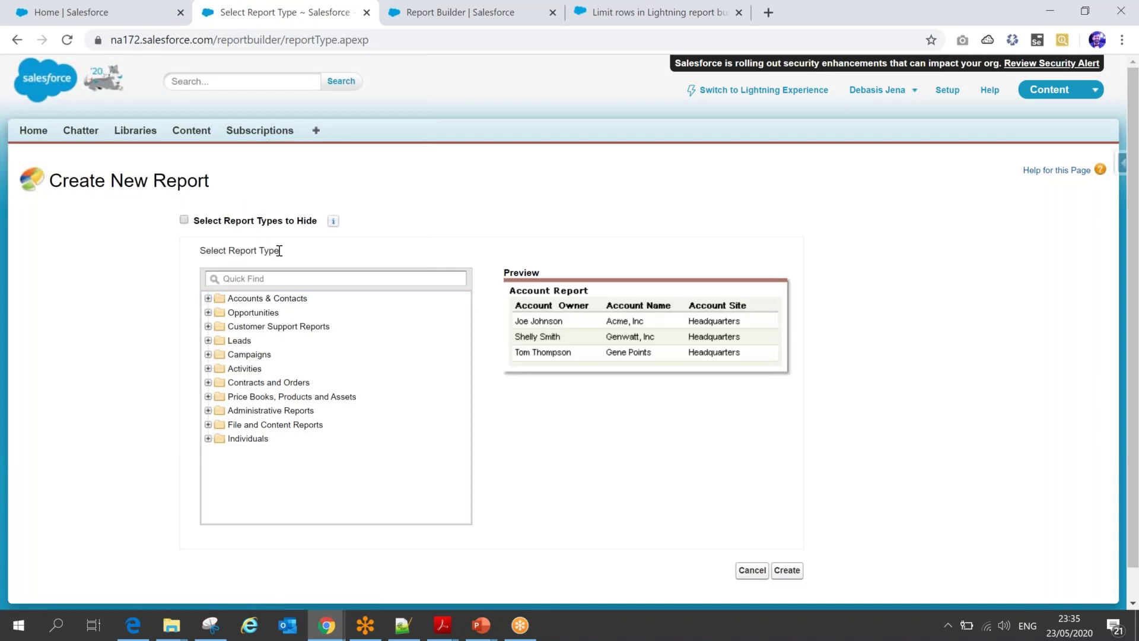
pyautogui.click(267, 280)
pyautogui.write('account')
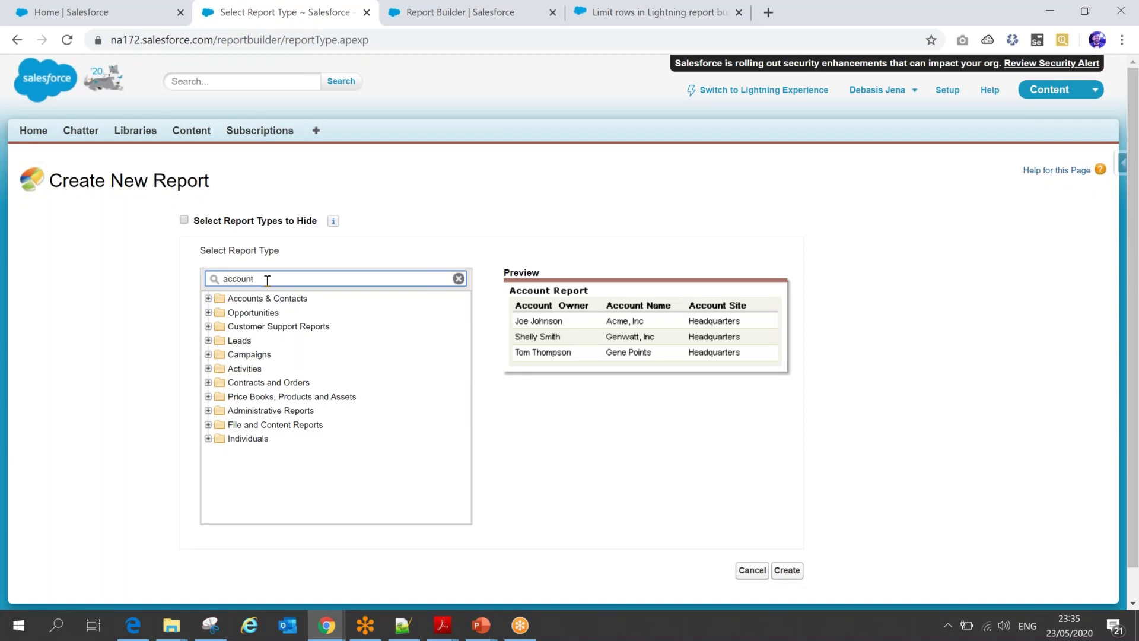
pyautogui.click(245, 312)
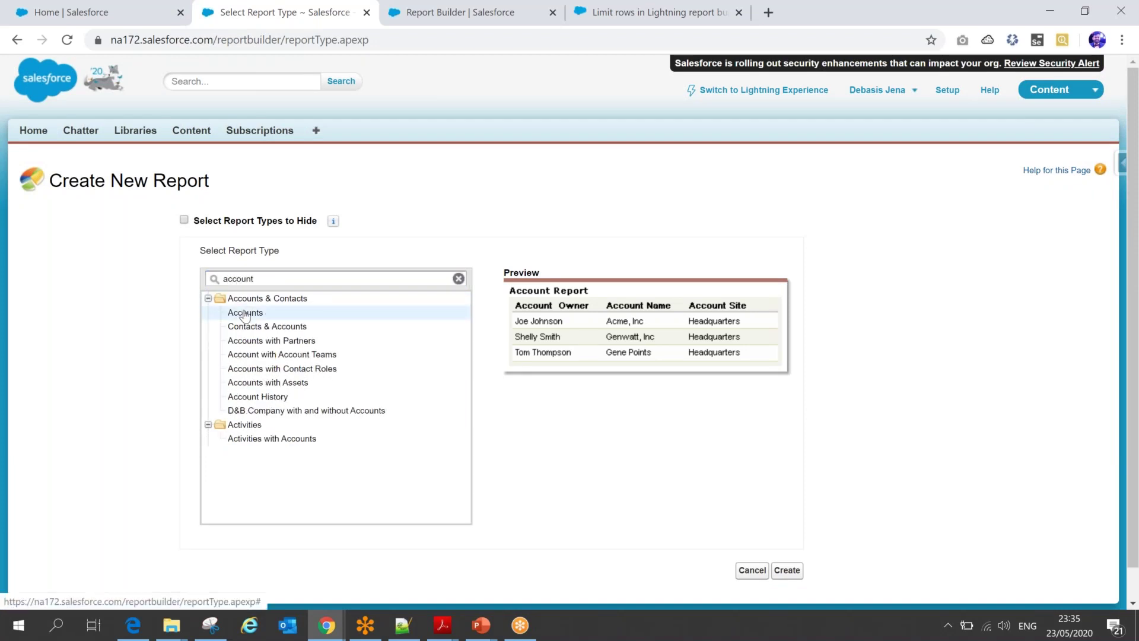
pyautogui.click(786, 571)
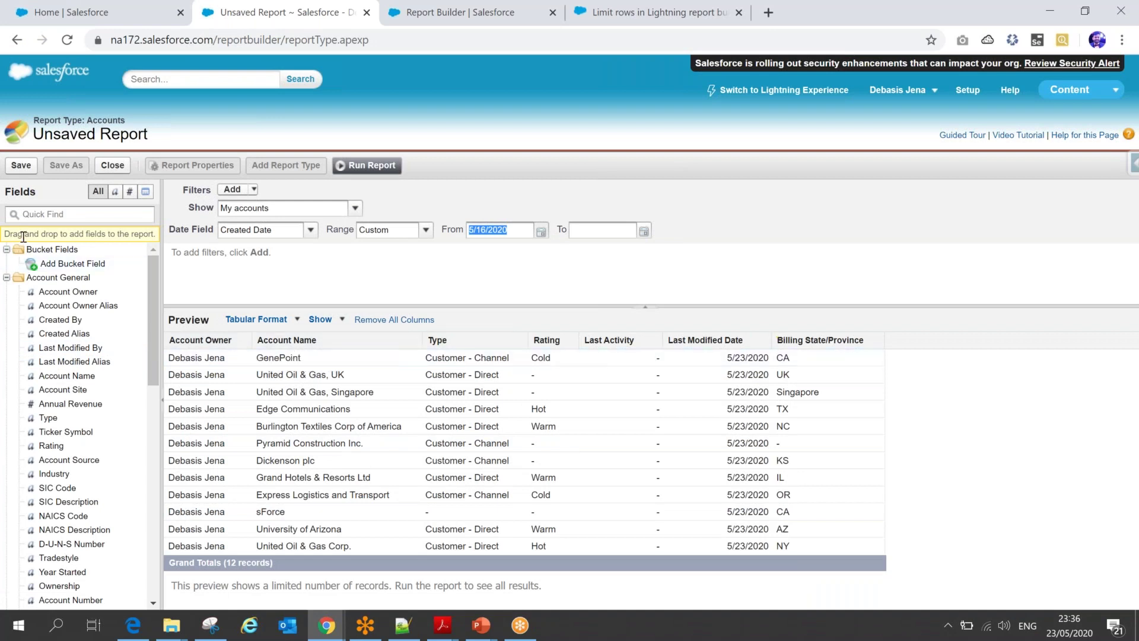
# - Examine the available report fields by text, number and date type, ending with all fields listed
pyautogui.click(115, 192)
pyautogui.click(129, 192)
pyautogui.click(145, 192)
pyautogui.click(129, 192)
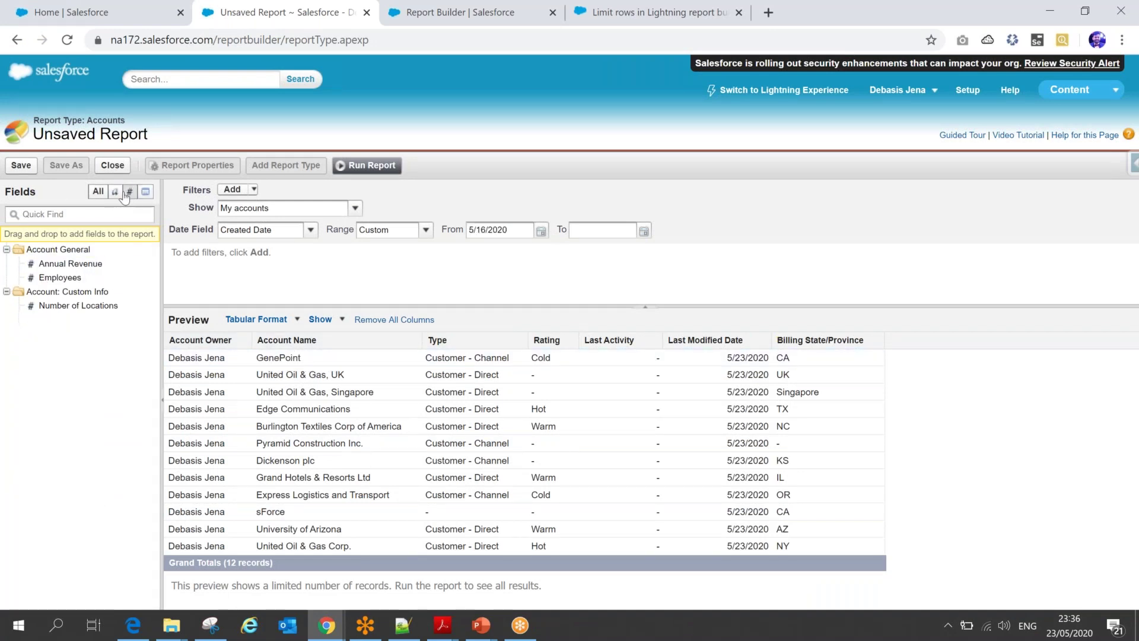
pyautogui.click(114, 193)
pyautogui.click(97, 191)
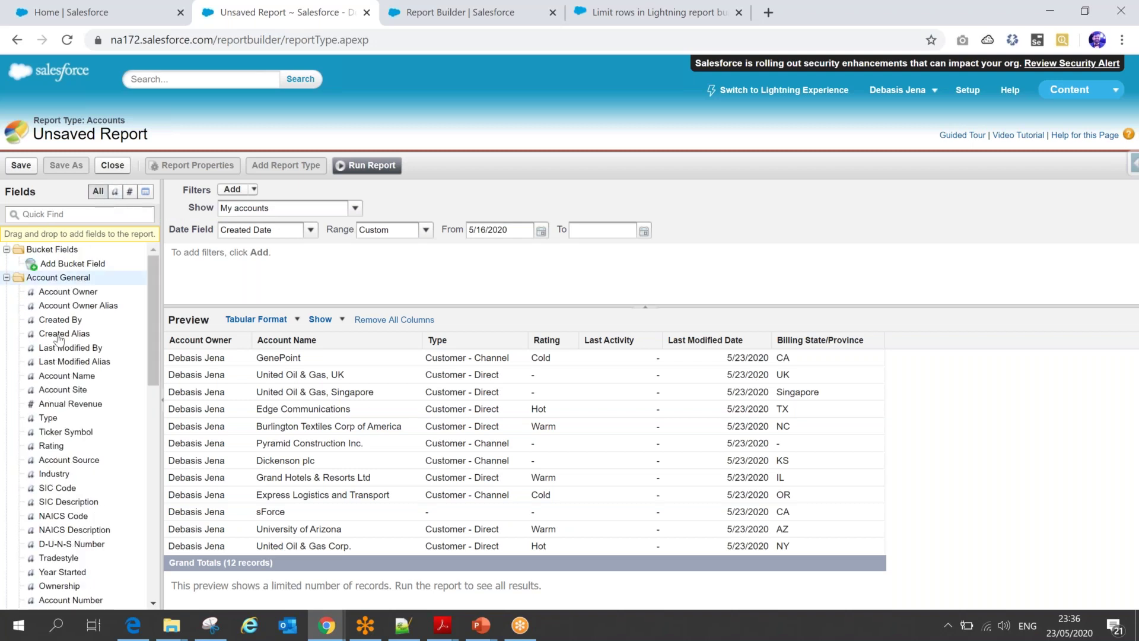
# - Search the fields for "empl" and add Employees as the last column, after Billing State/Province
pyautogui.click(76, 214)
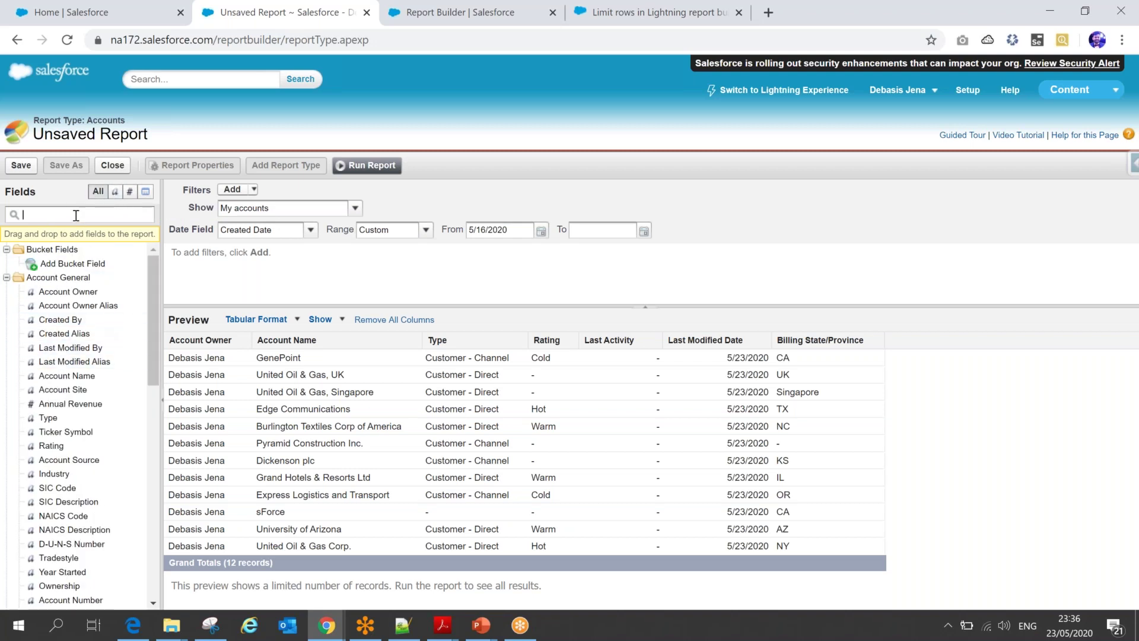
pyautogui.write('empl')
pyautogui.moveTo(60, 264); pyautogui.dragTo(881, 351)
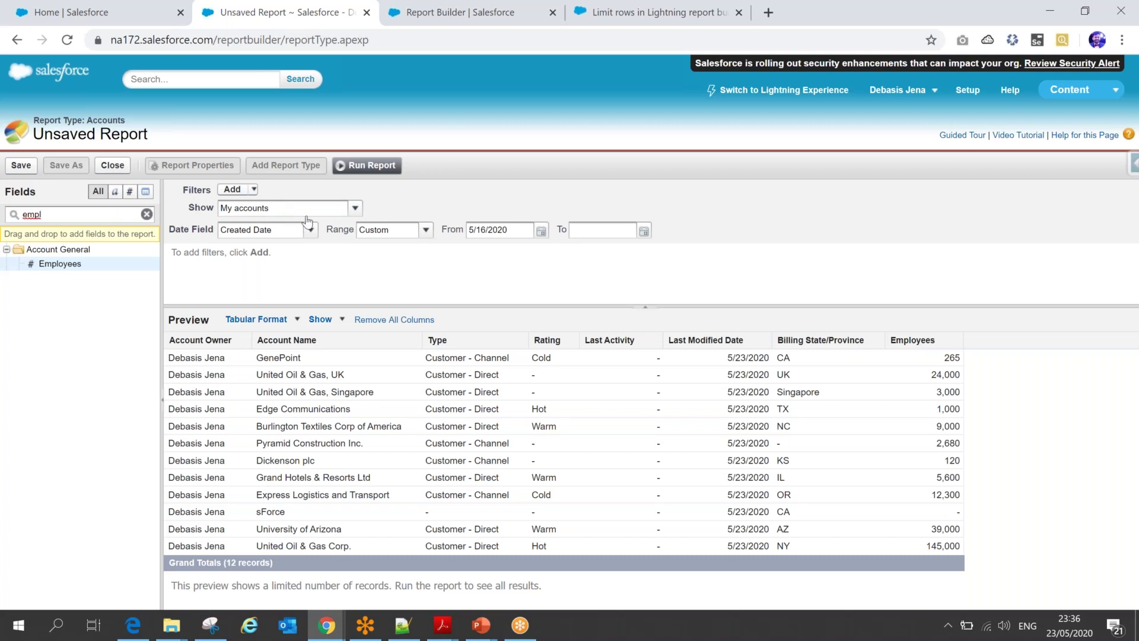
# - Set the report to show All accounts and the Created Date range to All Time
pyautogui.click(355, 211)
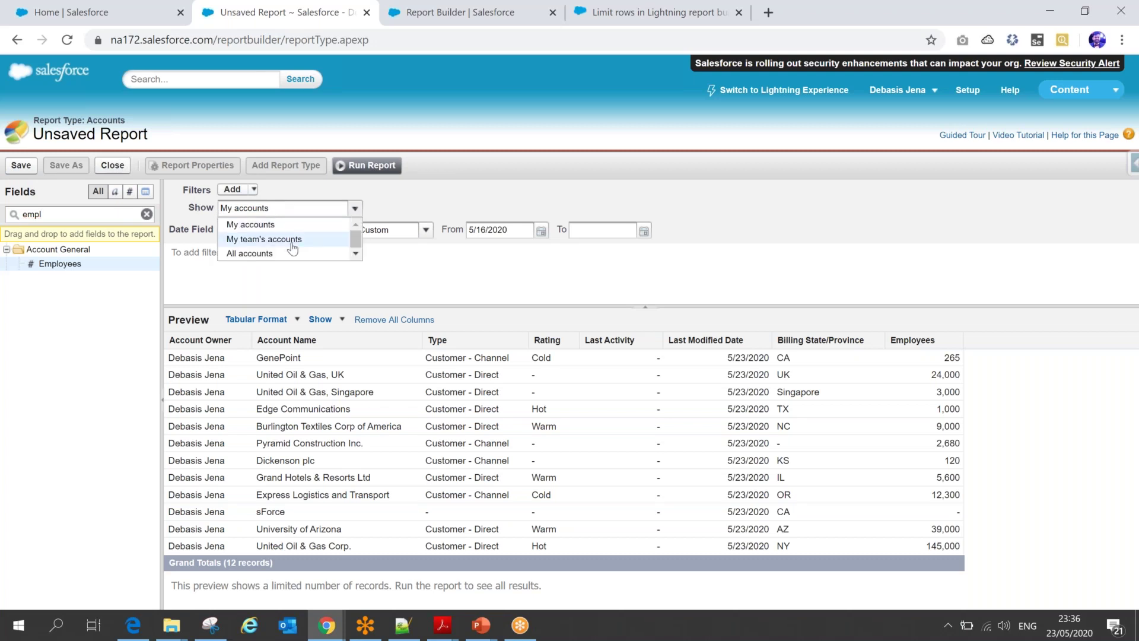
pyautogui.click(254, 252)
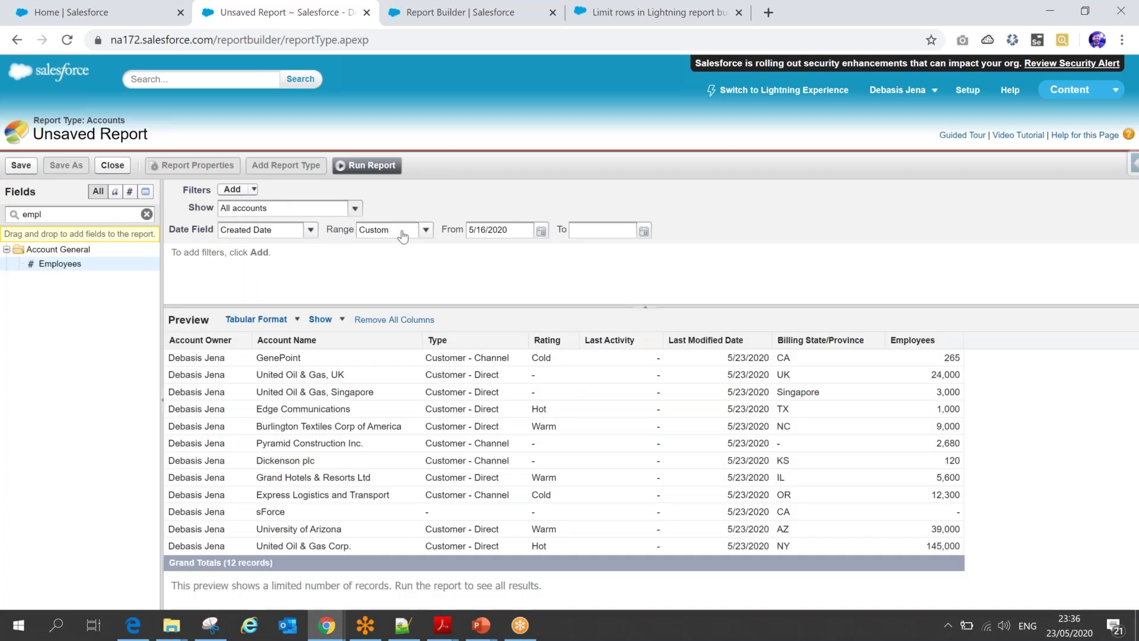
pyautogui.click(426, 230)
pyautogui.click(408, 247)
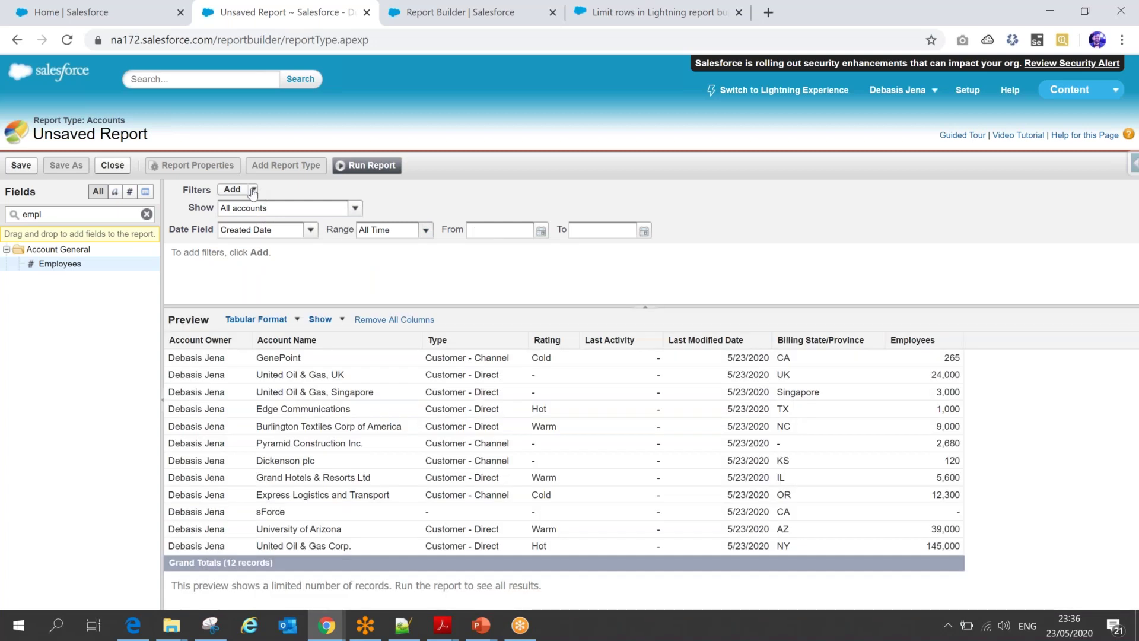
# - Add a field filter for Type contains "Customer"
pyautogui.click(254, 190)
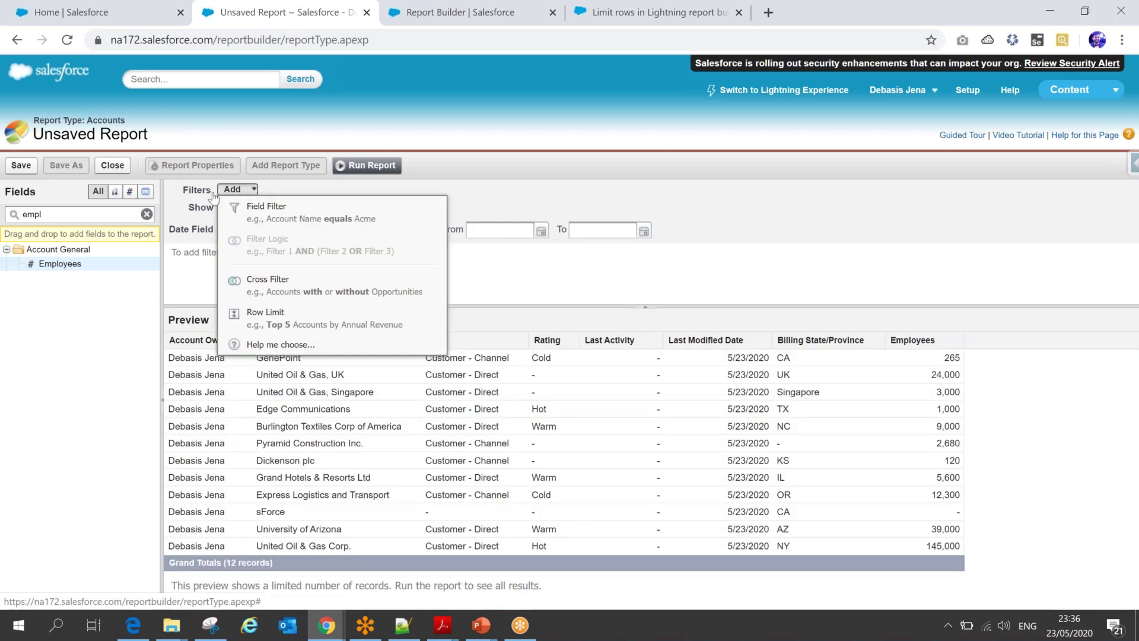
pyautogui.click(270, 209)
pyautogui.write('ty')
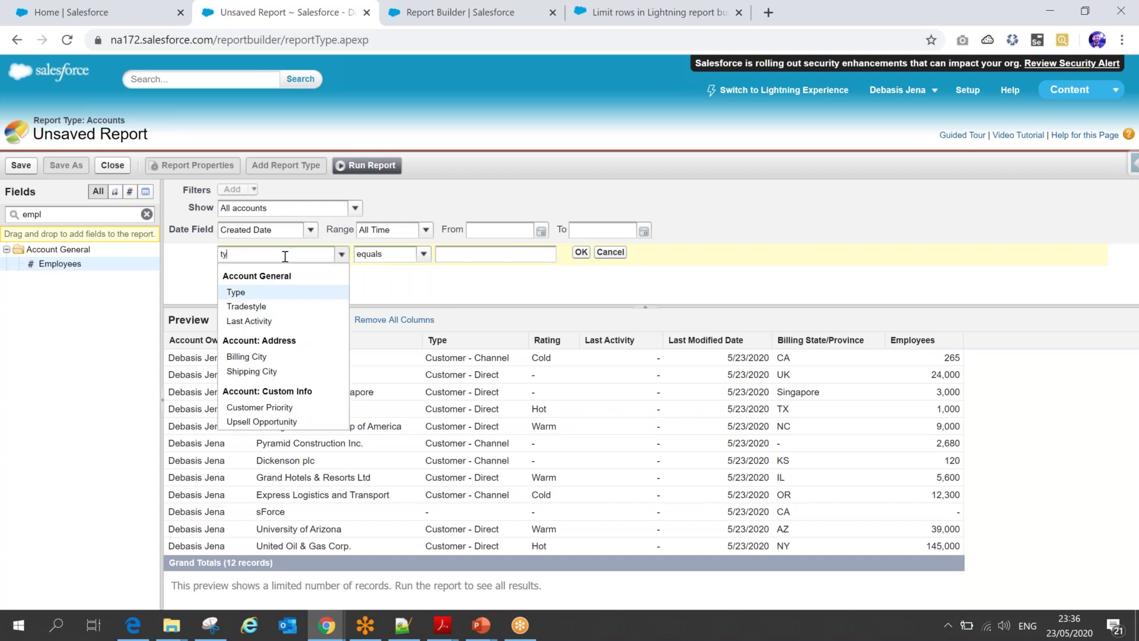
pyautogui.click(232, 295)
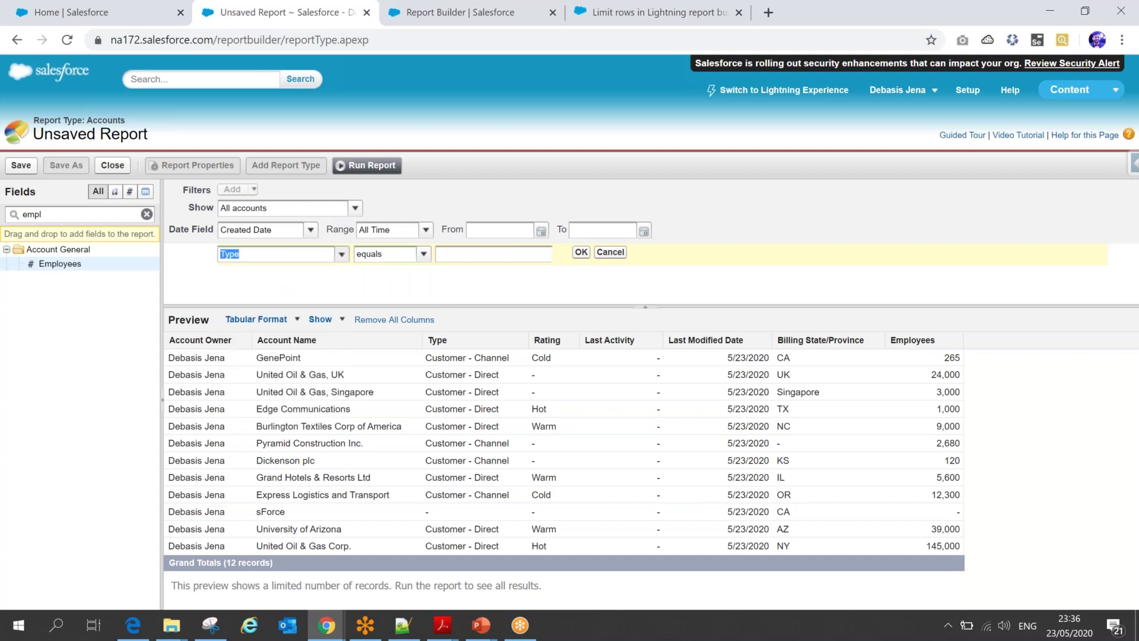
pyautogui.click(423, 254)
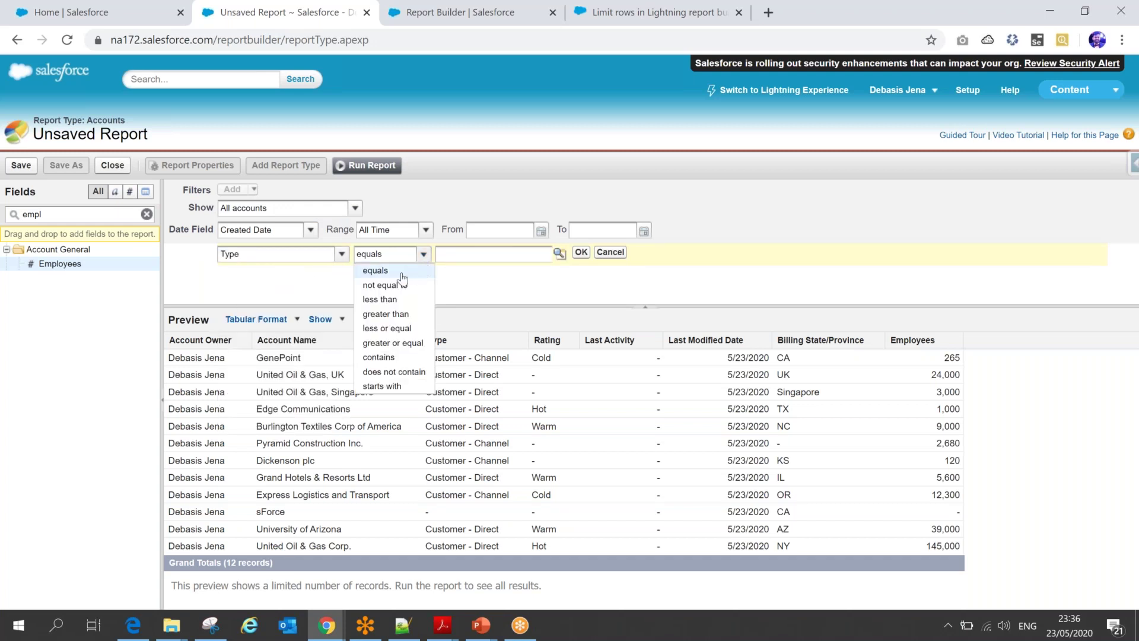
pyautogui.click(379, 357)
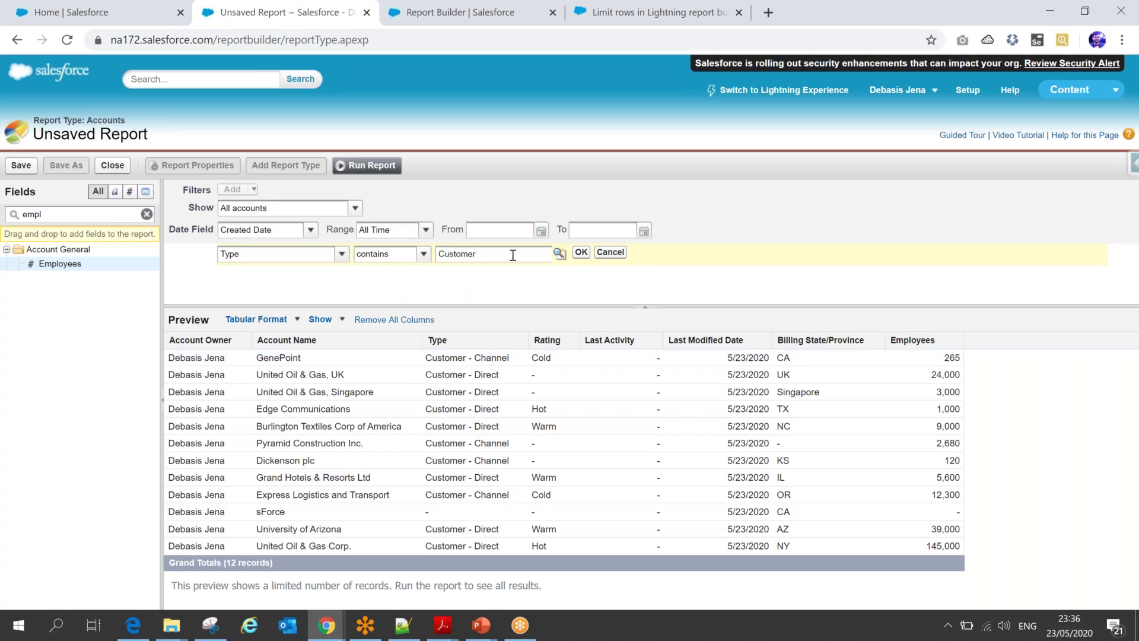
pyautogui.click(582, 253)
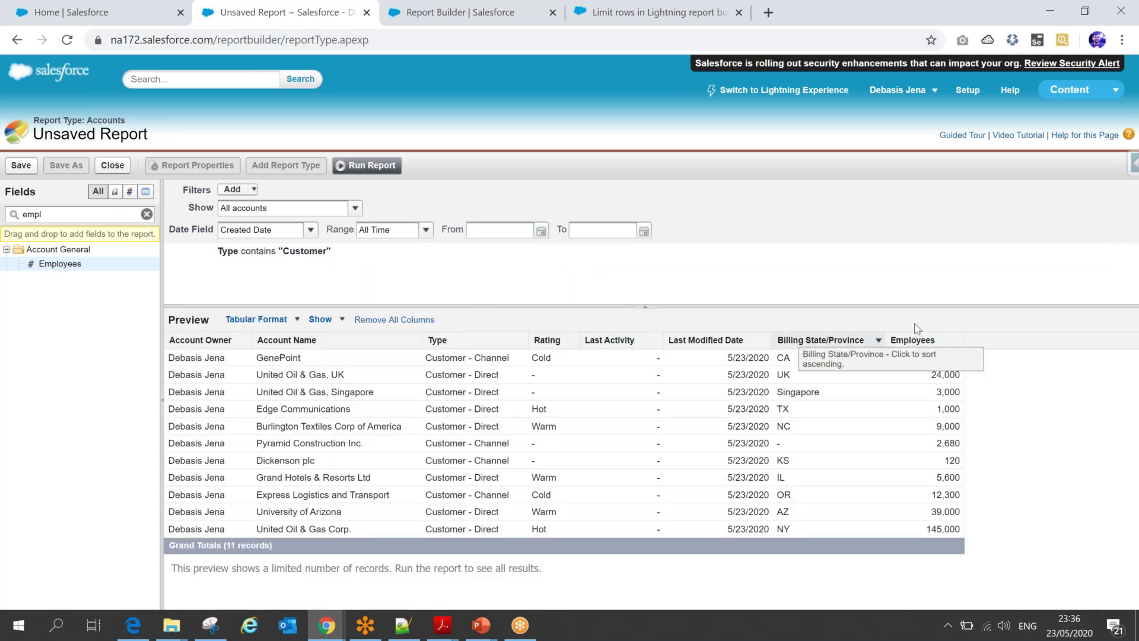
# - Sort the report by Employees in descending order and compare it with the Lightning version of the report
pyautogui.click(958, 345)
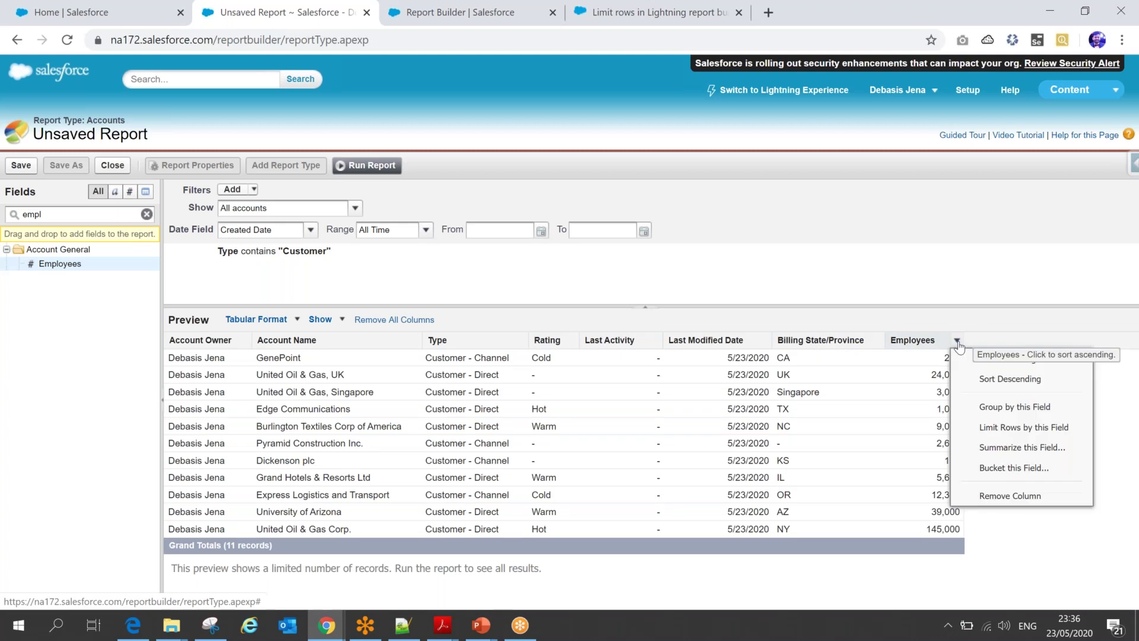
pyautogui.click(986, 383)
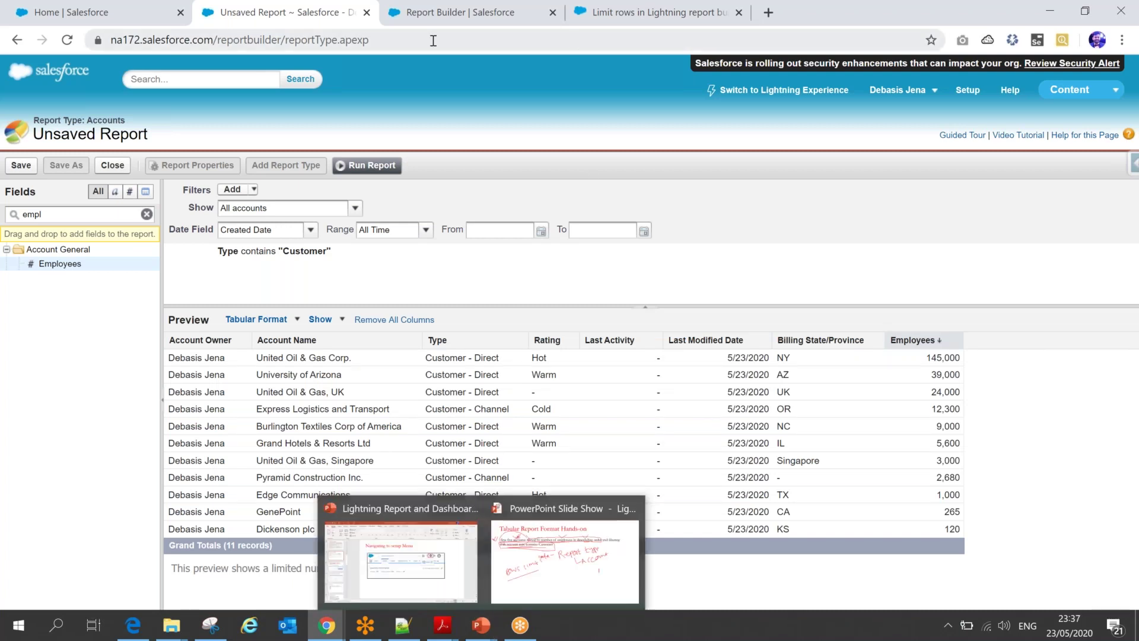
pyautogui.click(403, 16)
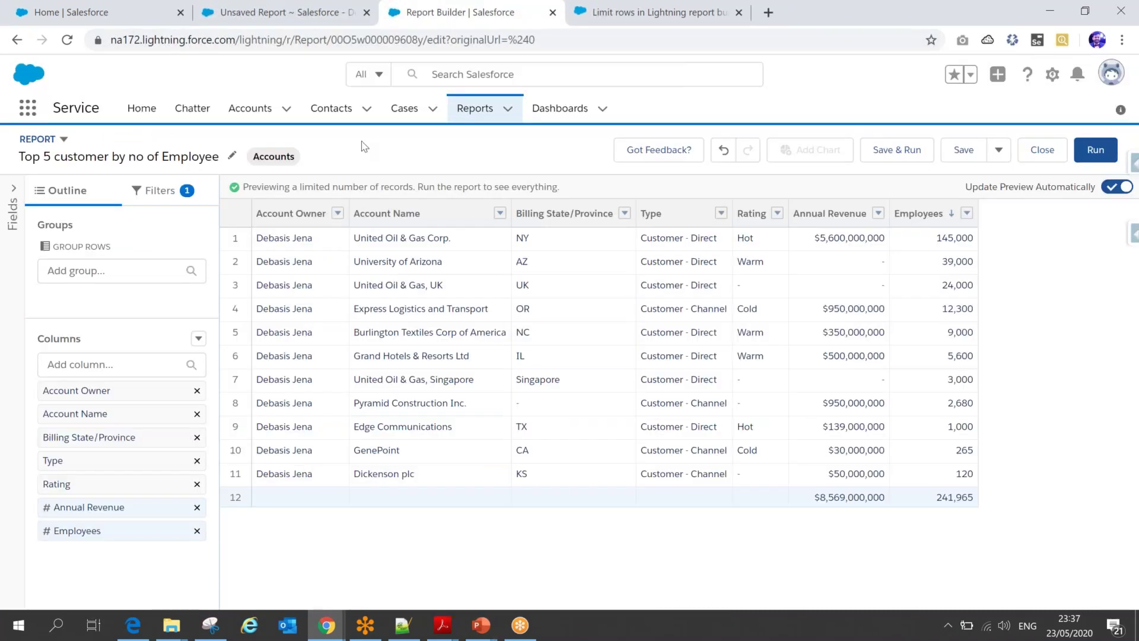
pyautogui.click(309, 16)
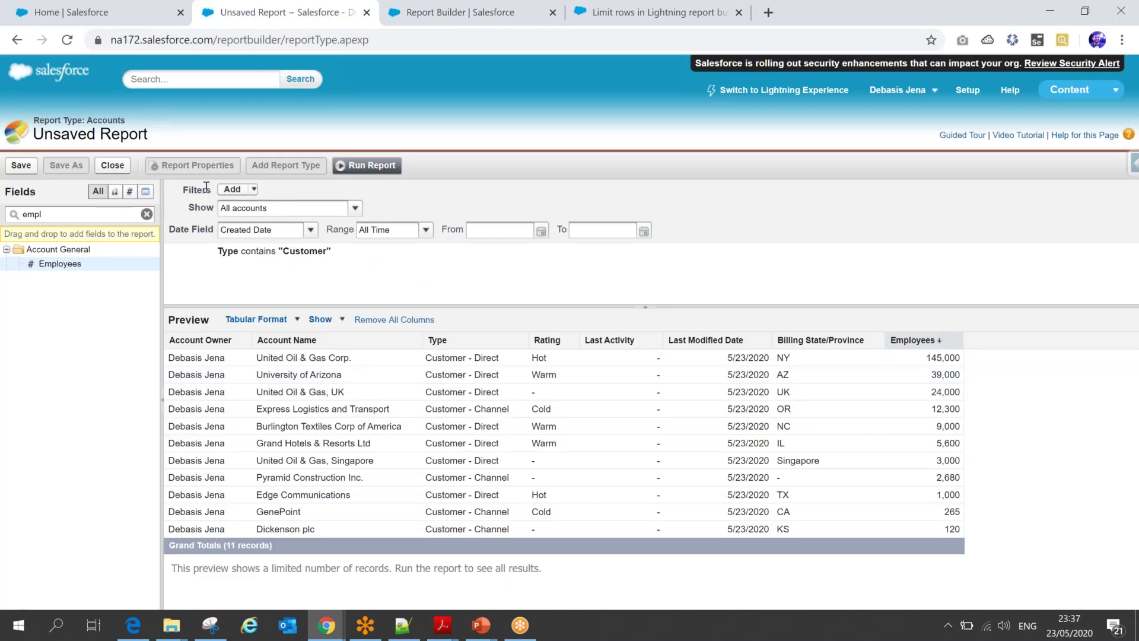
# - Add a row limit of 5 sorted by Employees, Descending
pyautogui.click(253, 189)
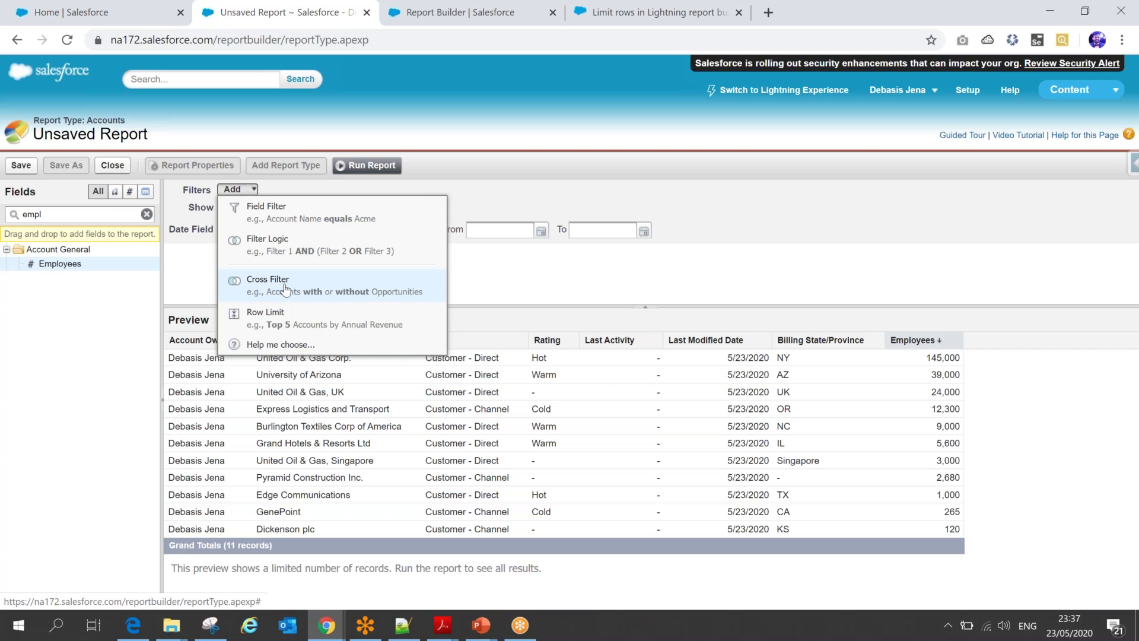
pyautogui.click(266, 320)
pyautogui.moveTo(286, 271); pyautogui.dragTo(221, 277)
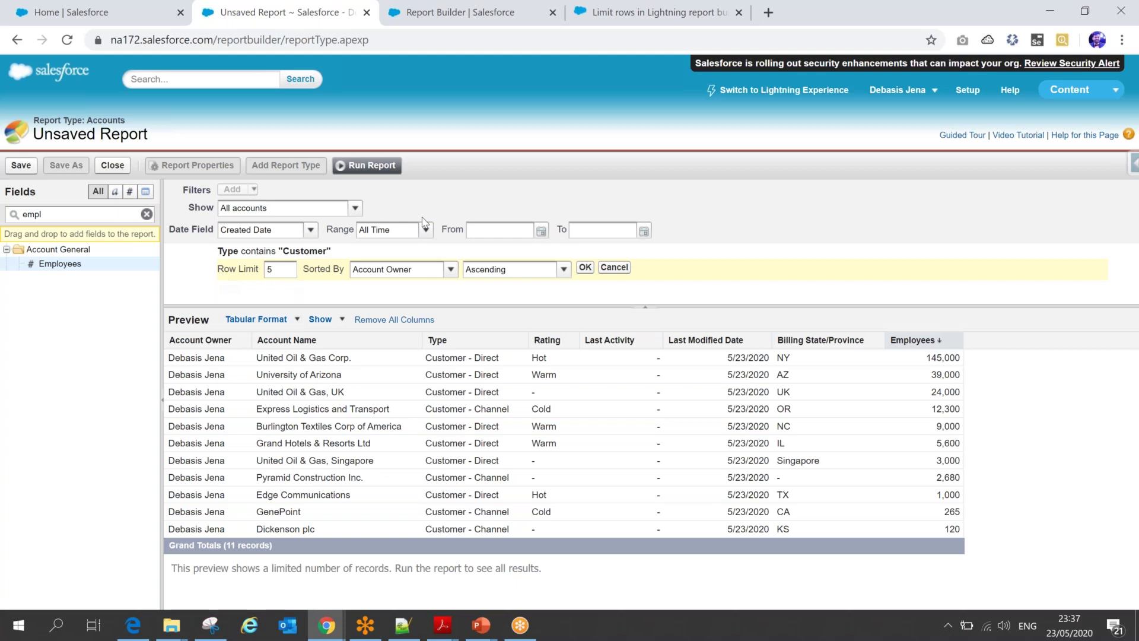
pyautogui.click(451, 271)
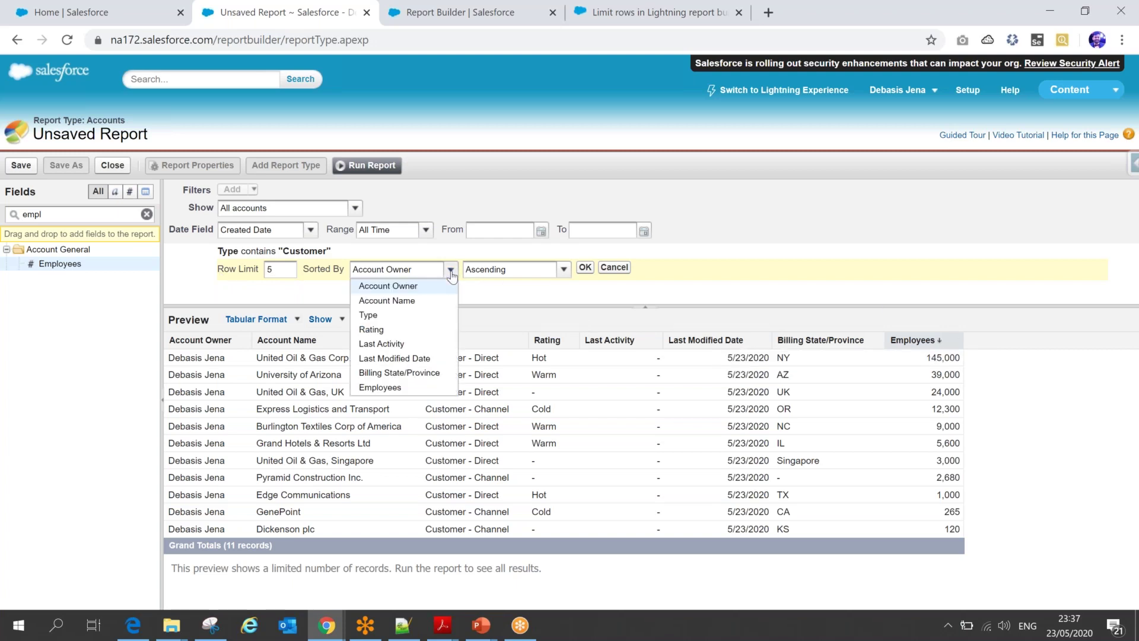
pyautogui.click(379, 387)
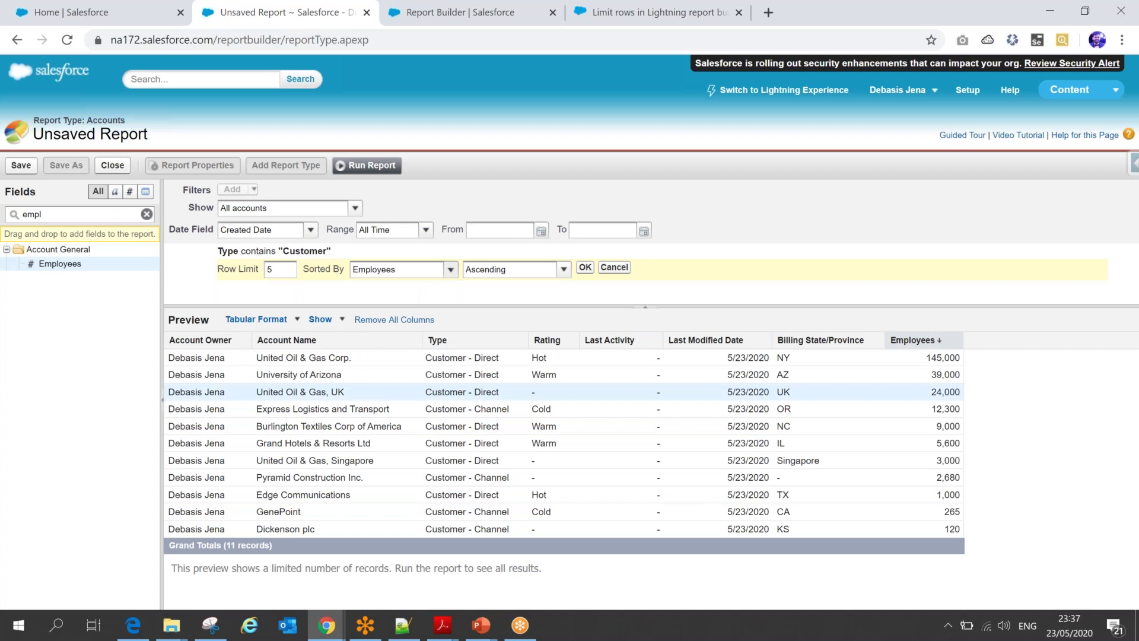
pyautogui.click(564, 269)
pyautogui.click(496, 299)
pyautogui.click(585, 268)
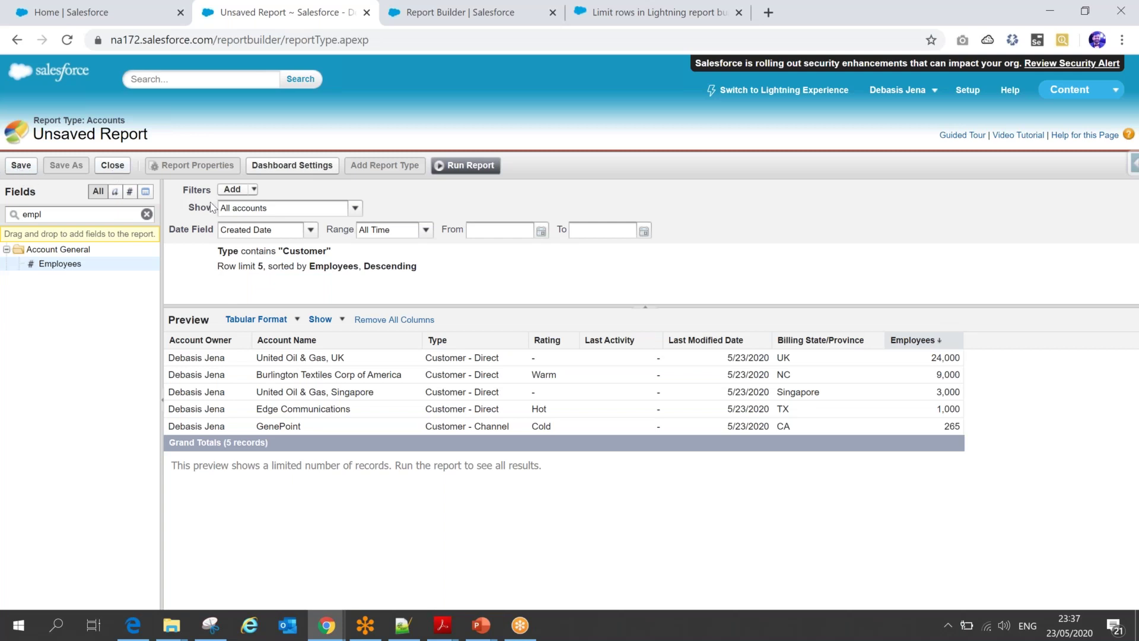
# - Try to switch the report from Tabular to Summary format and decline the change
pyautogui.click(289, 319)
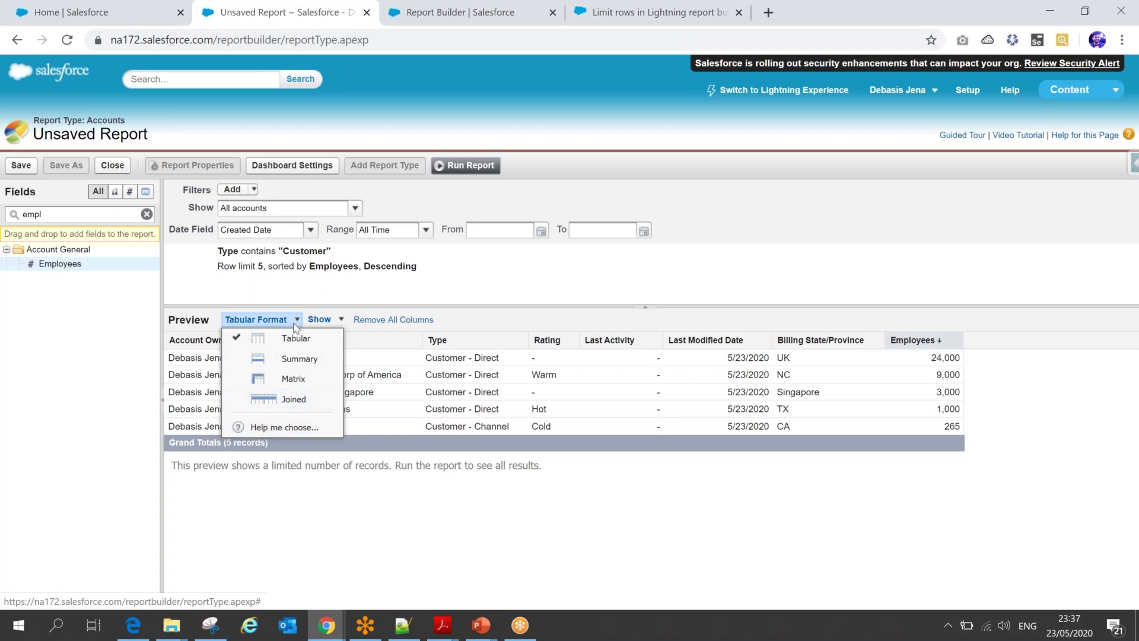
pyautogui.click(299, 360)
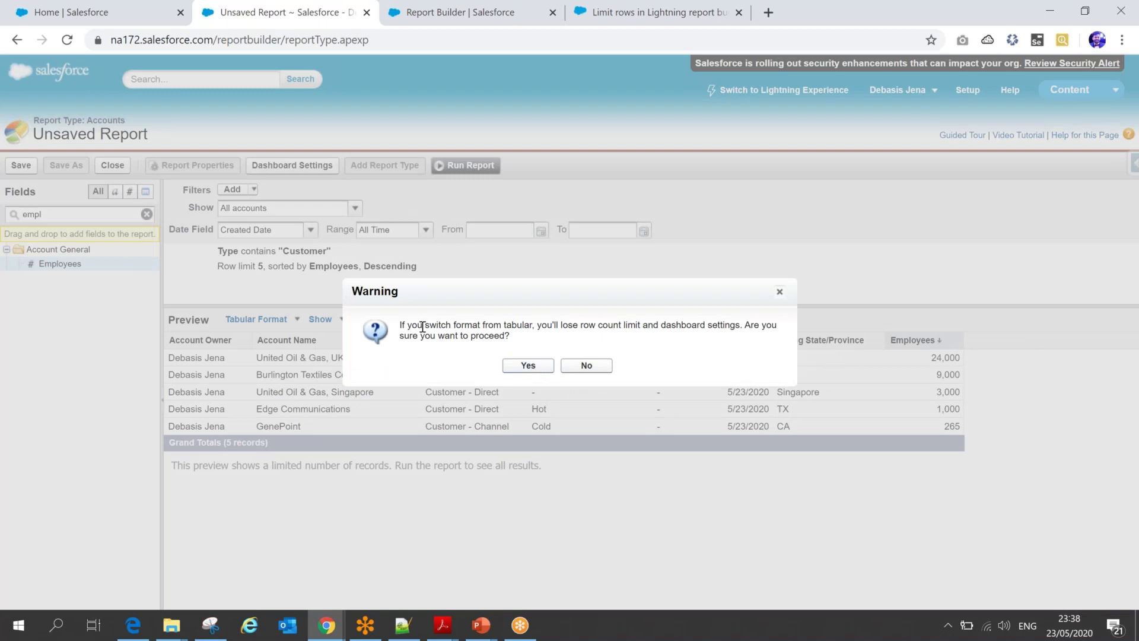
pyautogui.moveTo(561, 324); pyautogui.dragTo(697, 321)
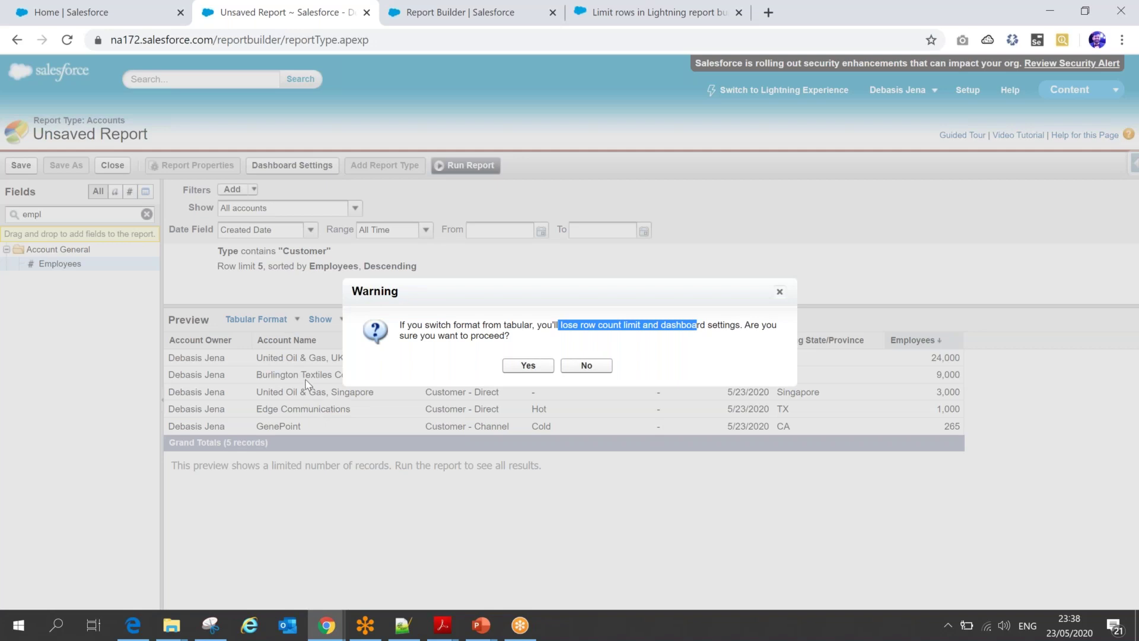
pyautogui.click(581, 364)
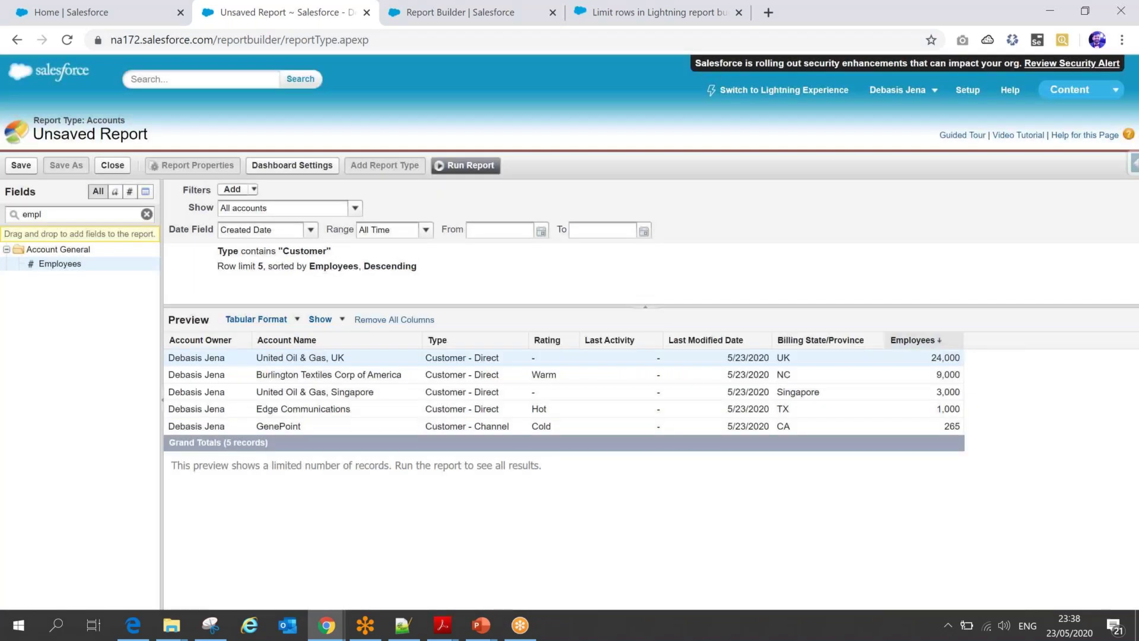
pyautogui.click(416, 340)
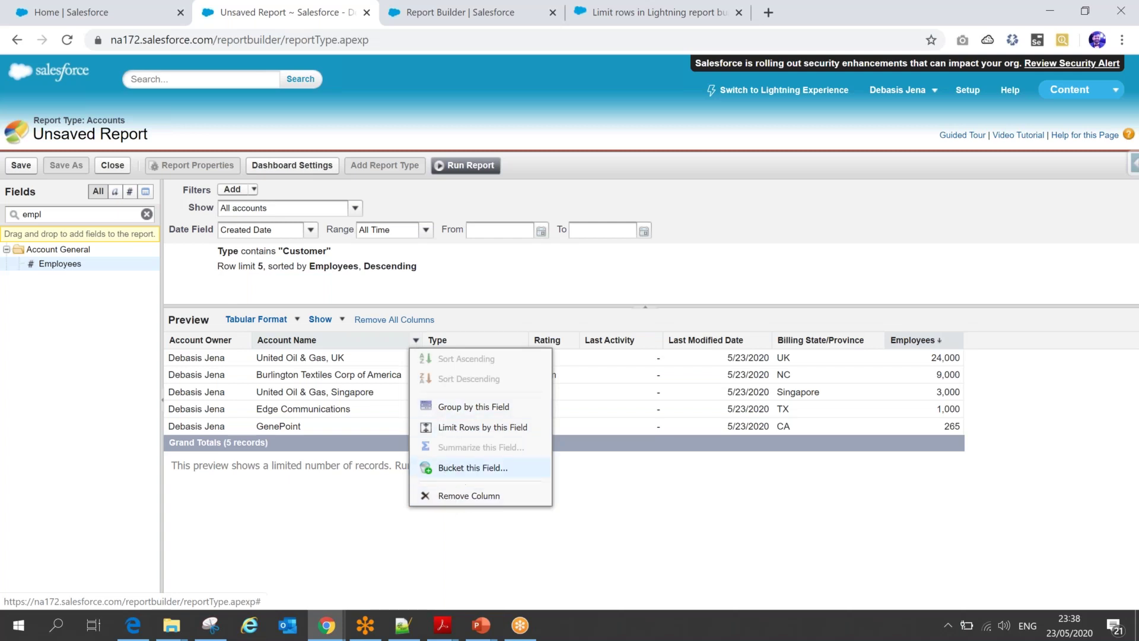
pyautogui.click(344, 497)
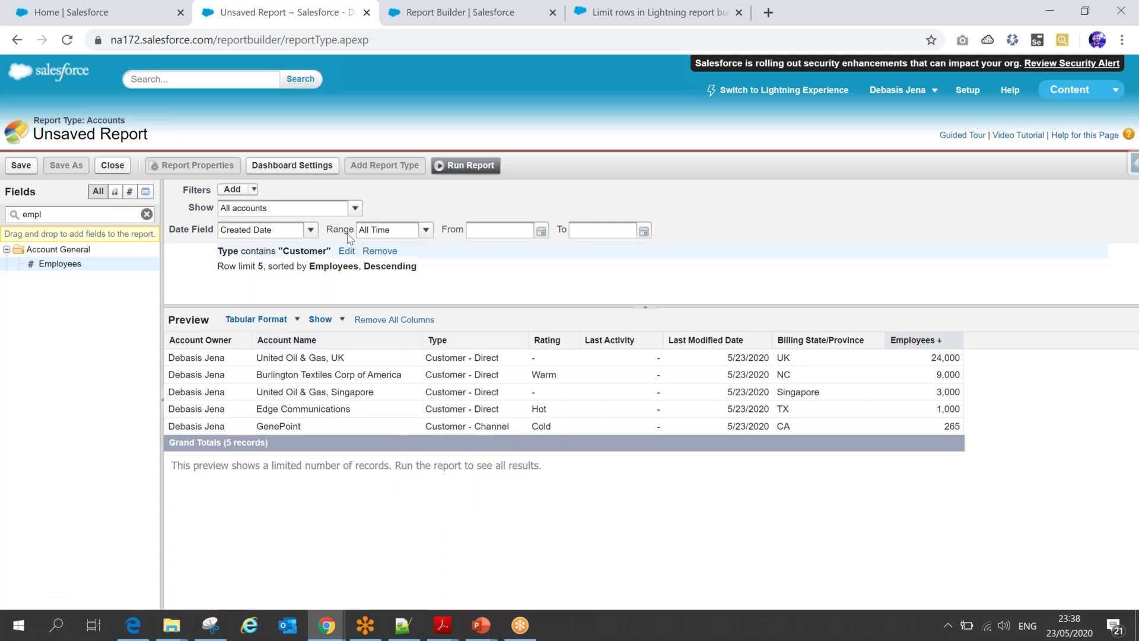
# - Start saving the report, reusing the Lightning report's name to call it "Top 5 customer by no of Employee - c"
pyautogui.click(19, 166)
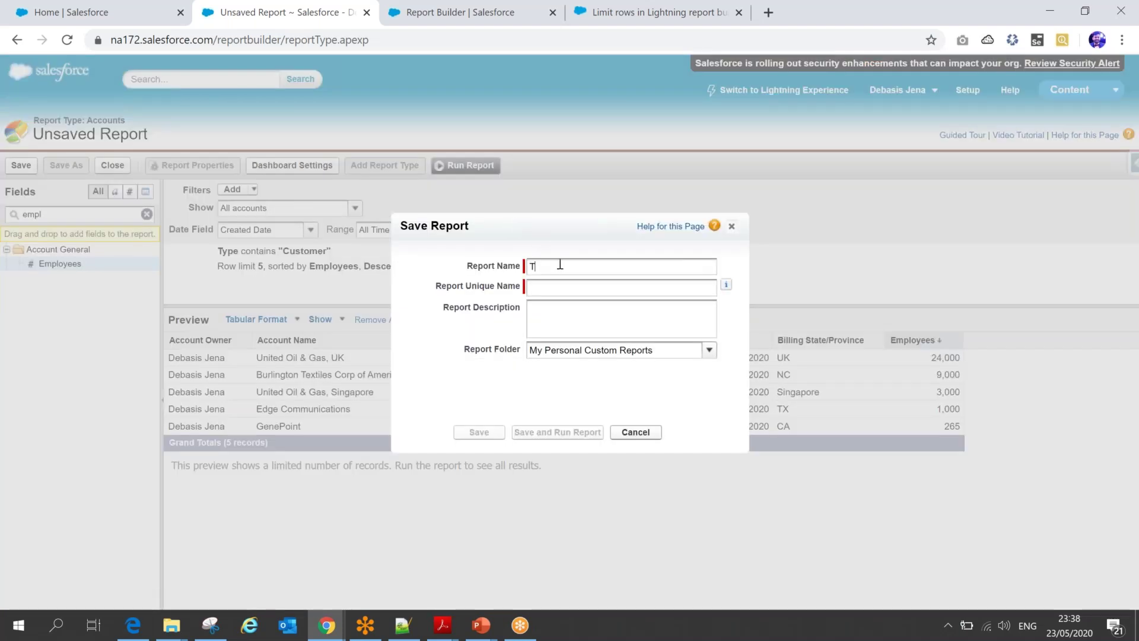
pyautogui.click(475, 8)
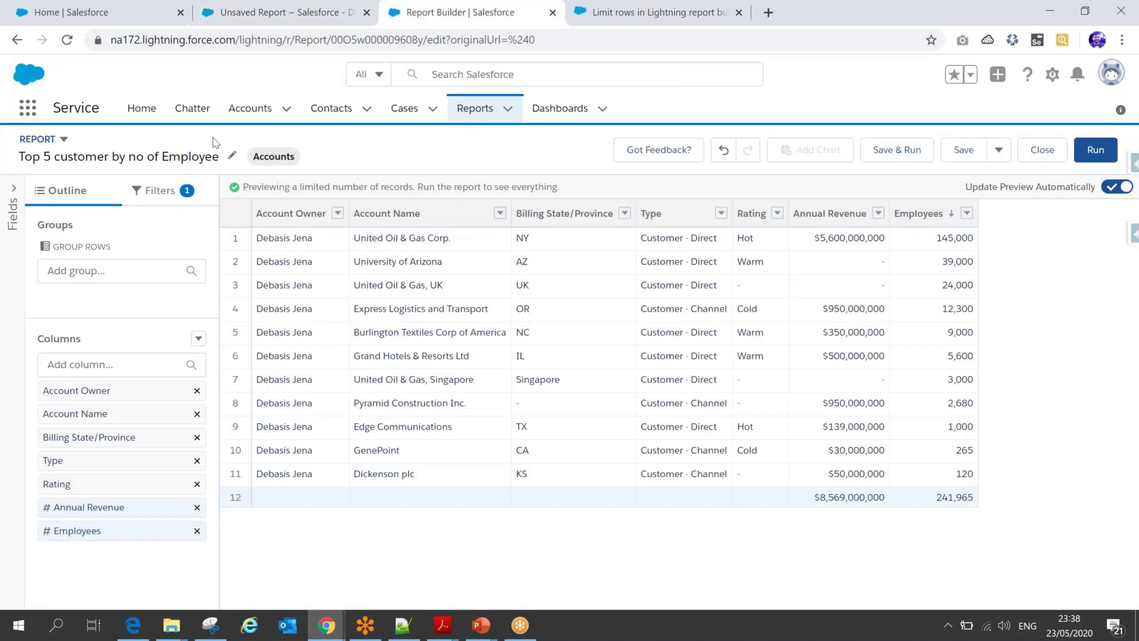
pyautogui.click(101, 159)
pyautogui.moveTo(215, 157); pyautogui.dragTo(11, 160)
pyautogui.hotkey('ctrl', 'c')
pyautogui.click(315, 14)
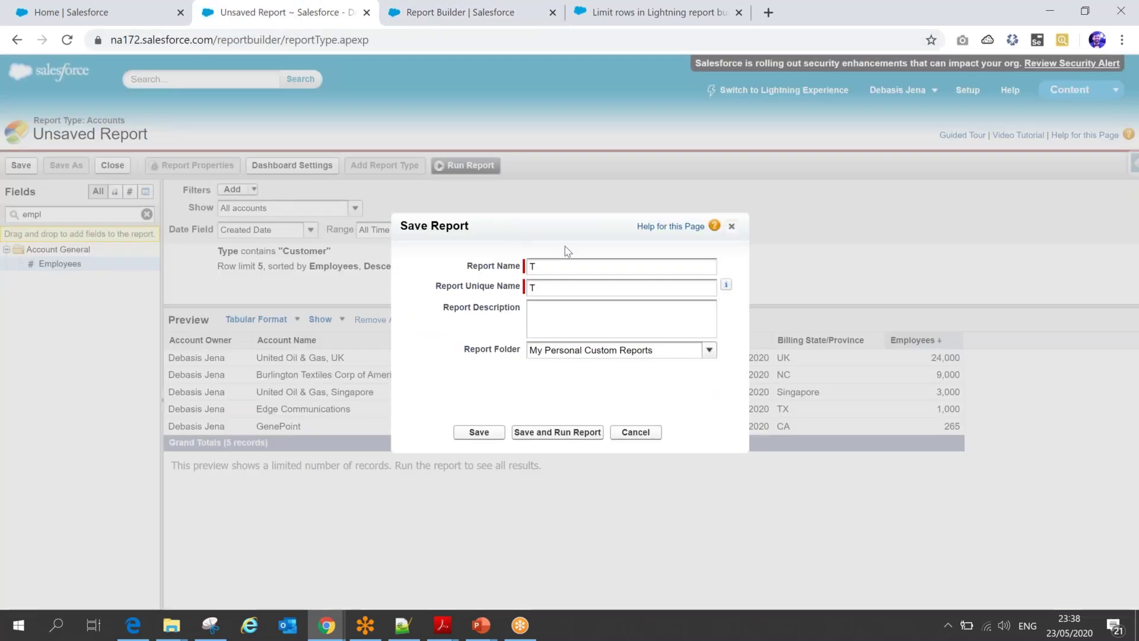
pyautogui.hotkey('ctrl', 'a')
pyautogui.hotkey('ctrl', 'v')
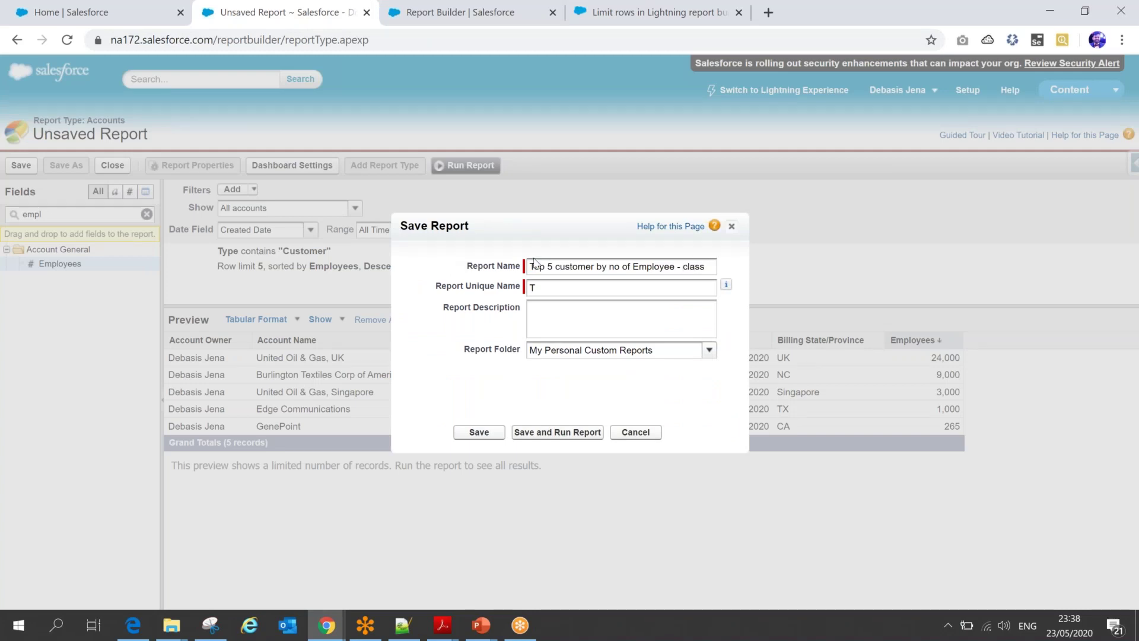
pyautogui.click(579, 284)
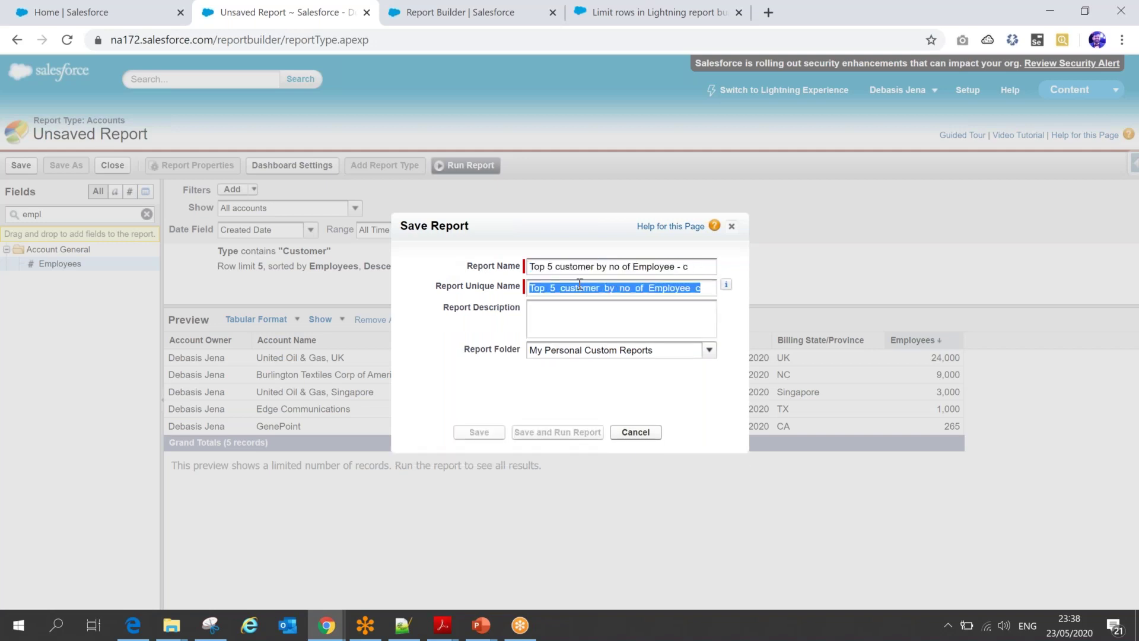
# - Choose My Personal Custom Reports as the report folder and check the Lightning report's save properties for comparison
pyautogui.click(700, 349)
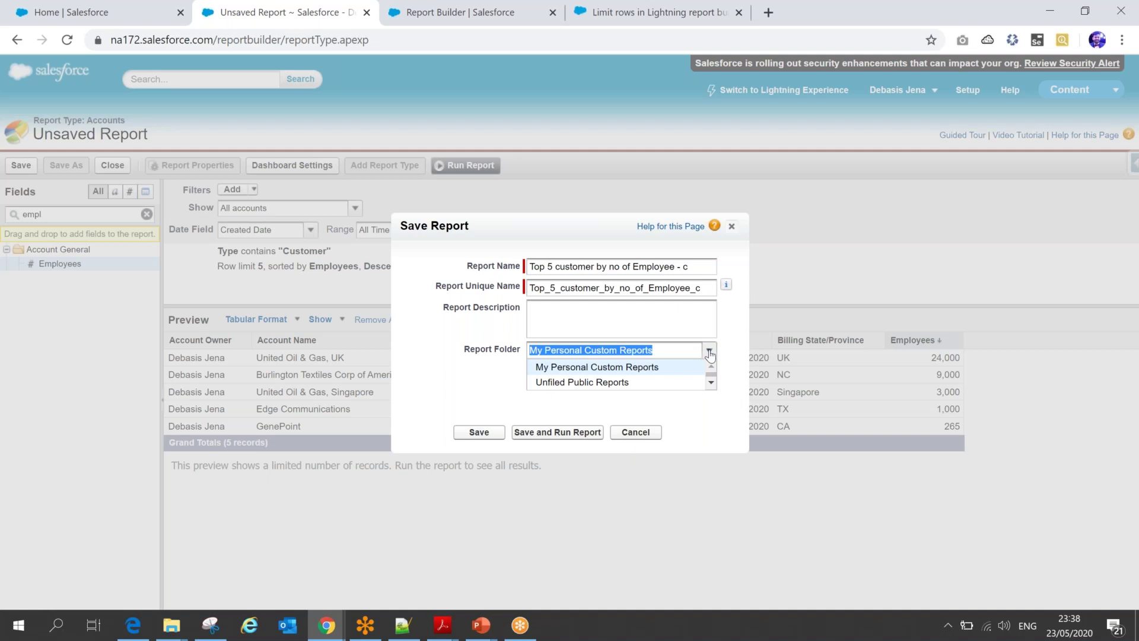
pyautogui.click(603, 368)
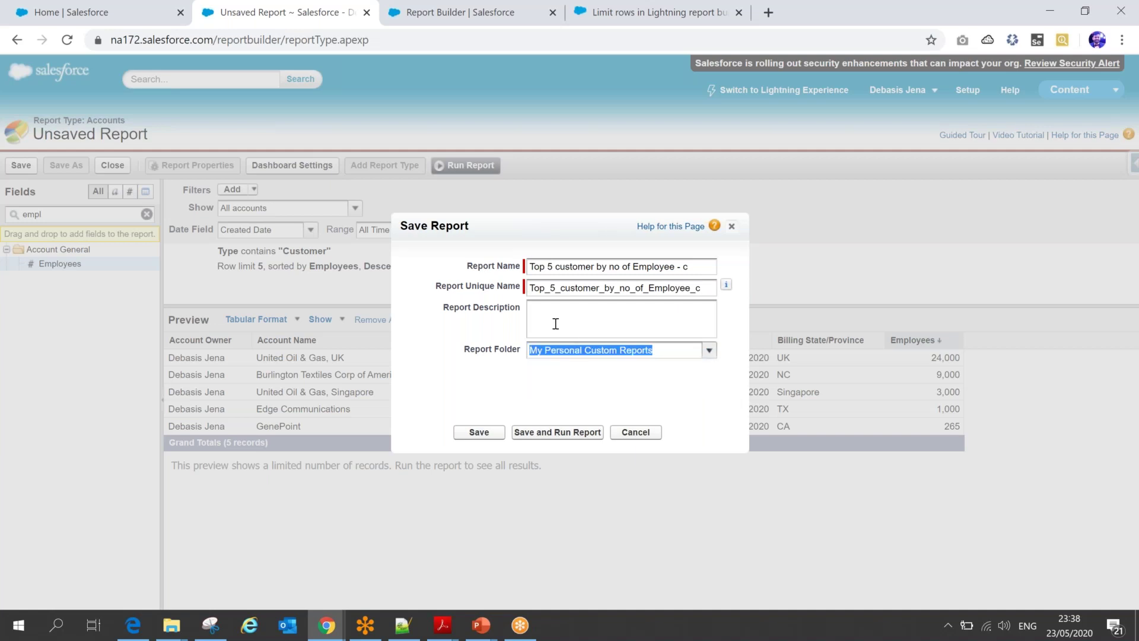
pyautogui.click(409, 18)
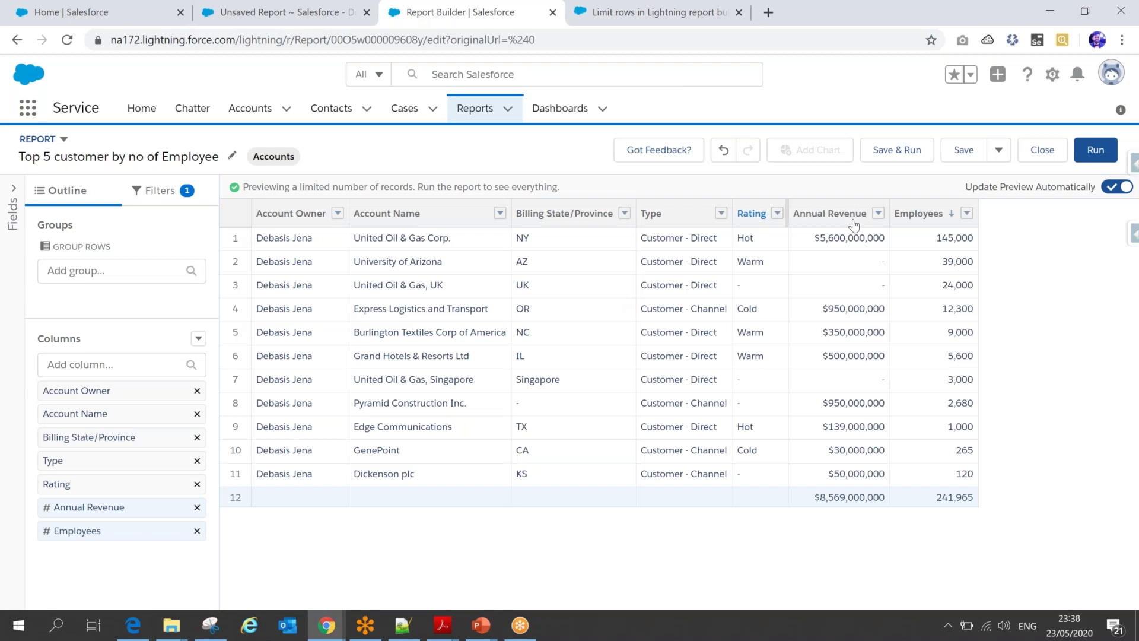
pyautogui.click(999, 150)
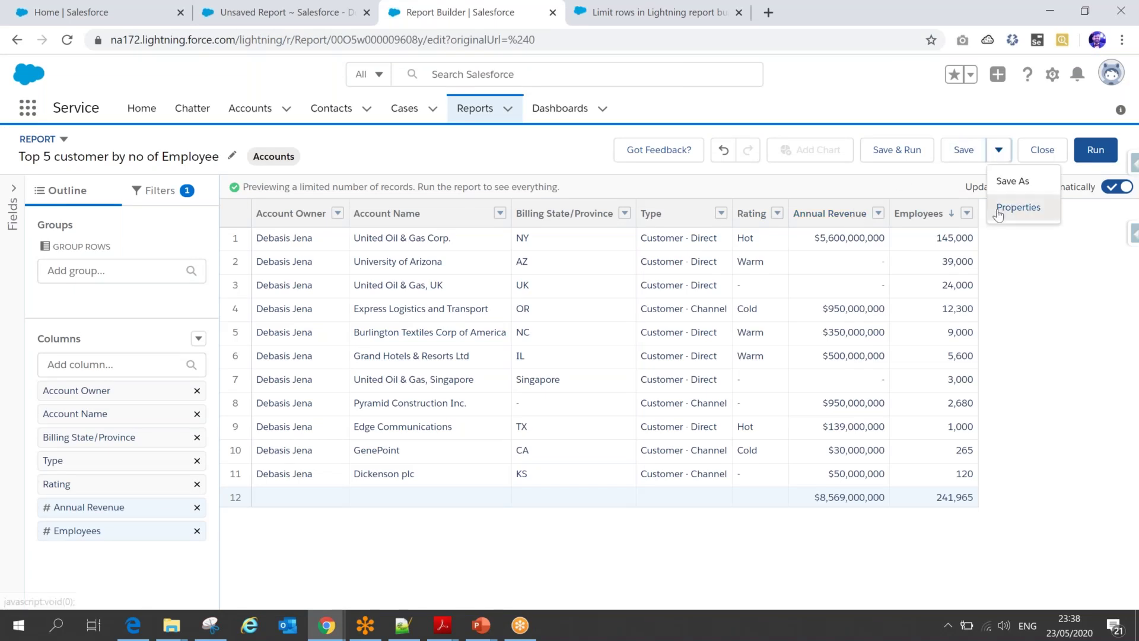
pyautogui.click(986, 217)
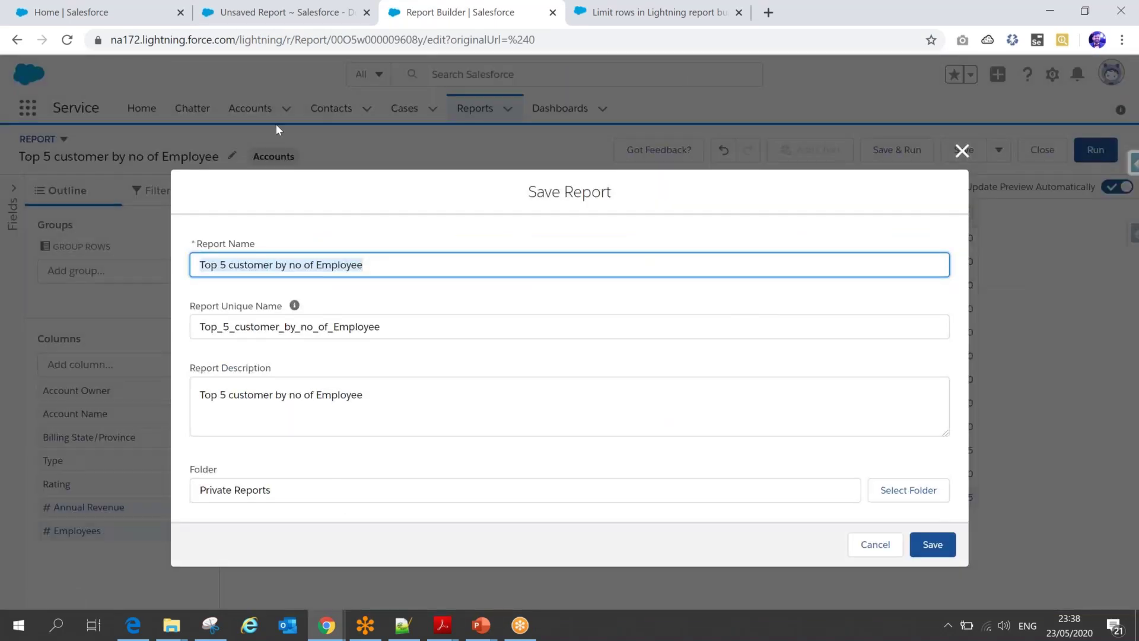
pyautogui.click(279, 13)
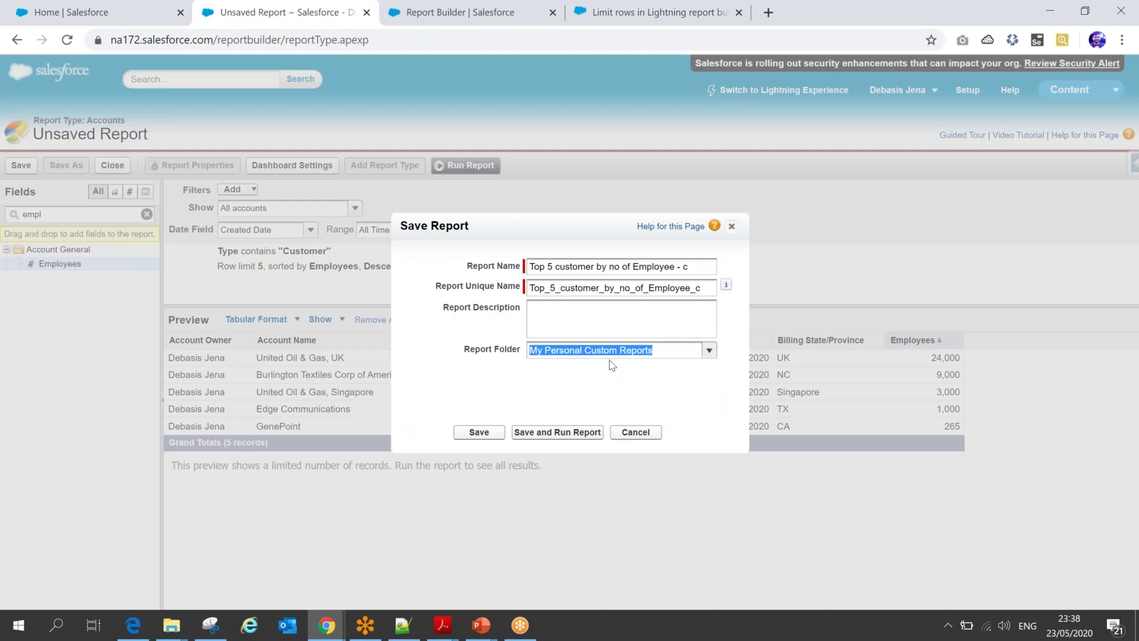
# - Copy the report name into the report description and save the report
pyautogui.tripleClick(585, 266)
pyautogui.hotkey('ctrl', 'c')
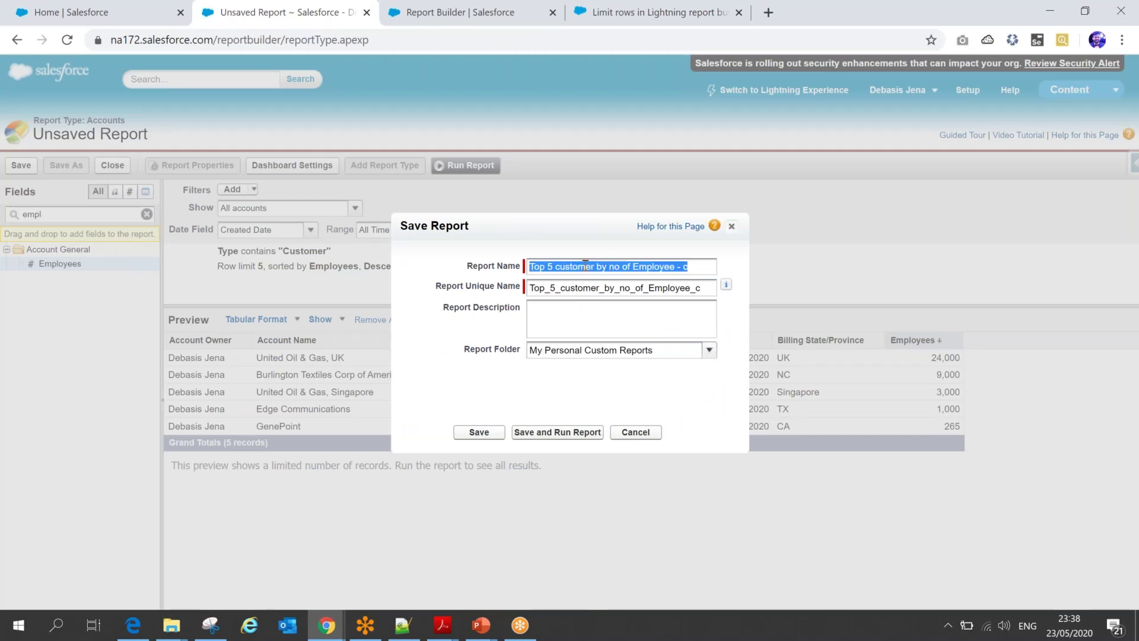
pyautogui.click(560, 320)
pyautogui.hotkey('ctrl', 'v')
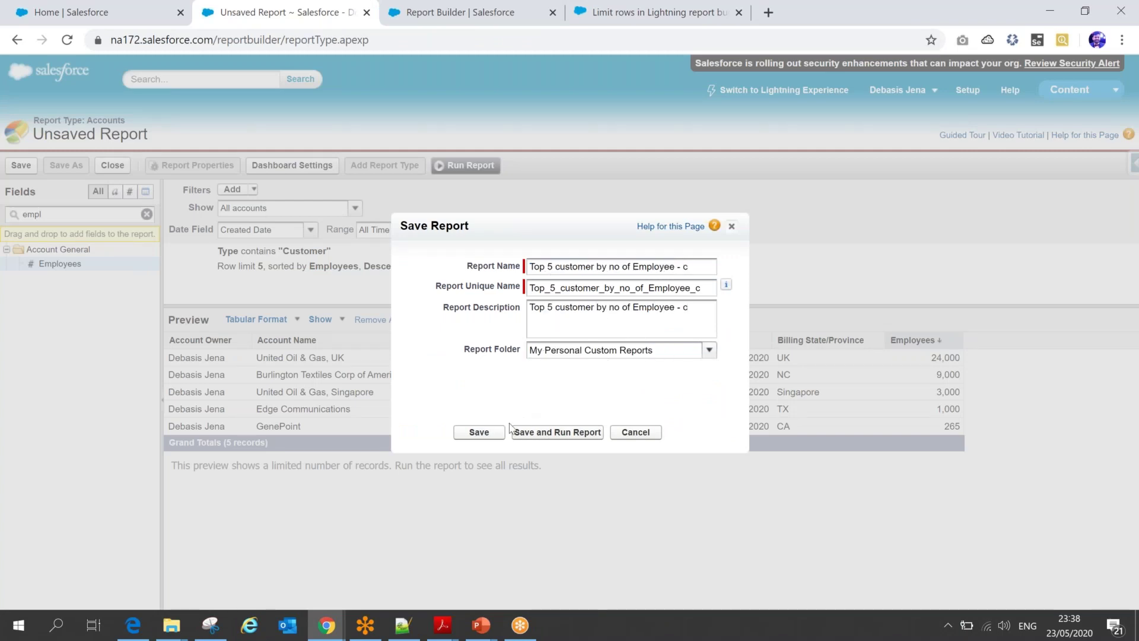
pyautogui.click(479, 432)
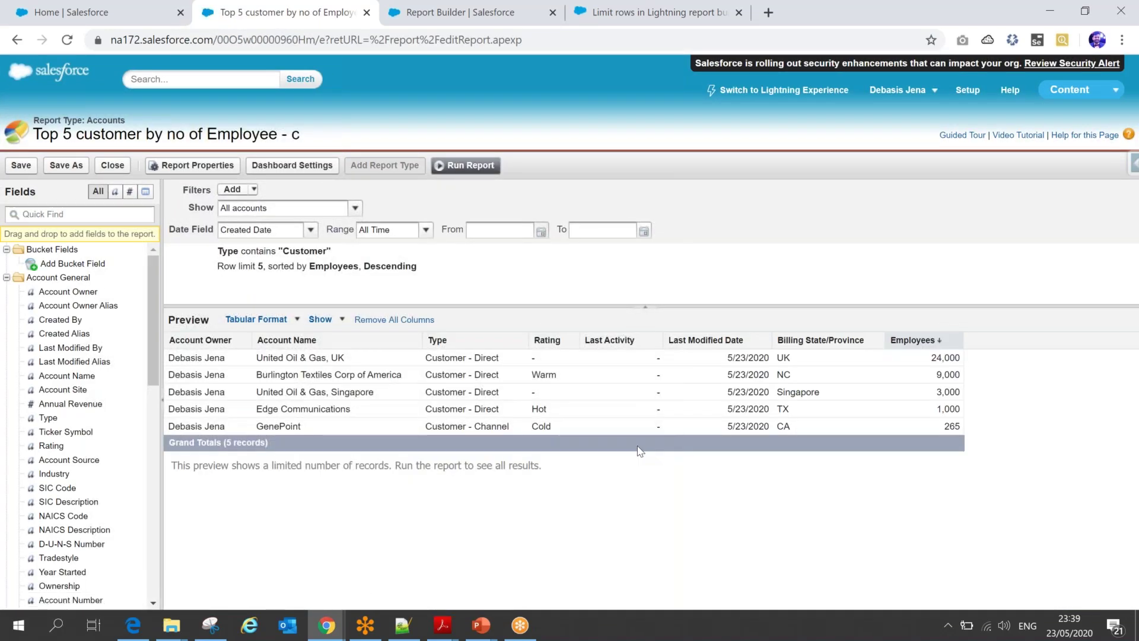
# - Save and close the "Top 5 customer by no of Employee - c" report
pyautogui.click(110, 16)
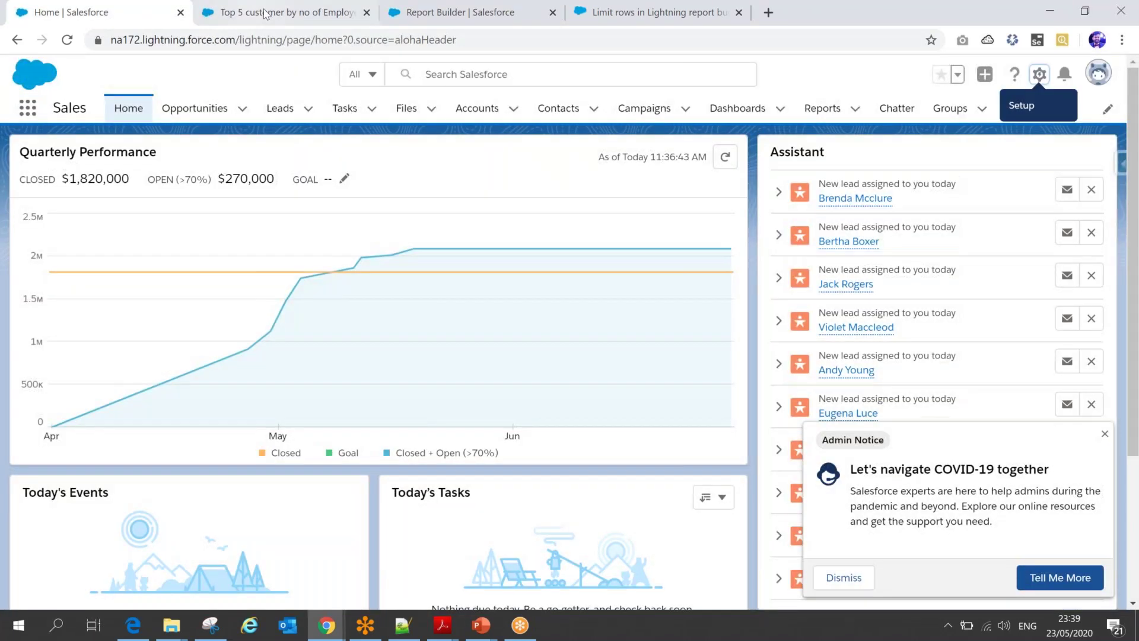
pyautogui.click(265, 13)
pyautogui.click(113, 165)
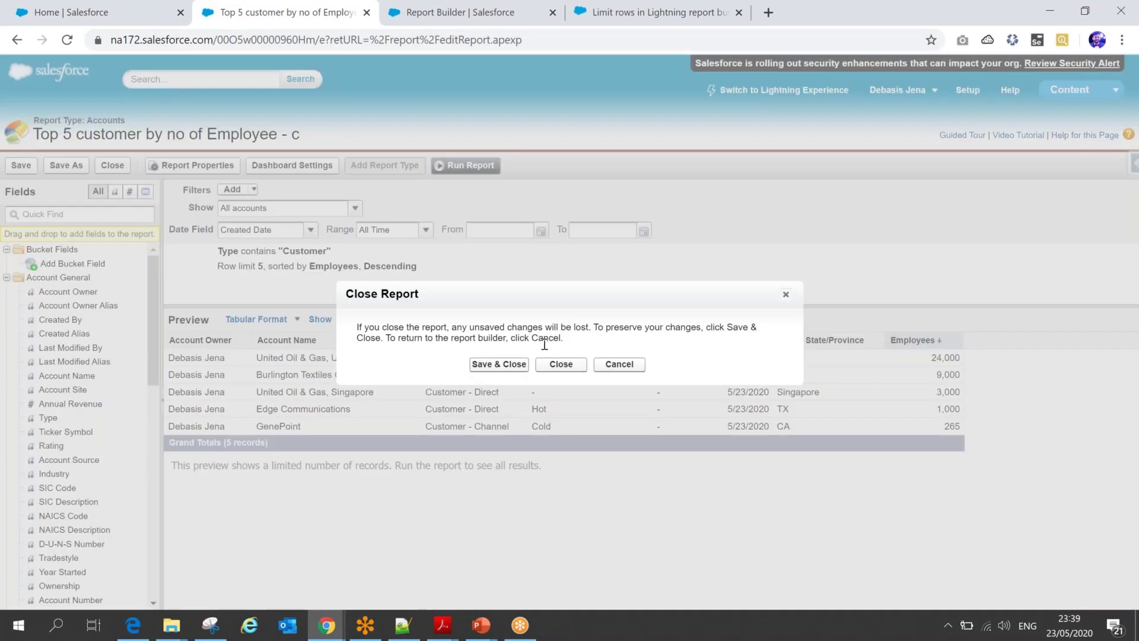
pyautogui.click(509, 365)
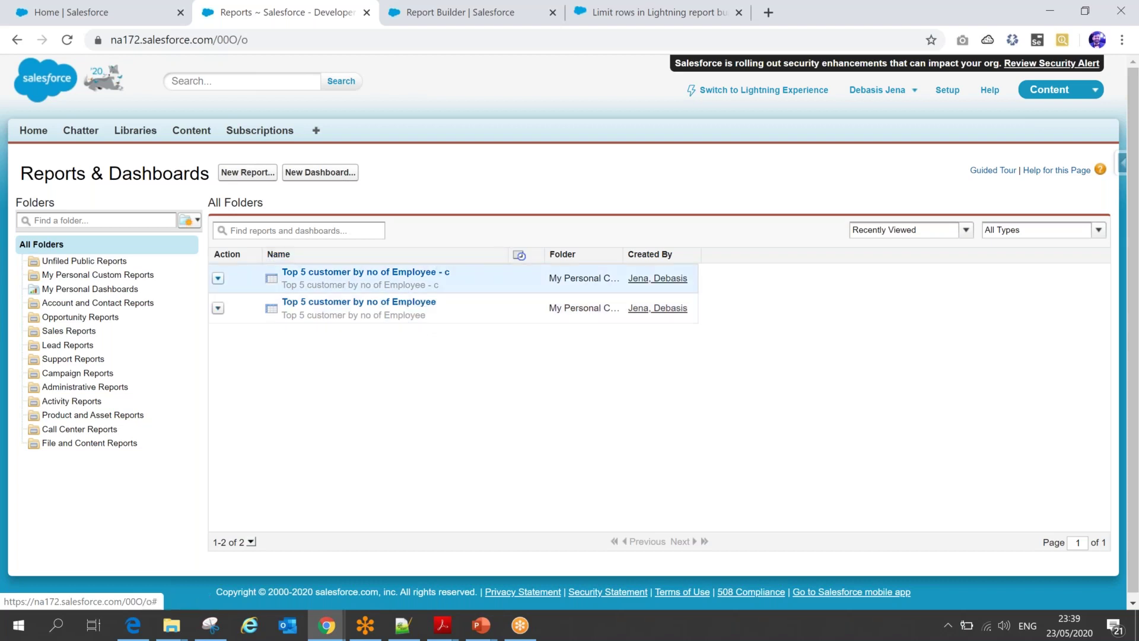
# - Customize the "Top 5 customer by no of Employee" report in Classic by adding a row limit of 5 sorted by Employees, Descending
pyautogui.click(359, 302)
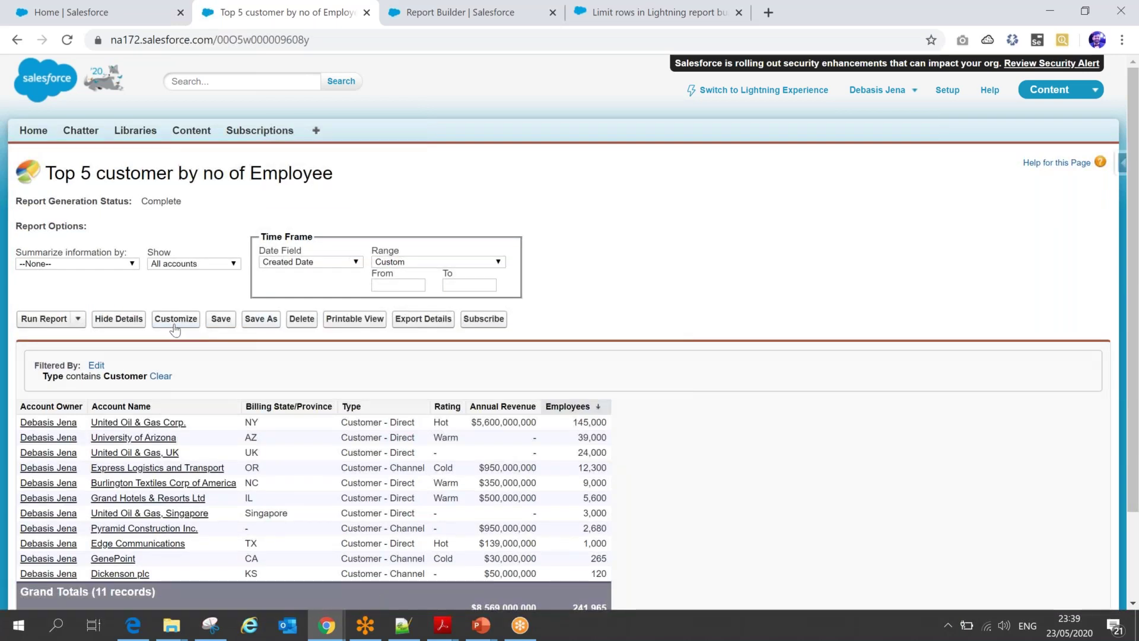
pyautogui.click(176, 318)
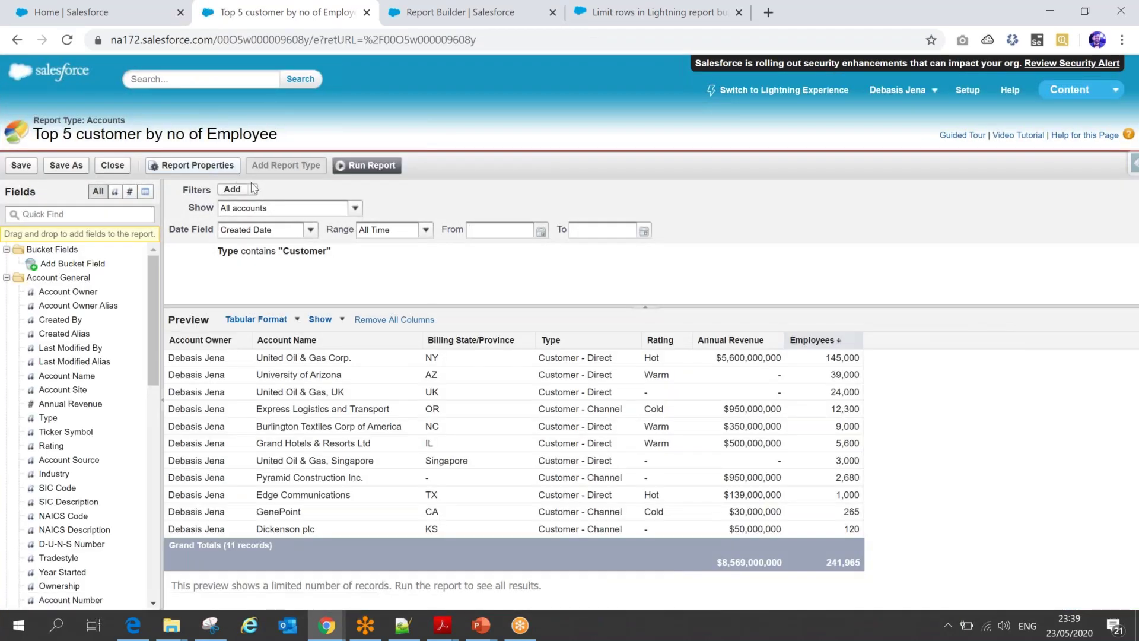
pyautogui.click(251, 189)
pyautogui.click(286, 321)
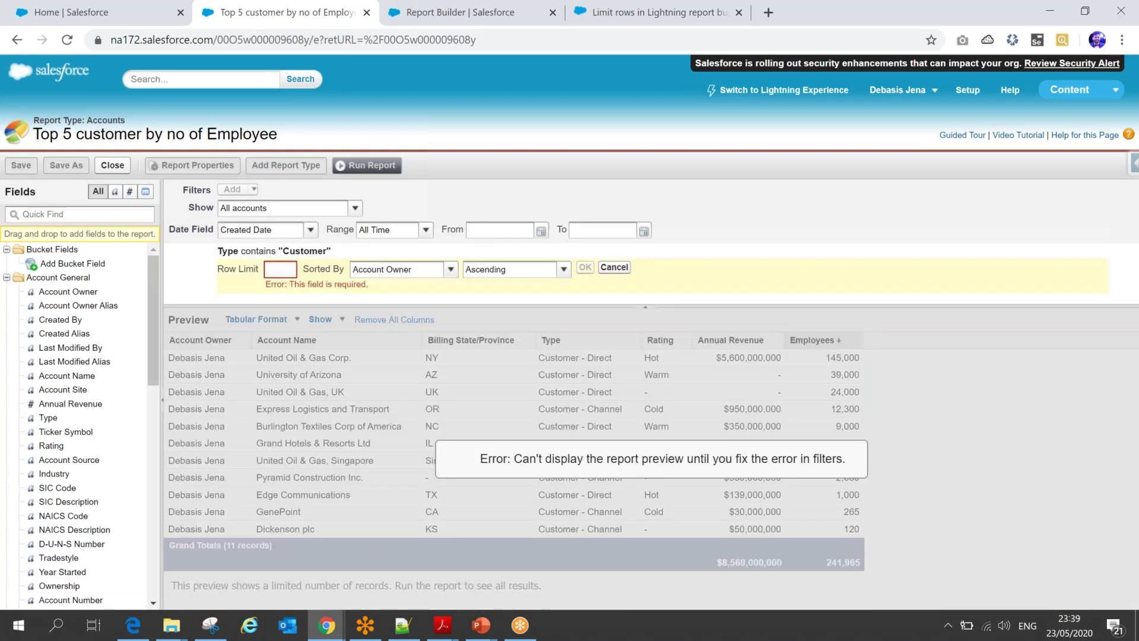
pyautogui.write('5')
pyautogui.click(450, 268)
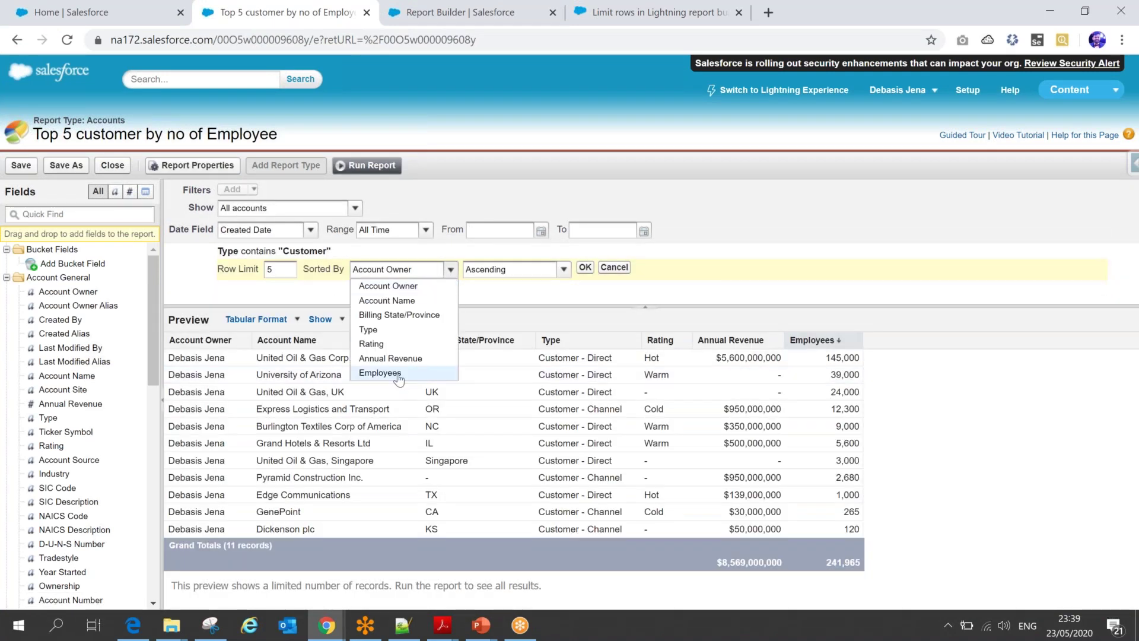
pyautogui.click(379, 373)
pyautogui.click(563, 268)
pyautogui.click(498, 301)
pyautogui.click(585, 268)
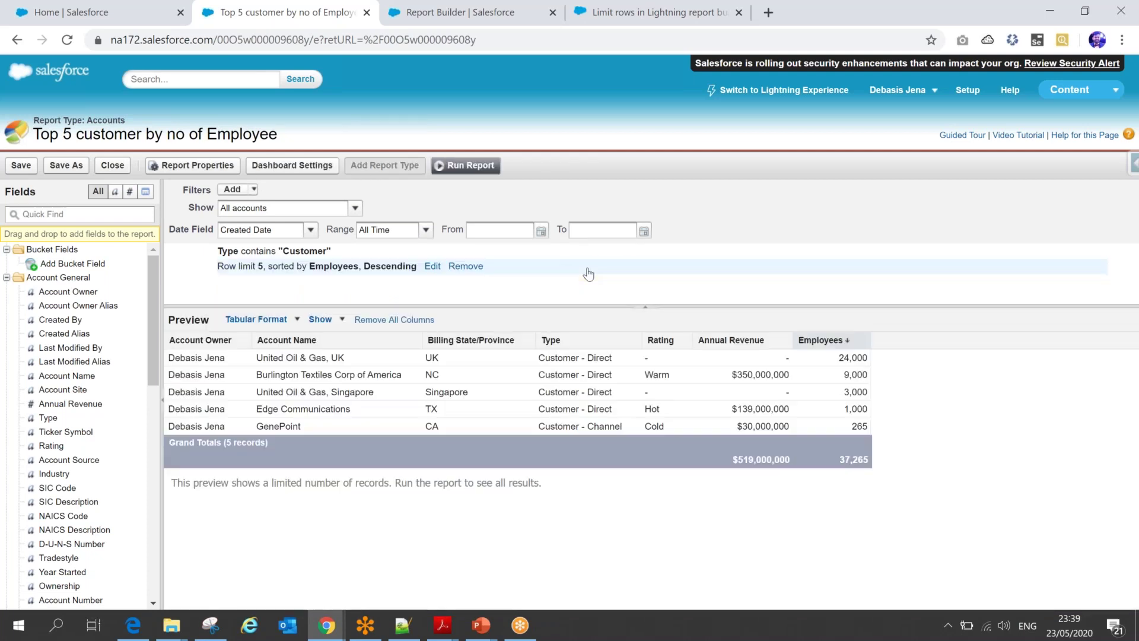
# - Save and close the row-limited "Top 5 customer by no of Employee" report
pyautogui.click(21, 166)
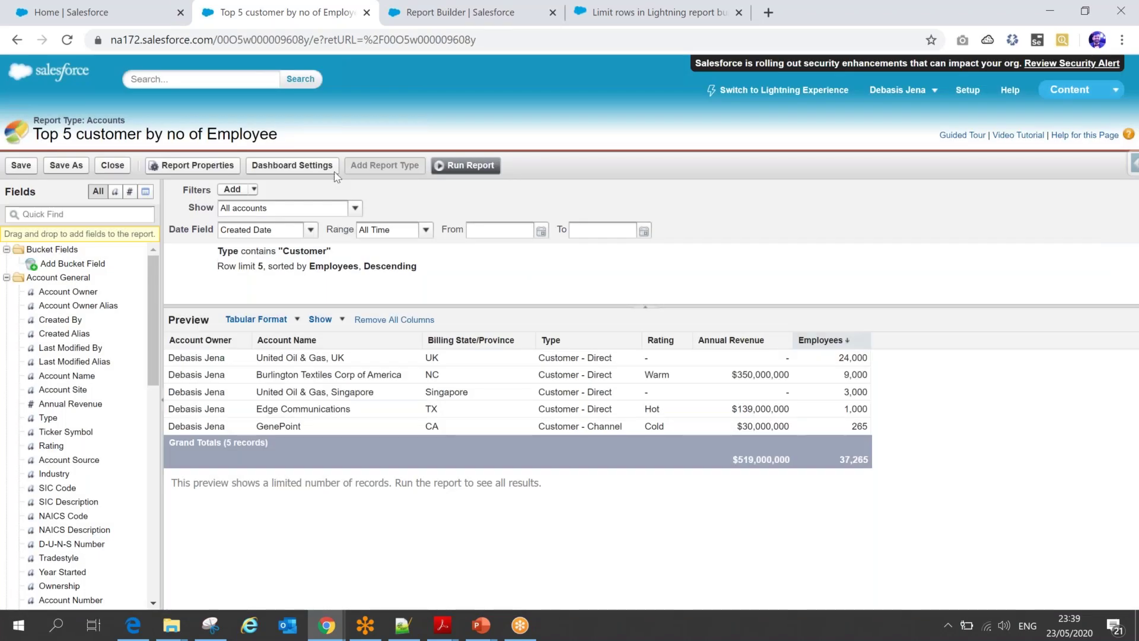
pyautogui.click(112, 166)
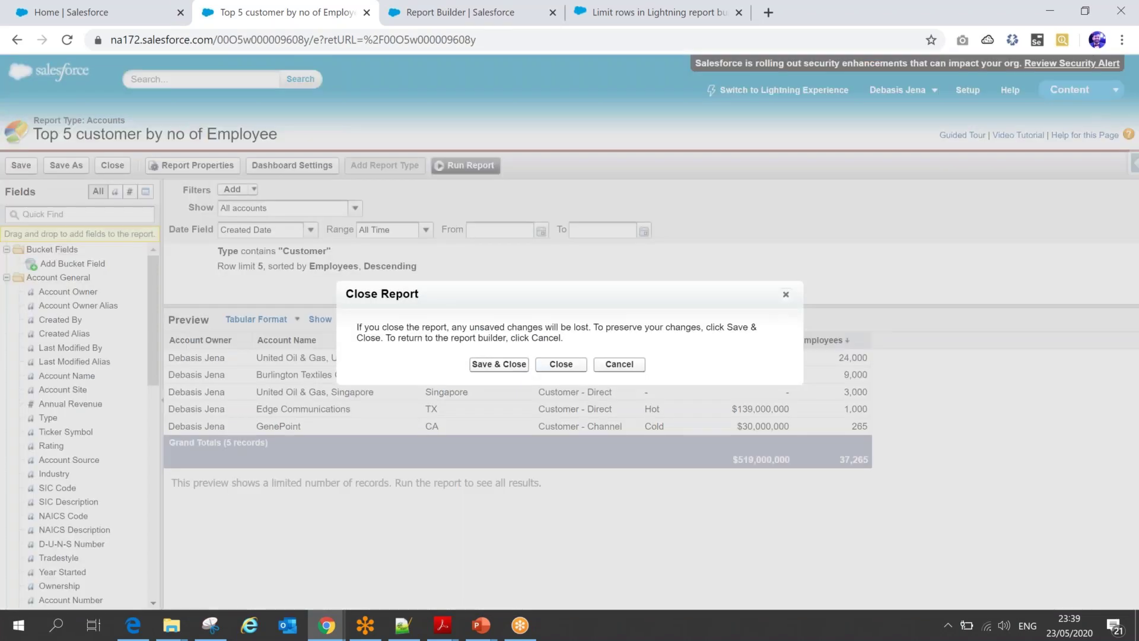
pyautogui.click(491, 363)
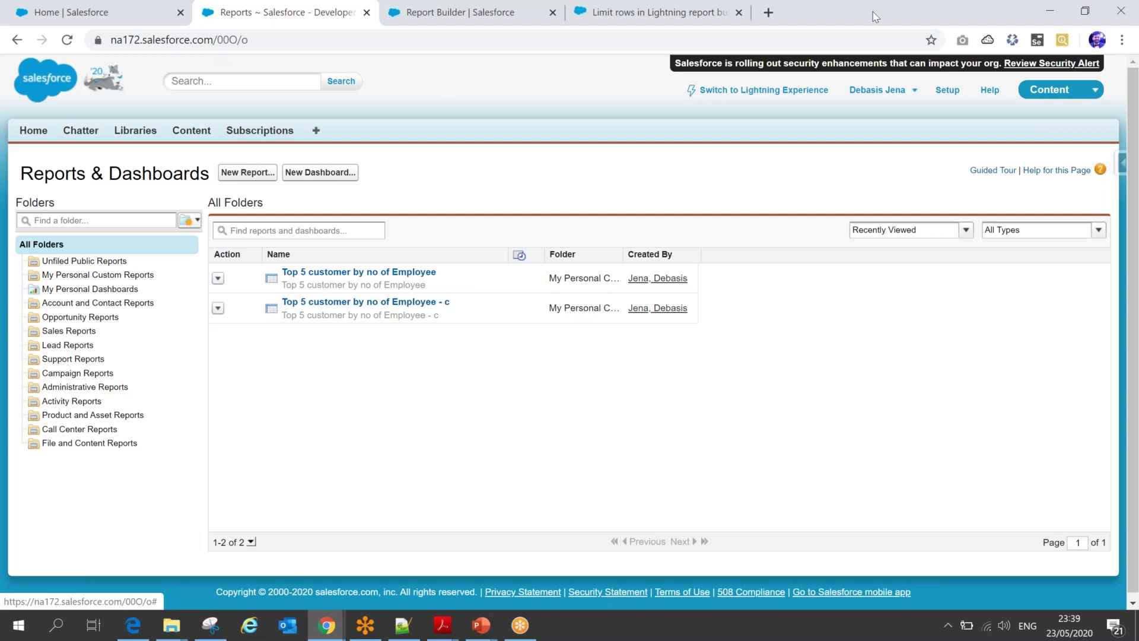
# - Open the "Top 5 customer by no of Employee" report from the Lightning reports list and show its additional actions
pyautogui.click(420, 14)
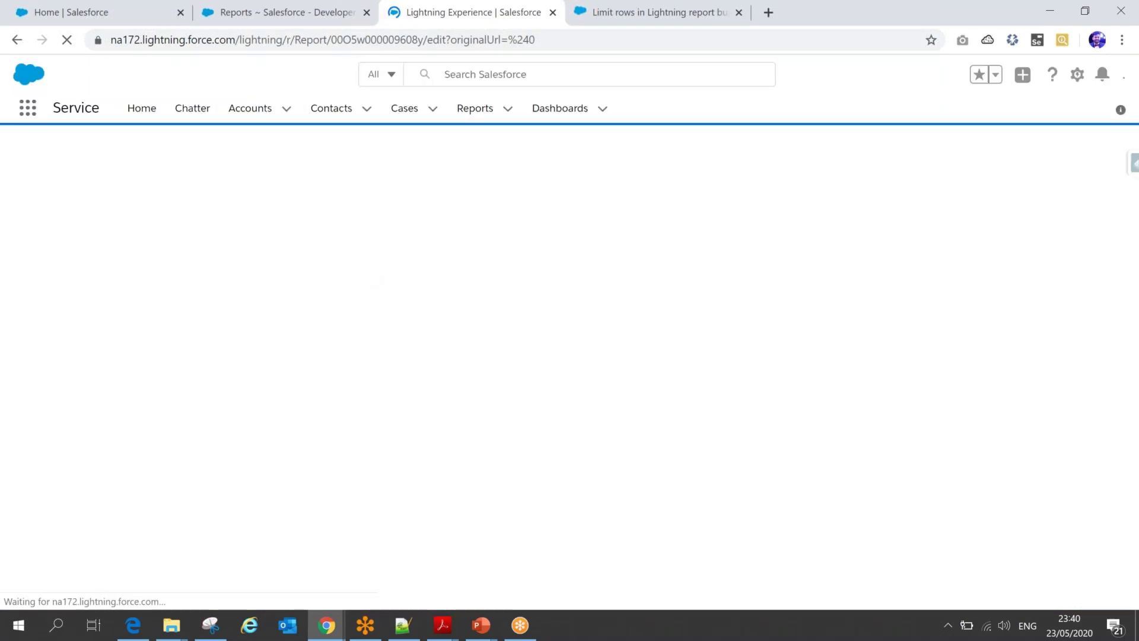
pyautogui.click(477, 112)
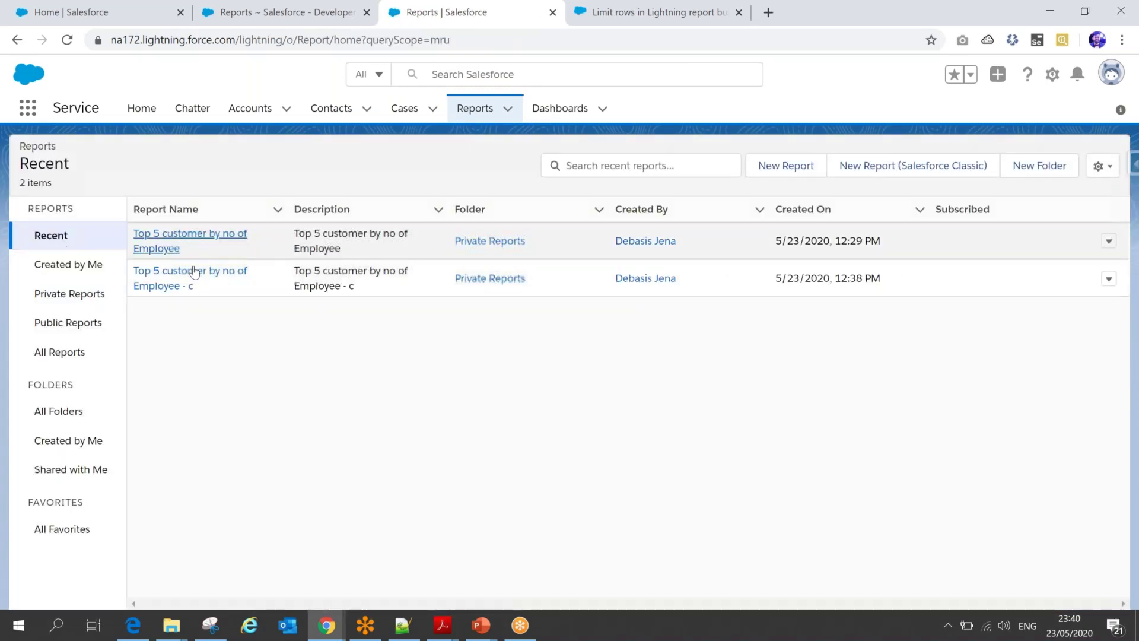
pyautogui.click(146, 215)
pyautogui.click(167, 237)
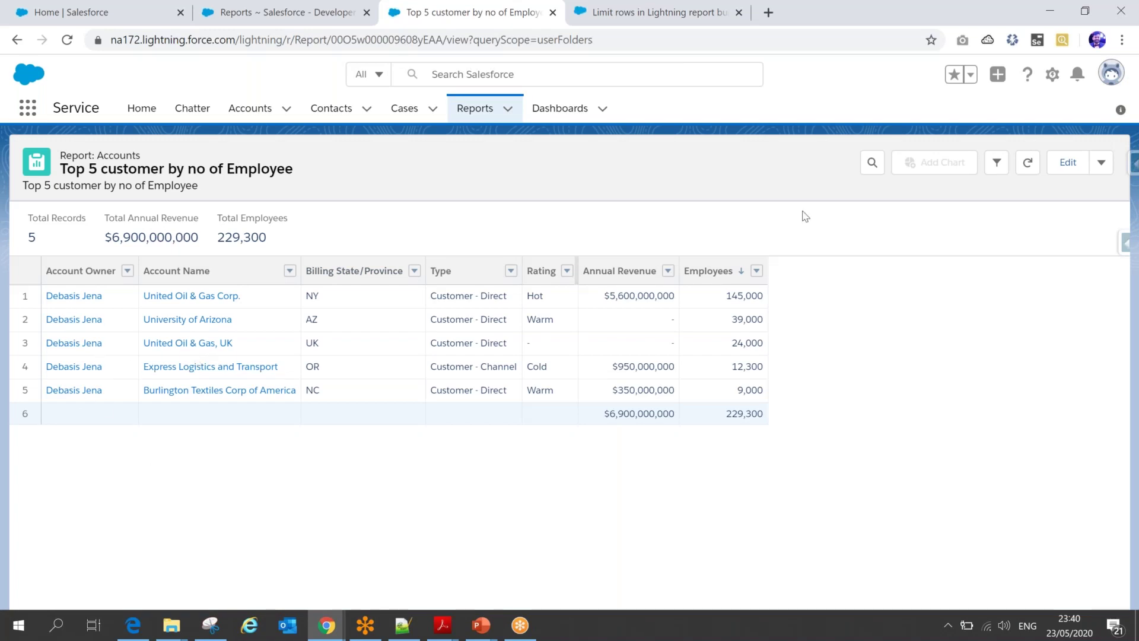
pyautogui.click(1101, 163)
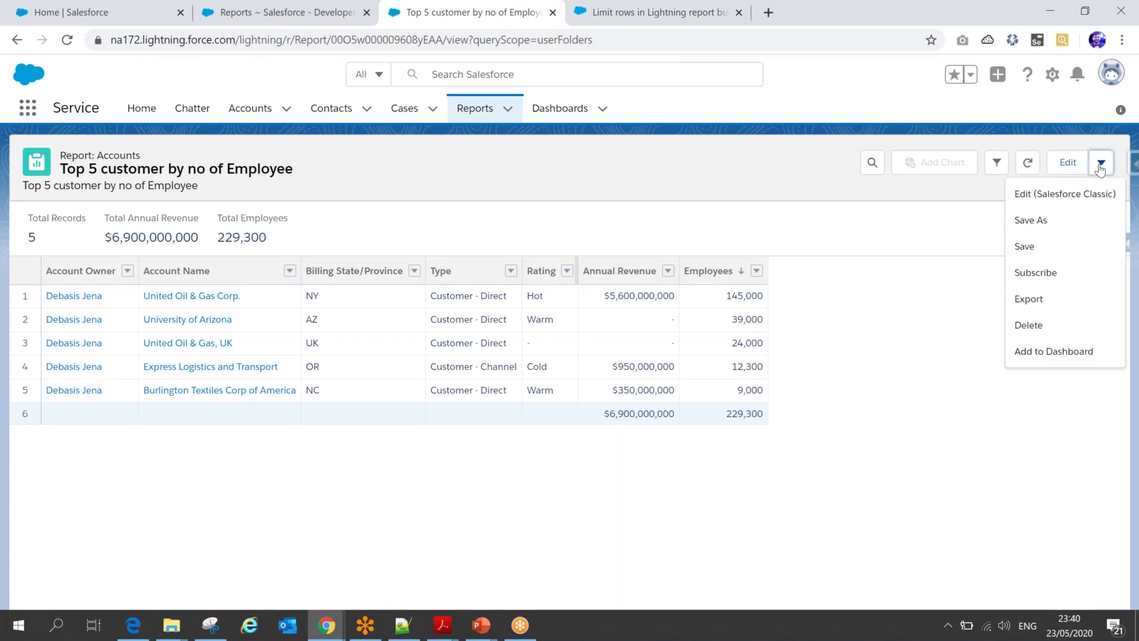
# - View the "Top 5 customer by no of Employee" report in the Classic report builder, return to the Lightning view and show its additional actions
pyautogui.click(1055, 195)
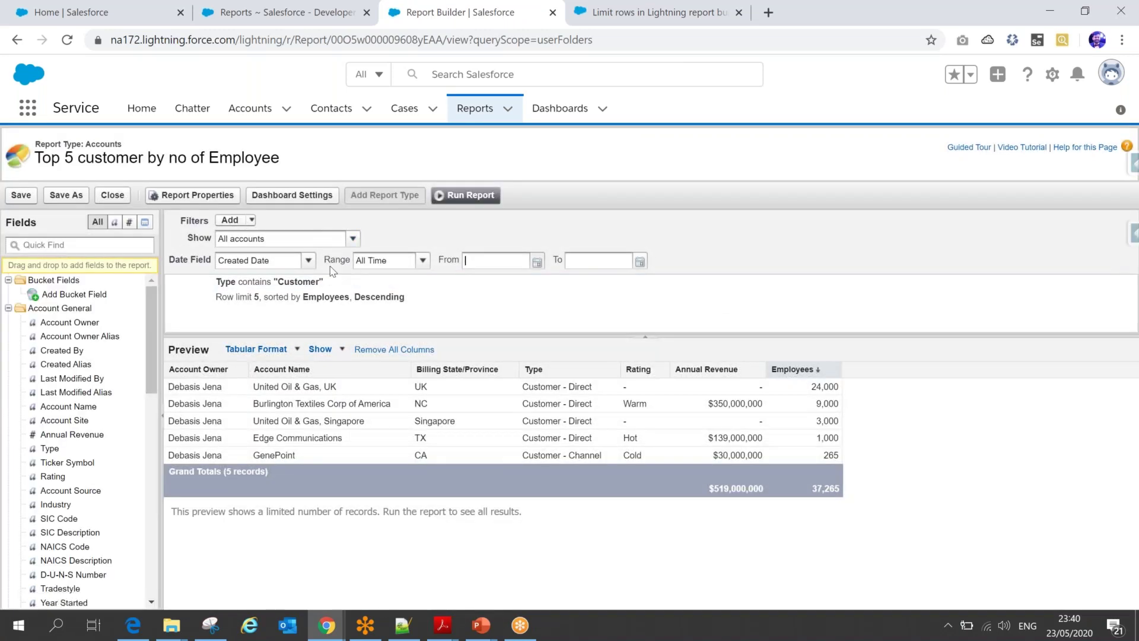
pyautogui.click(8, 36)
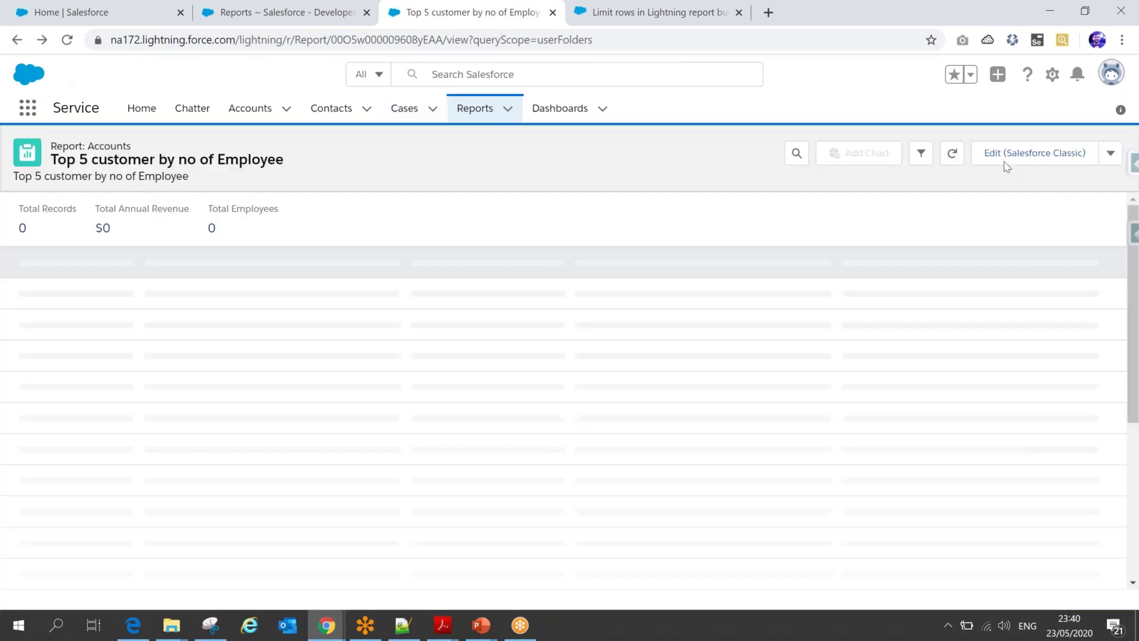
pyautogui.click(1109, 159)
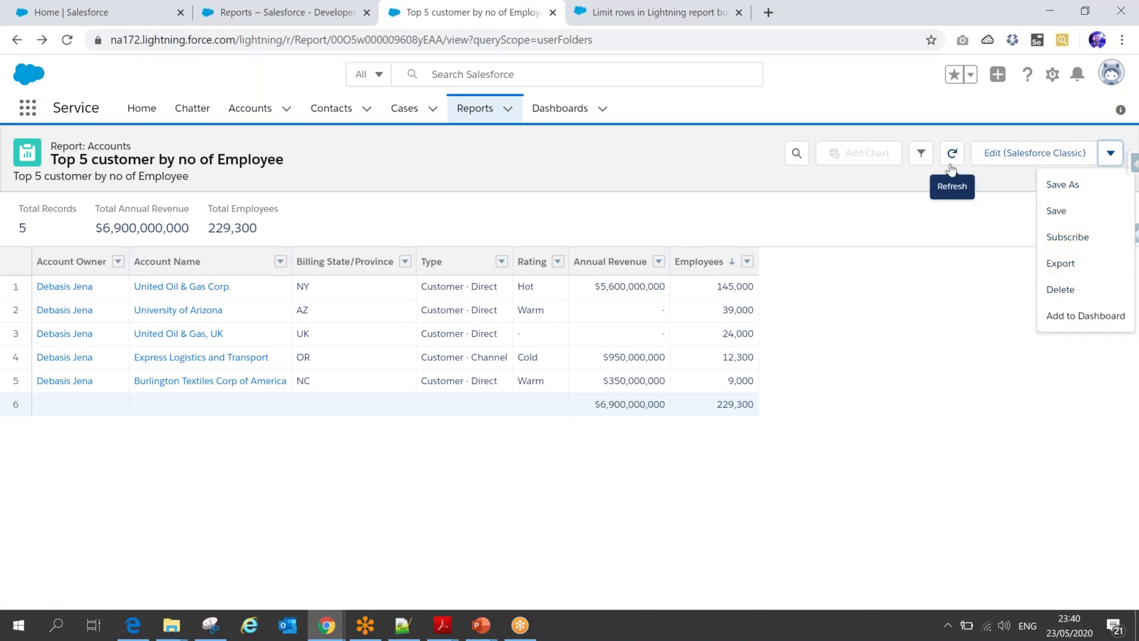
# - Reopen "Top 5 customer by no of Employee" from the recent reports list and examine its additional actions and summary totals
pyautogui.click(490, 110)
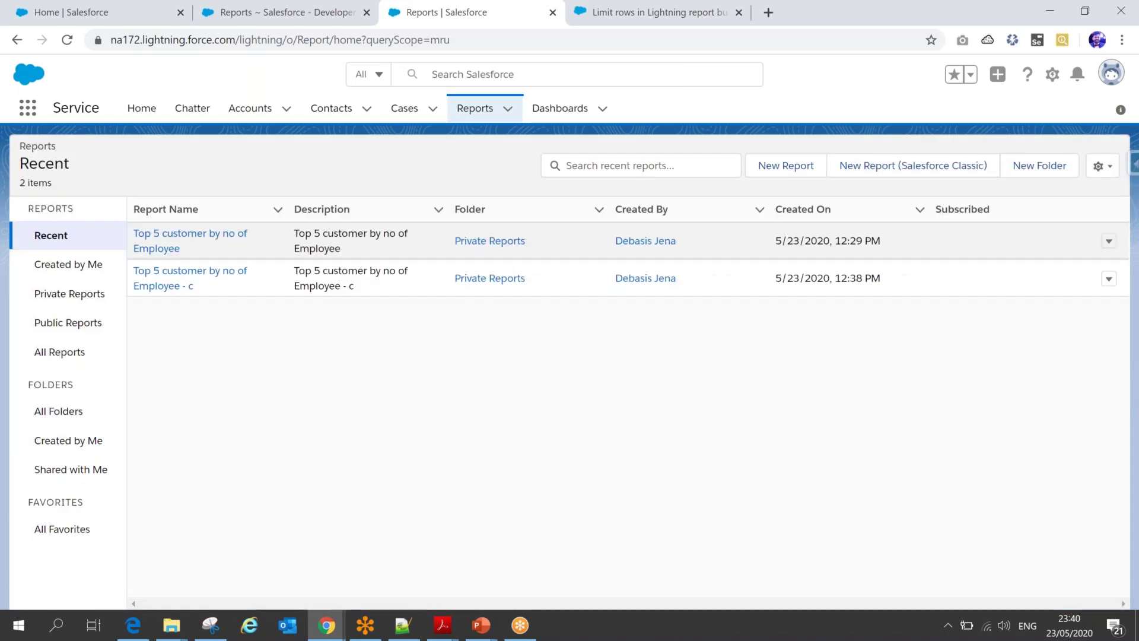
pyautogui.click(172, 243)
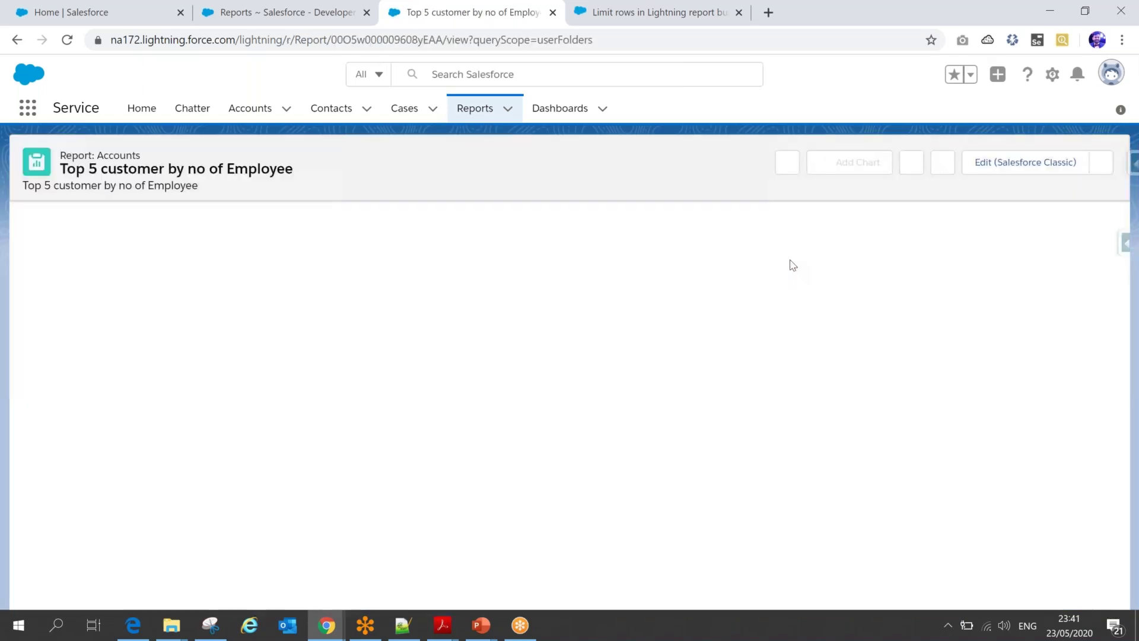
pyautogui.click(1101, 166)
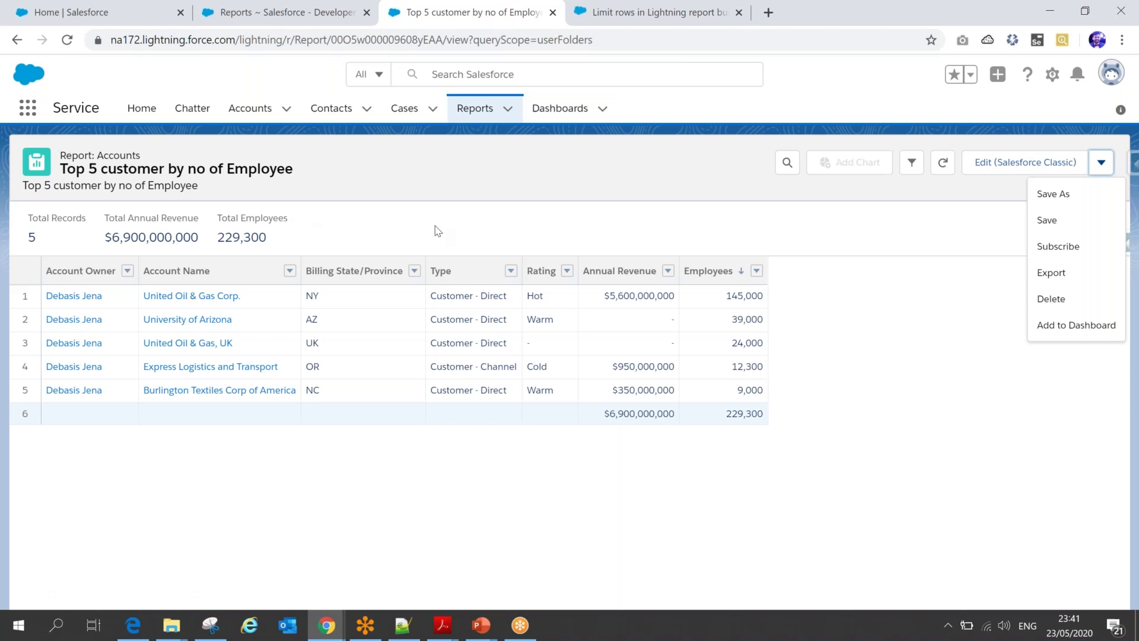
pyautogui.click(409, 208)
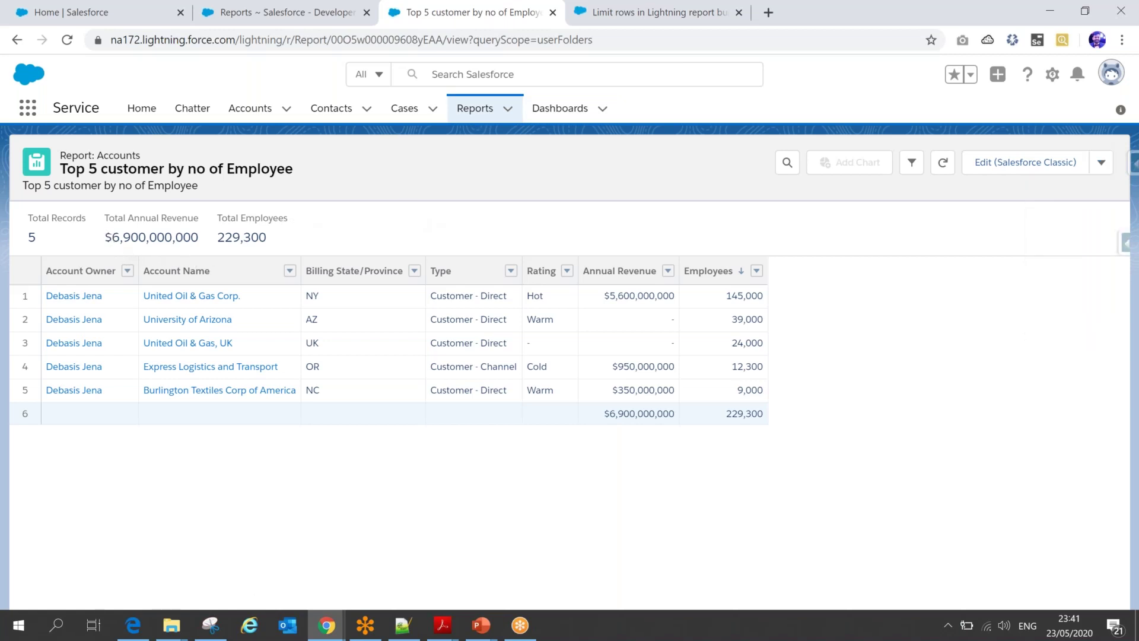
pyautogui.moveTo(113, 240); pyautogui.dragTo(261, 219)
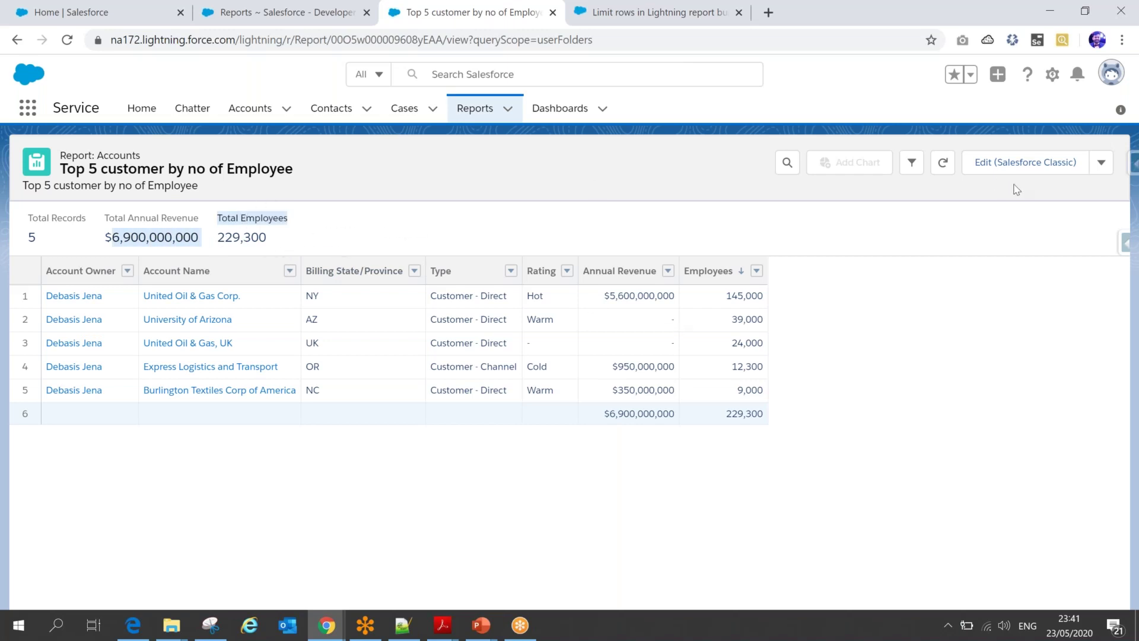
# - Edit the report in Salesforce Classic and remove the Sum summary from the Annual Revenue column
pyautogui.click(1050, 163)
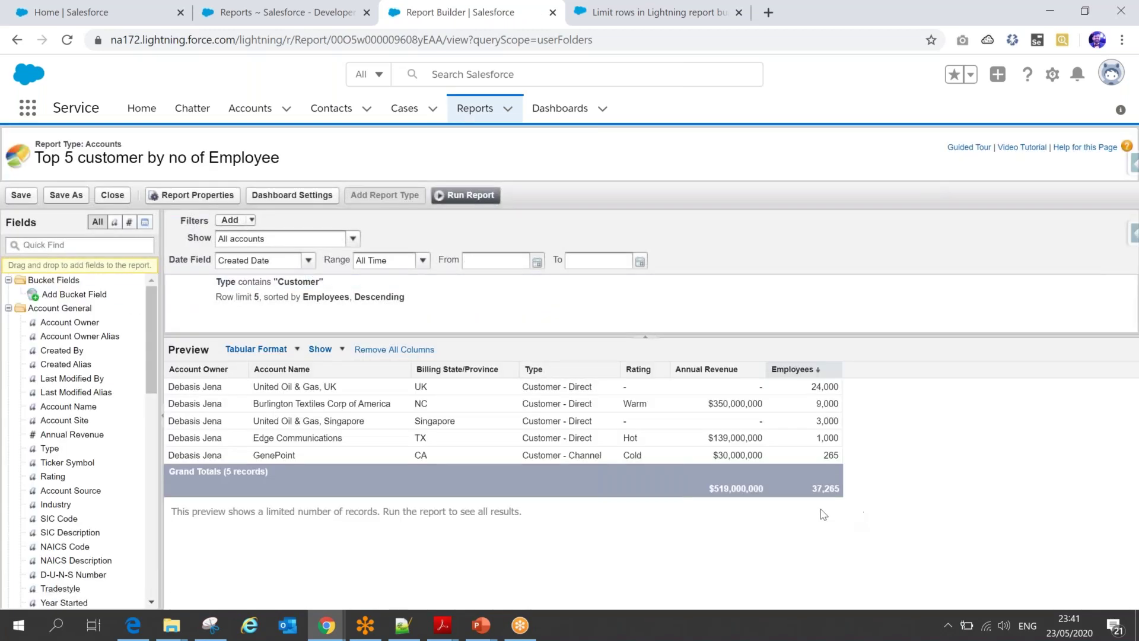
pyautogui.click(760, 369)
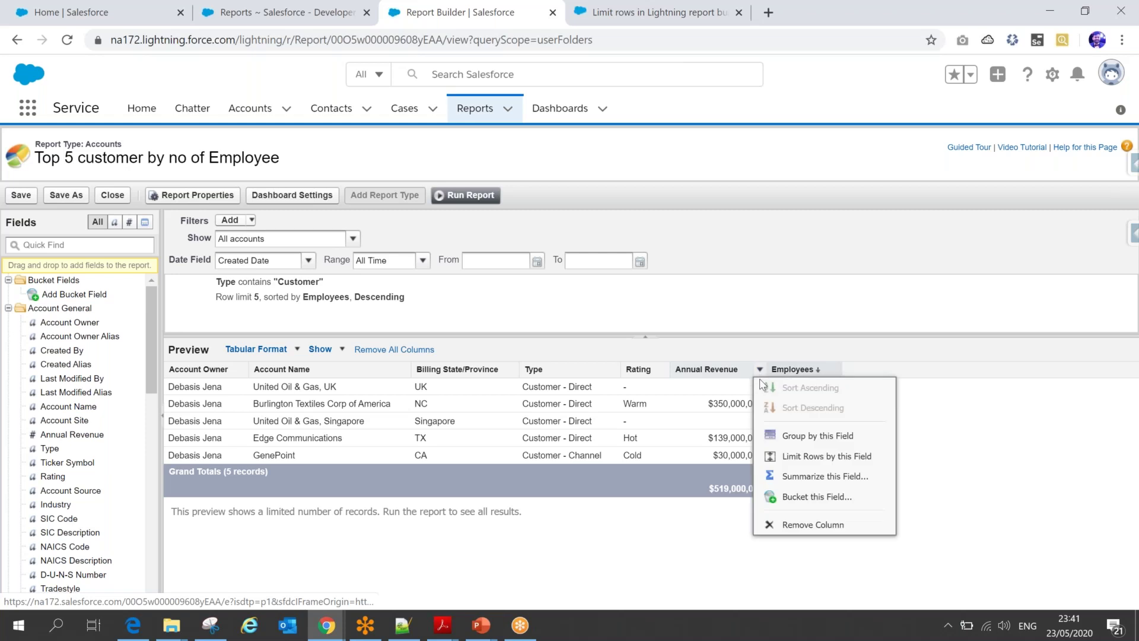
pyautogui.click(806, 477)
pyautogui.click(547, 363)
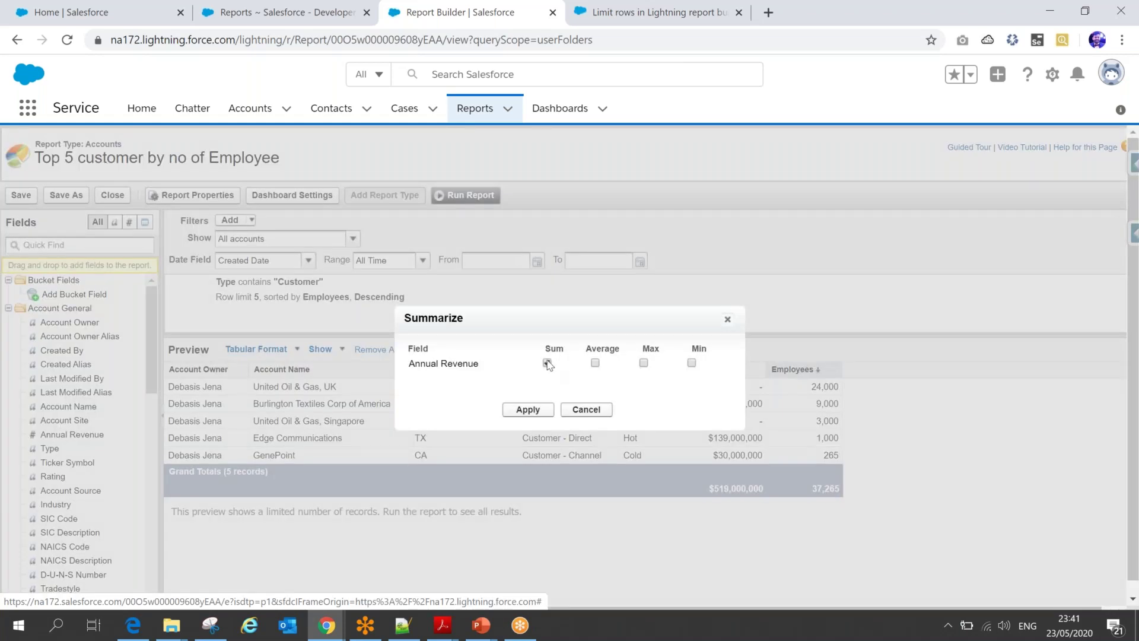
pyautogui.click(529, 409)
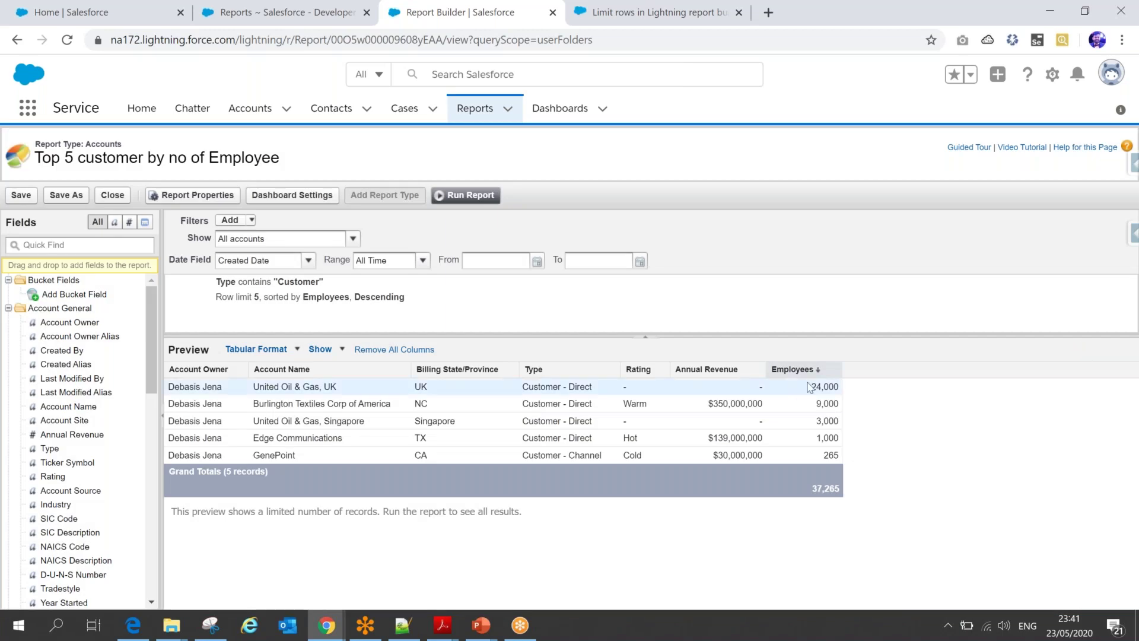
# - Remove the Sum summary from the Employees column
pyautogui.click(834, 370)
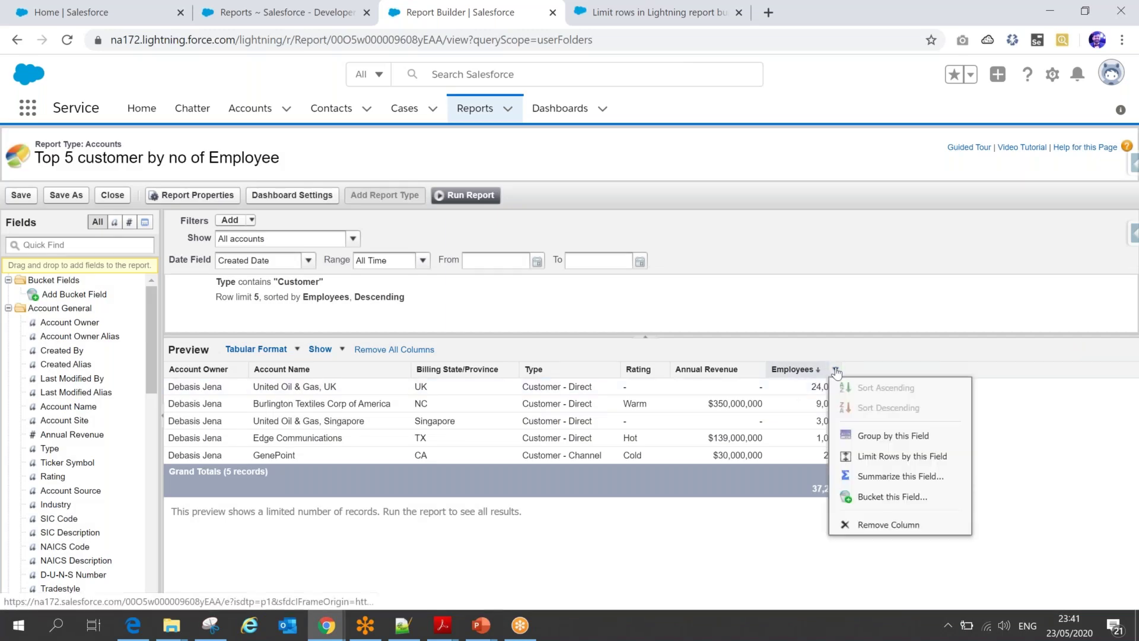
pyautogui.click(857, 478)
pyautogui.click(547, 363)
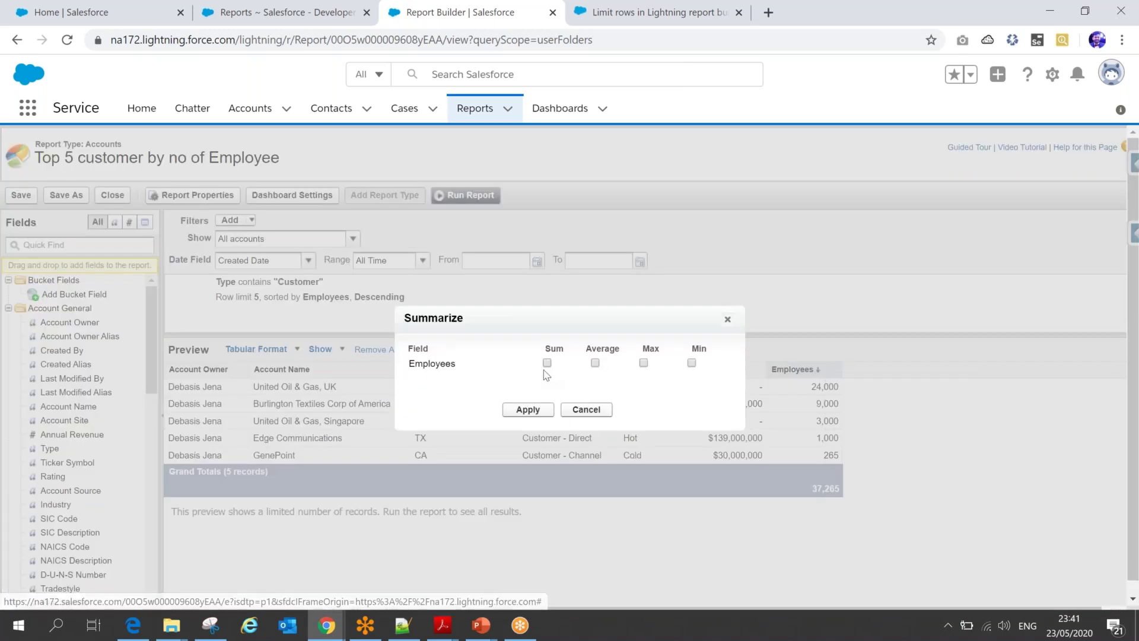
pyautogui.click(528, 409)
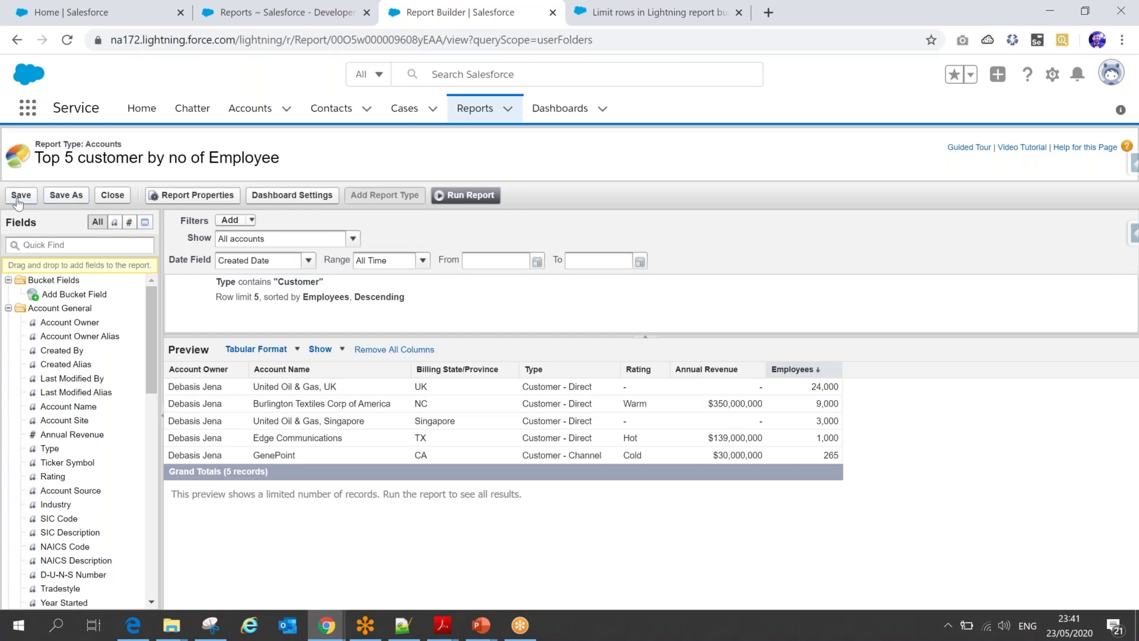
# - Save the report and reopen "Top 5 customer by no of Employee" from the recent reports list
pyautogui.click(18, 197)
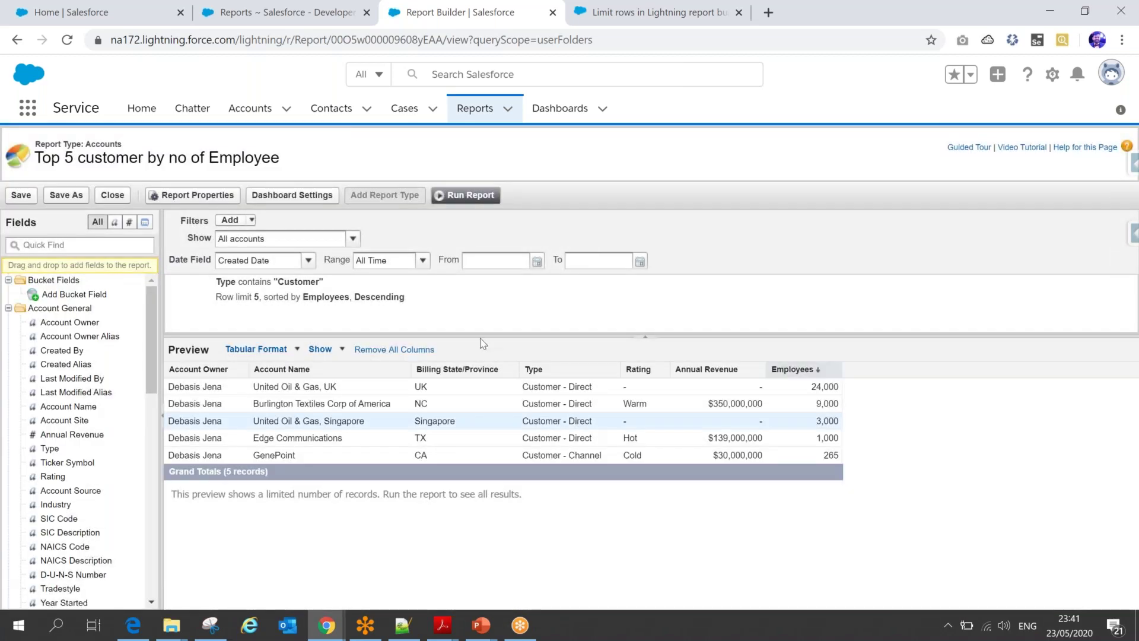
pyautogui.click(20, 195)
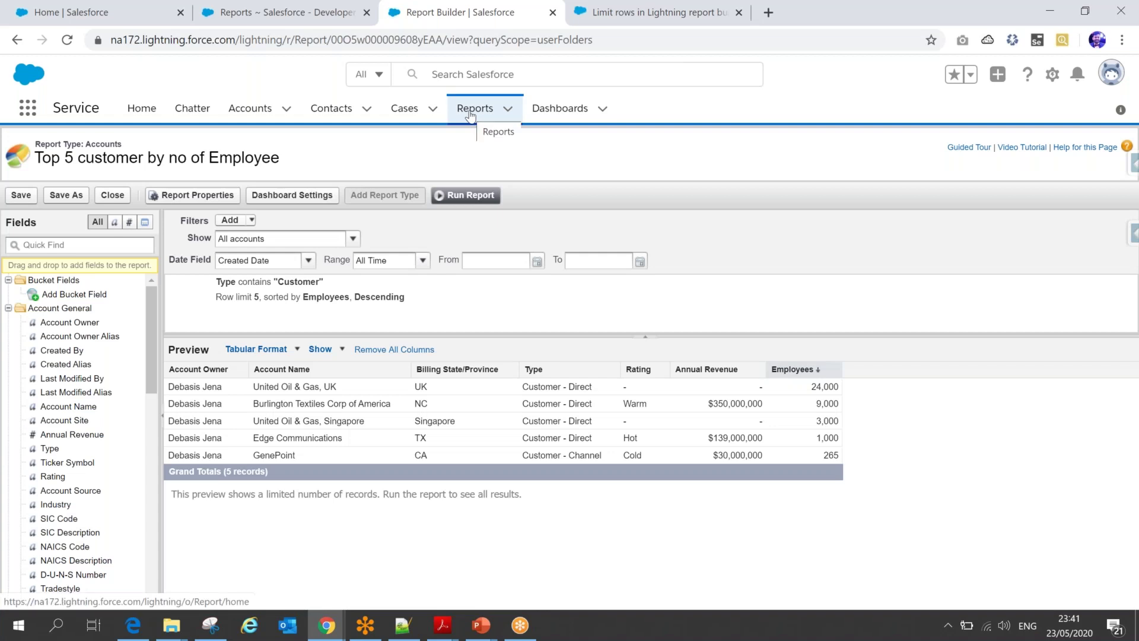
pyautogui.click(469, 113)
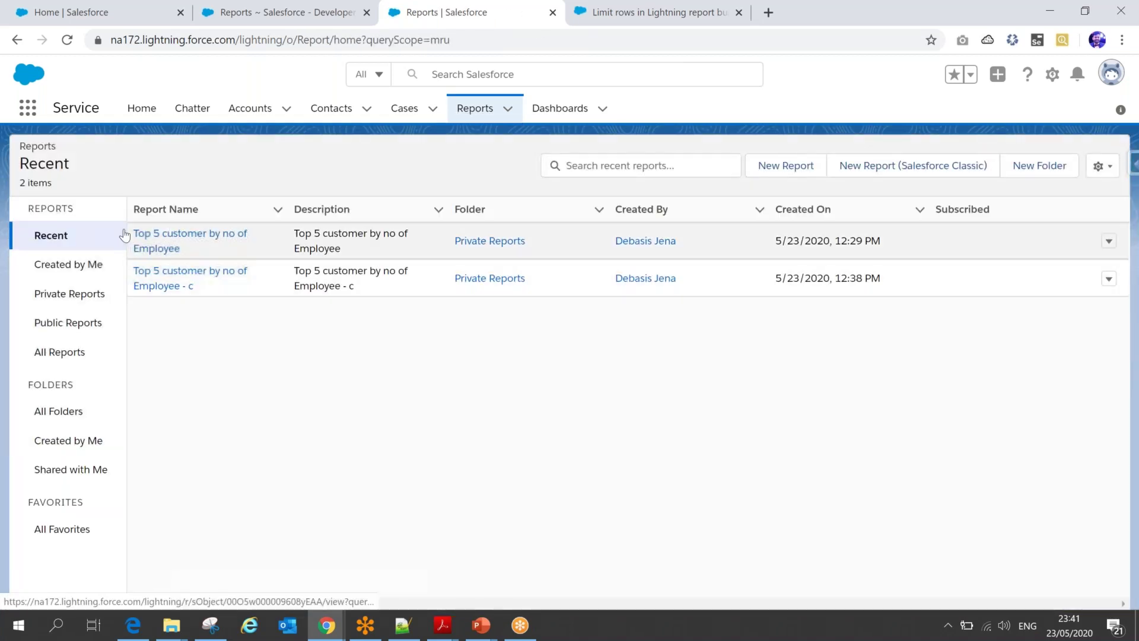
pyautogui.click(145, 240)
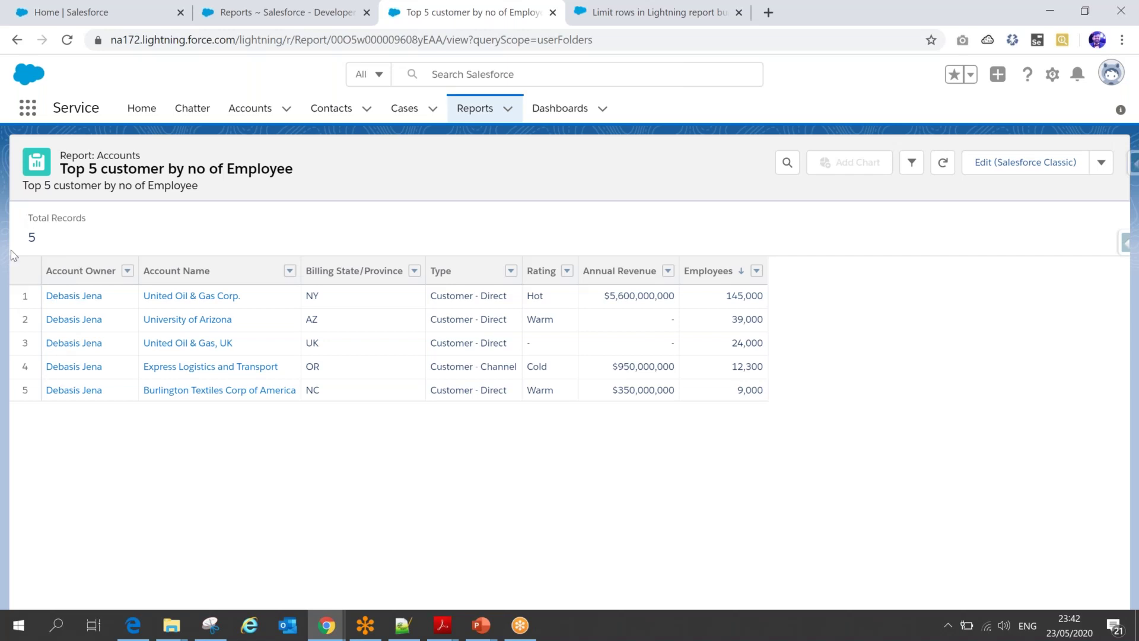
# - Switch to the PowerPoint slide show and mark the column sorting, filter, summarizing and bucket field abilities on the "Tabular Report Format" slide
pyautogui.click(481, 627)
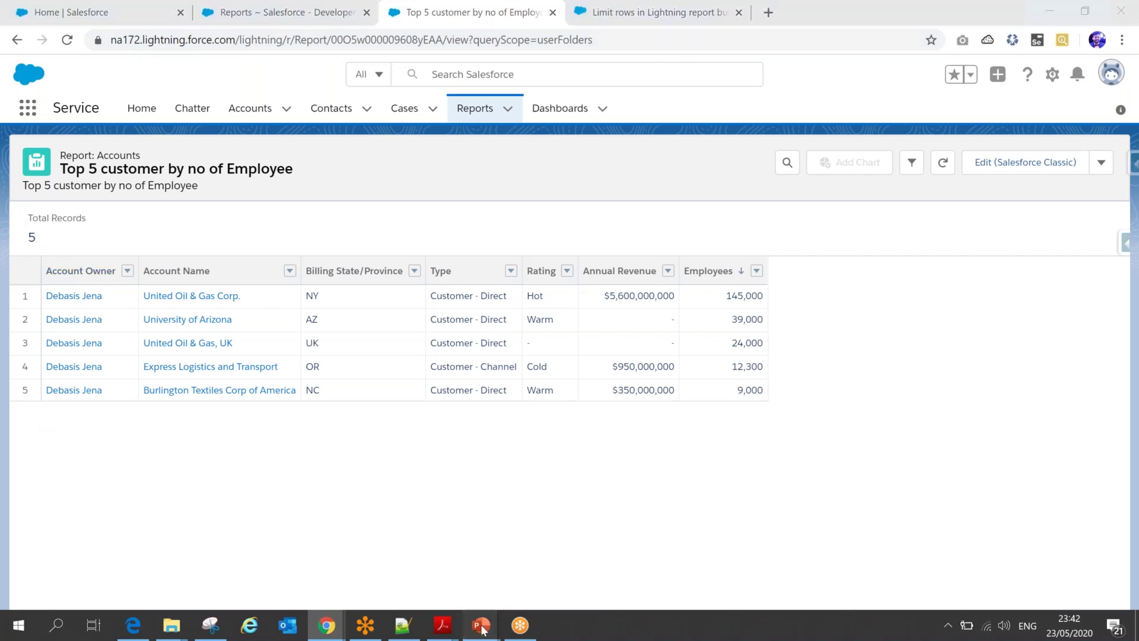
pyautogui.click(566, 555)
pyautogui.press('Left')
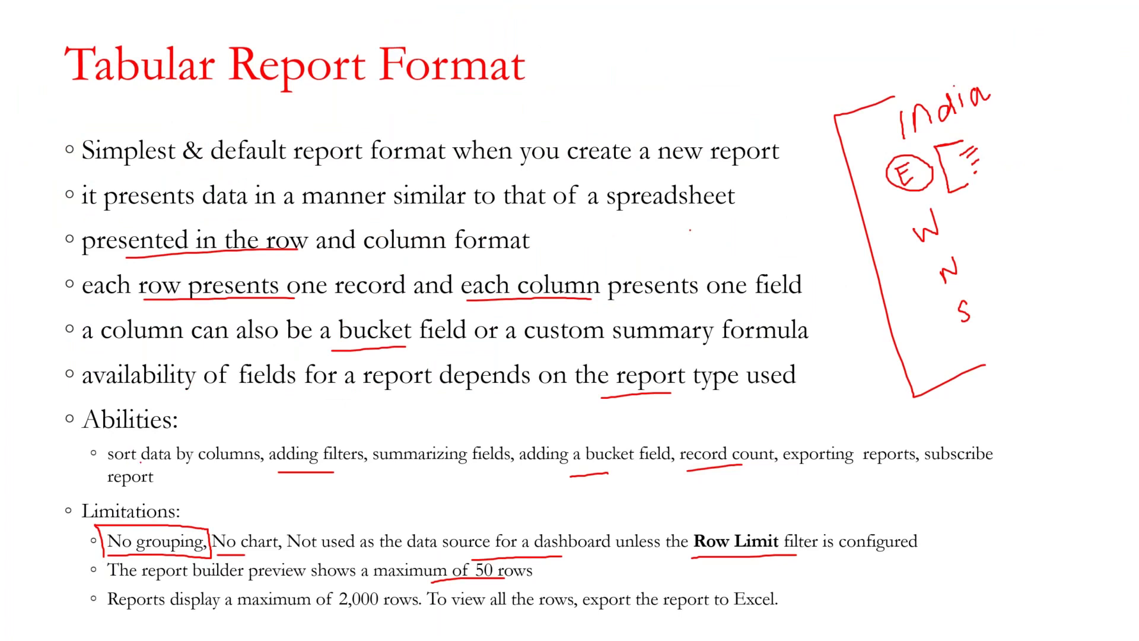
pyautogui.moveTo(181, 471); pyautogui.dragTo(233, 467)
pyautogui.moveTo(566, 483)
pyautogui.mouseDown()
pyautogui.moveTo(652, 476)
pyautogui.moveTo(611, 423)
pyautogui.mouseUp()
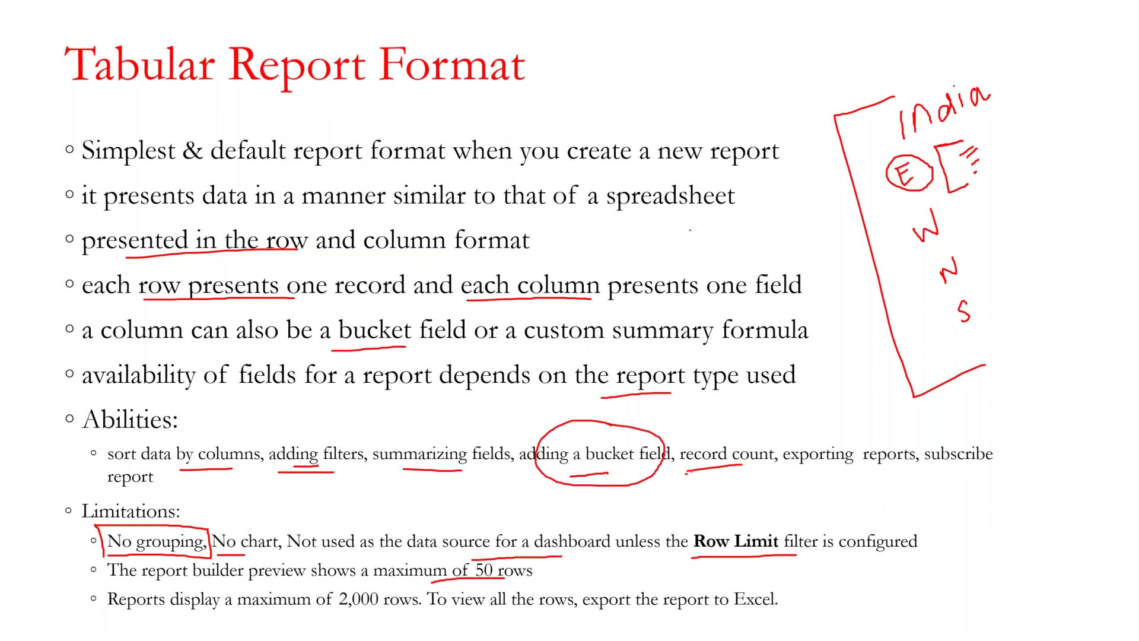
# - Switch back to Chrome, review the report's filters and refresh the report
pyautogui.hotkey('alt', 'Tab')
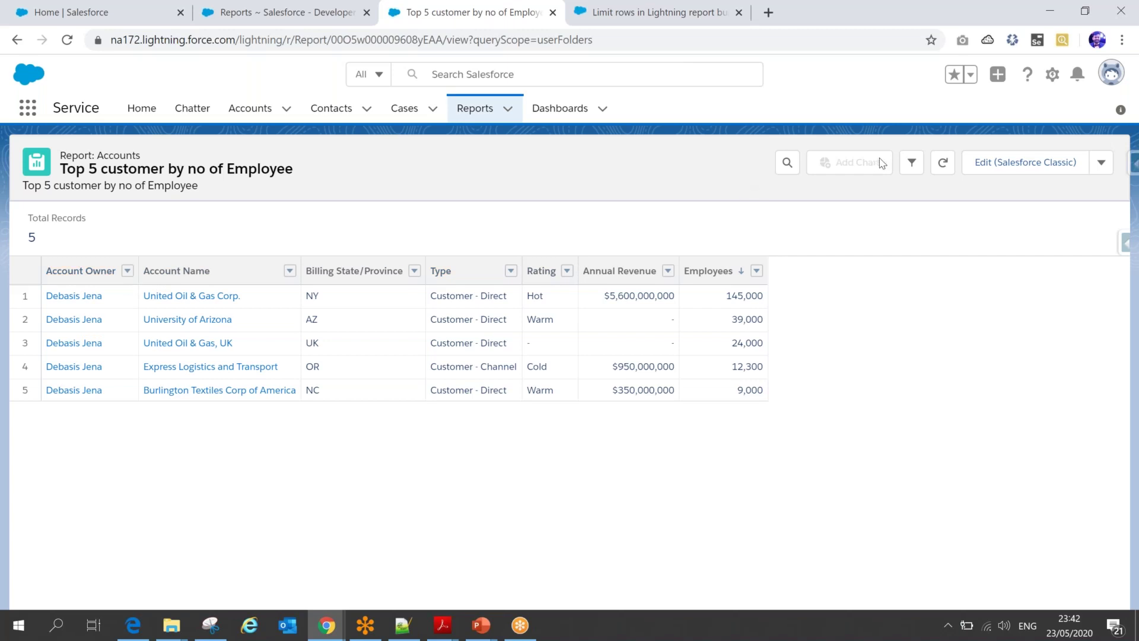
pyautogui.click(912, 162)
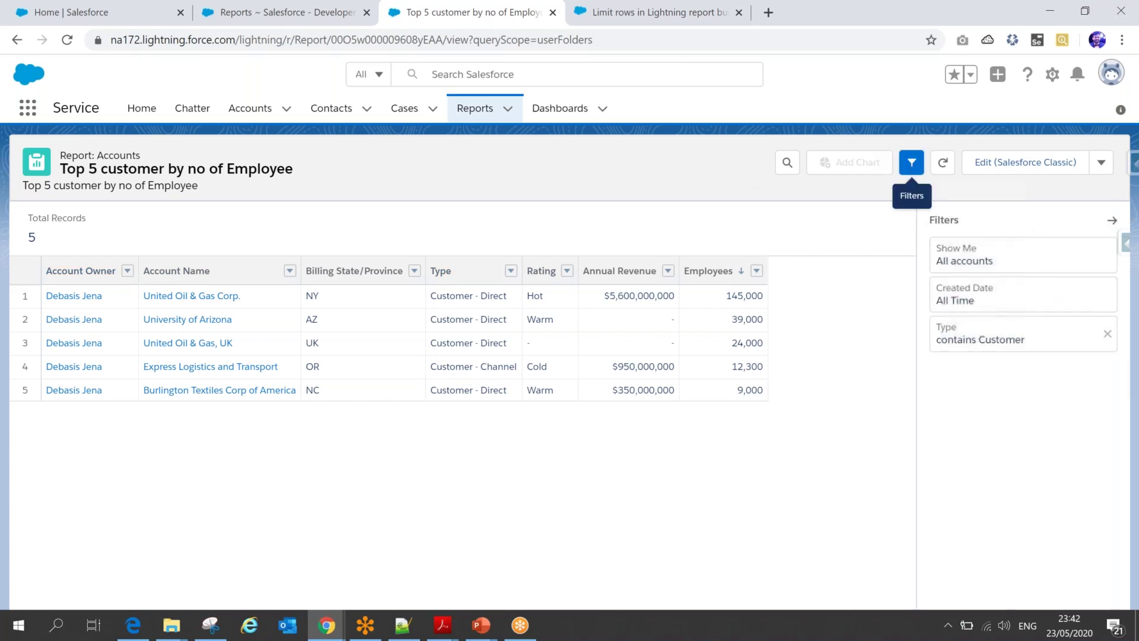
pyautogui.click(1113, 219)
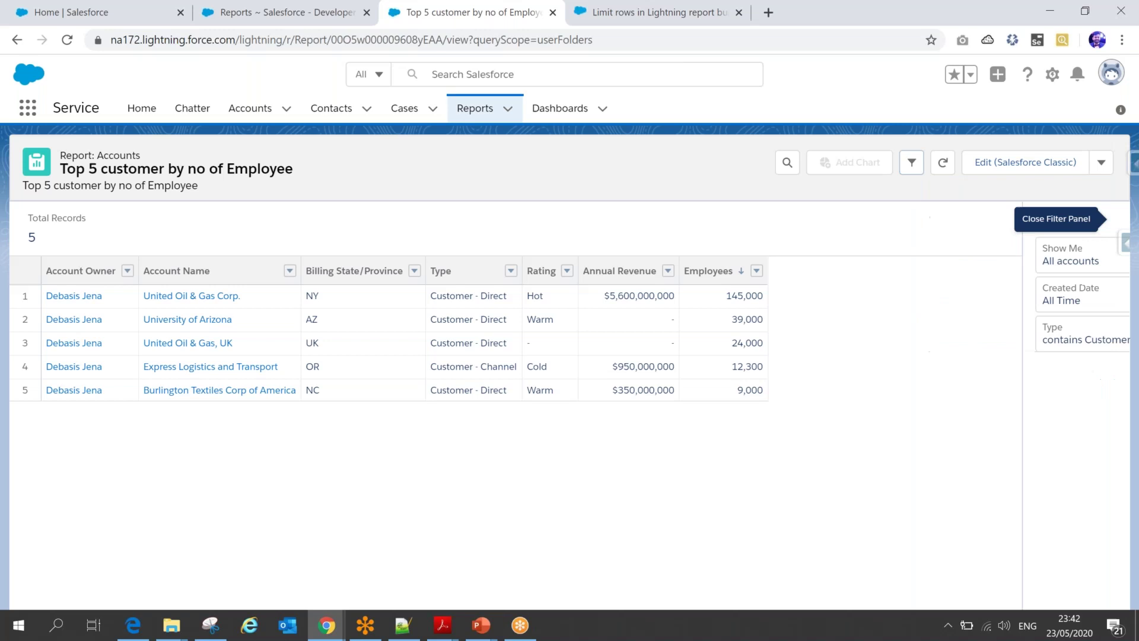
pyautogui.click(944, 163)
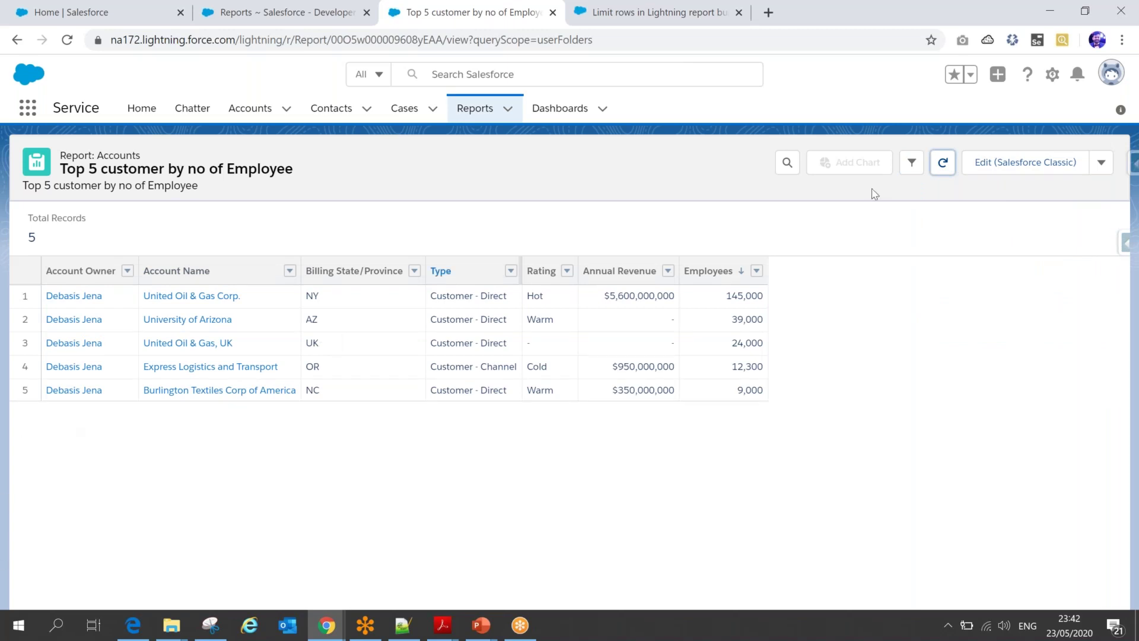
pyautogui.click(944, 163)
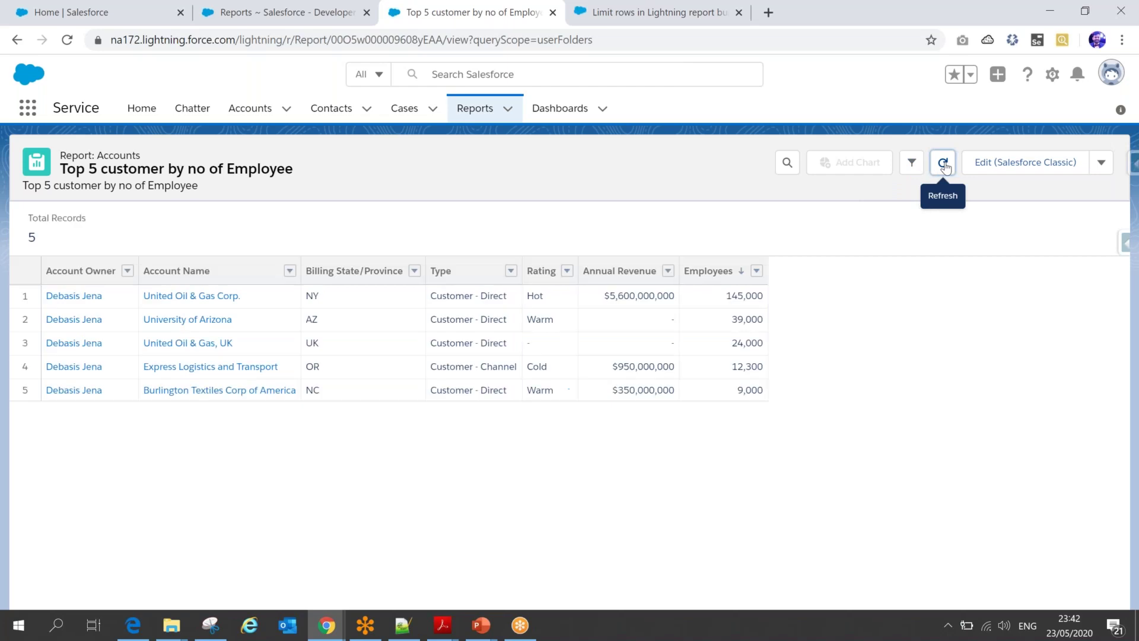
# - Open the report's export options and compare the file formats offered for Formatted Report and Details Only
pyautogui.click(1100, 164)
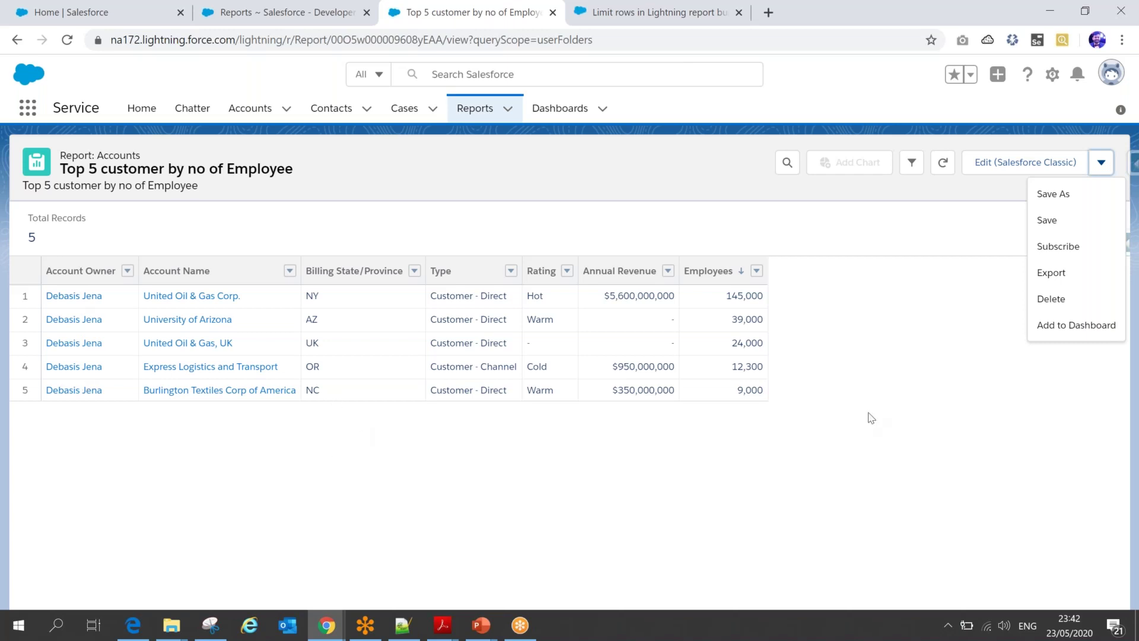
pyautogui.click(1059, 272)
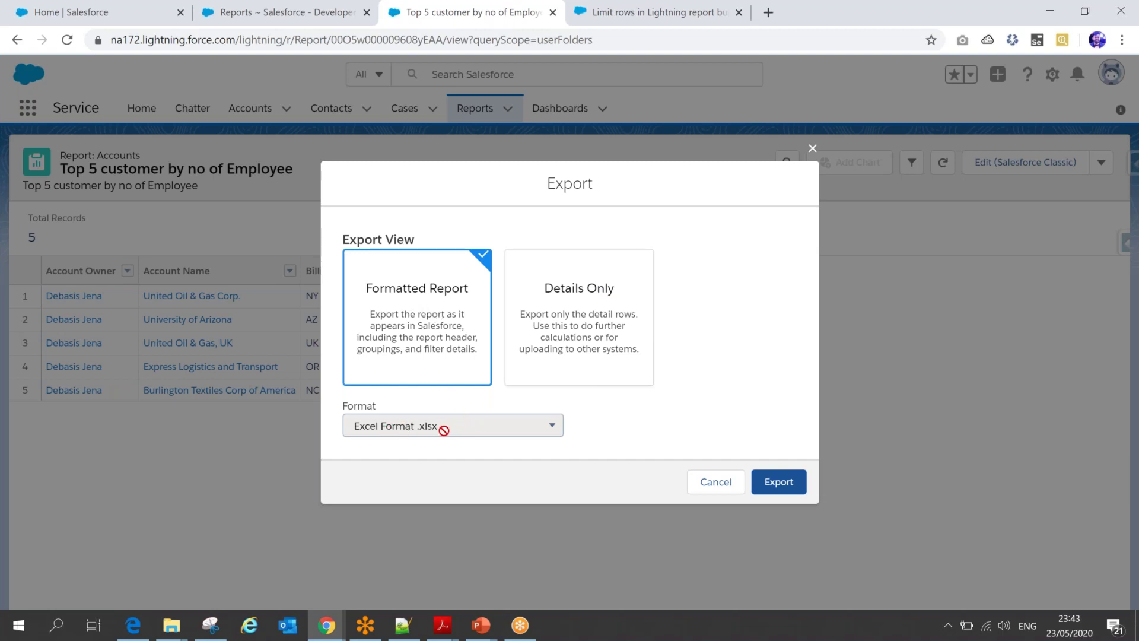
pyautogui.click(573, 325)
pyautogui.click(462, 427)
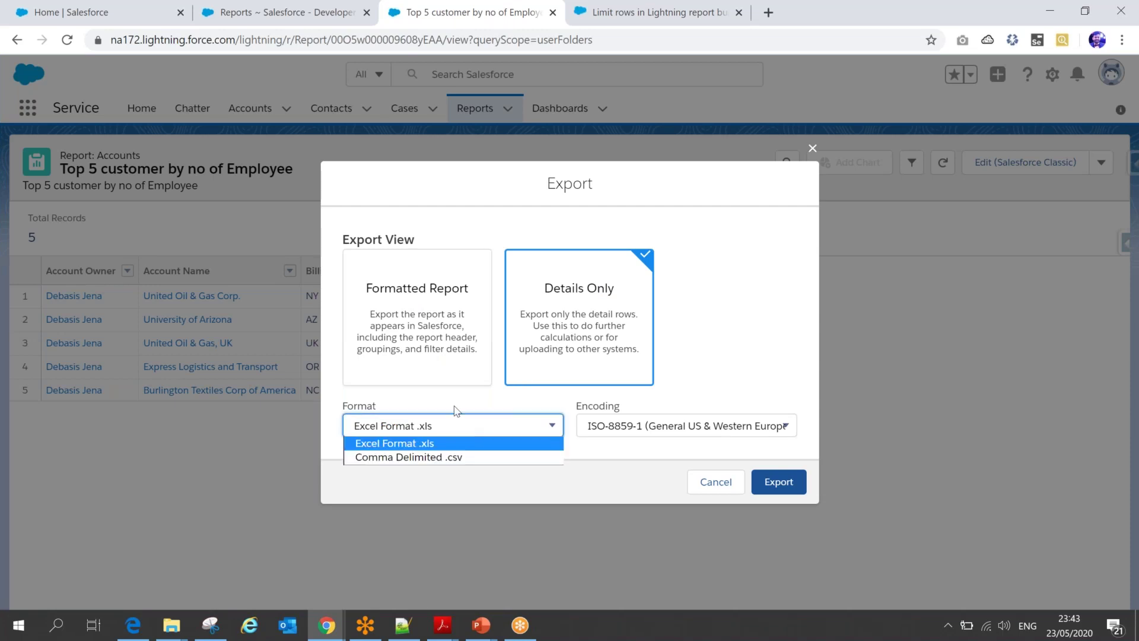
pyautogui.click(425, 331)
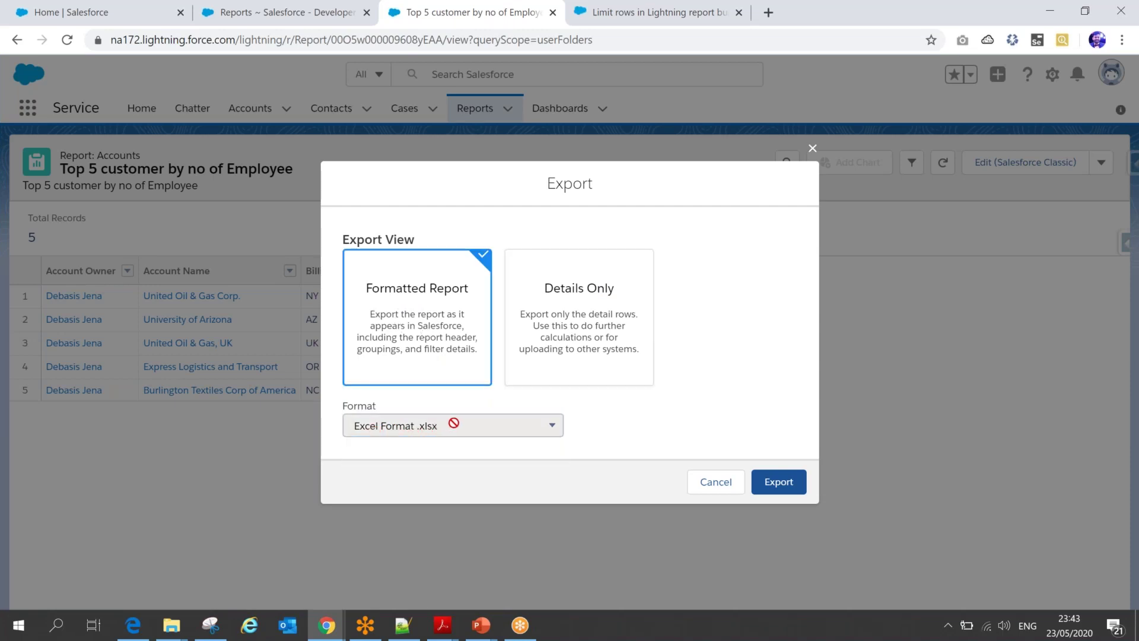
pyautogui.click(542, 353)
pyautogui.click(518, 428)
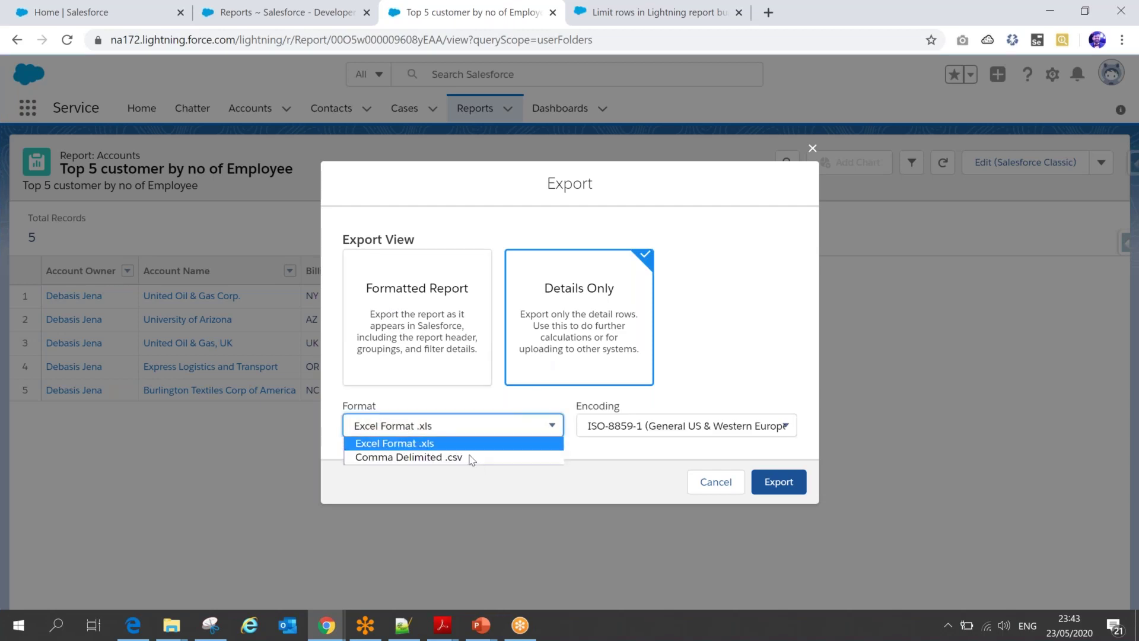
# - Export the report as a Formatted Report in Excel Format .xlsx and open the downloaded file in Excel
pyautogui.click(433, 358)
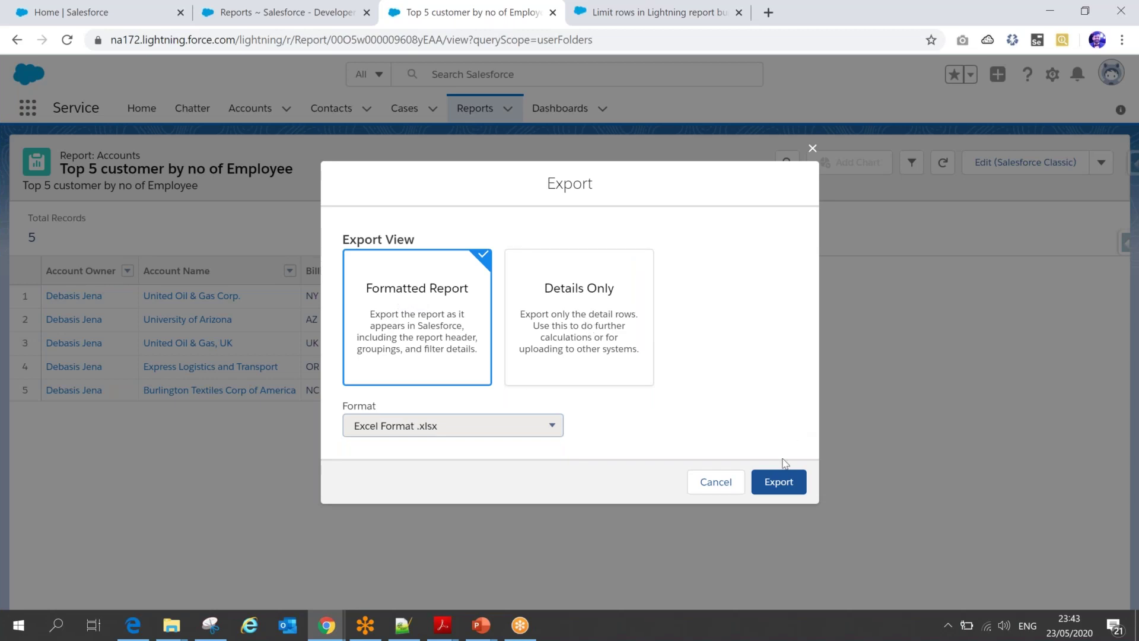
pyautogui.click(779, 484)
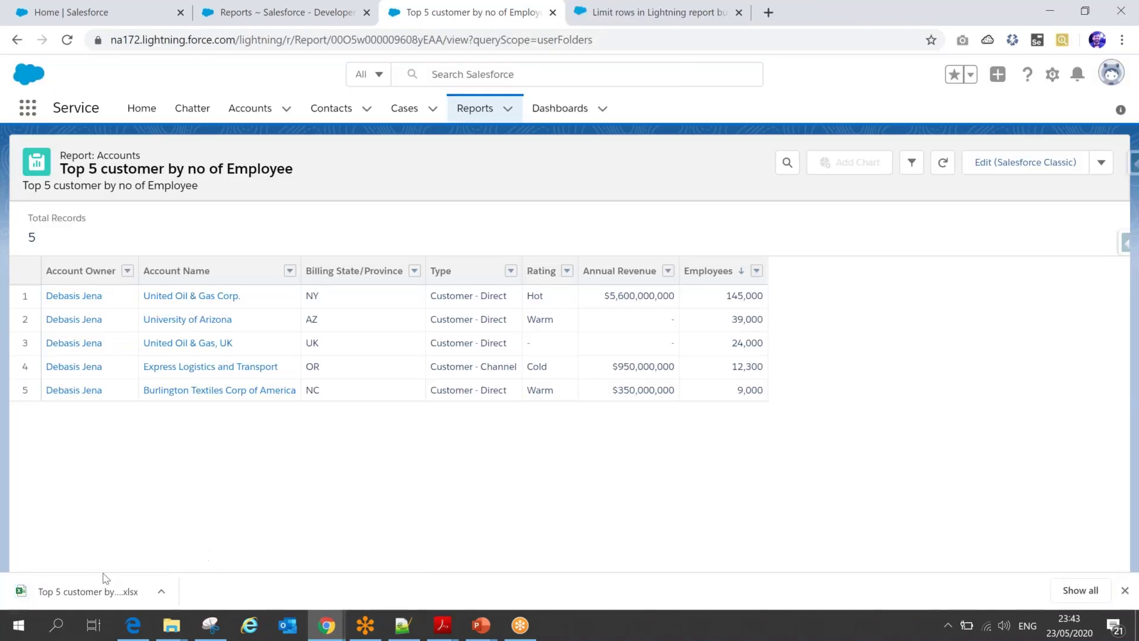
pyautogui.click(92, 588)
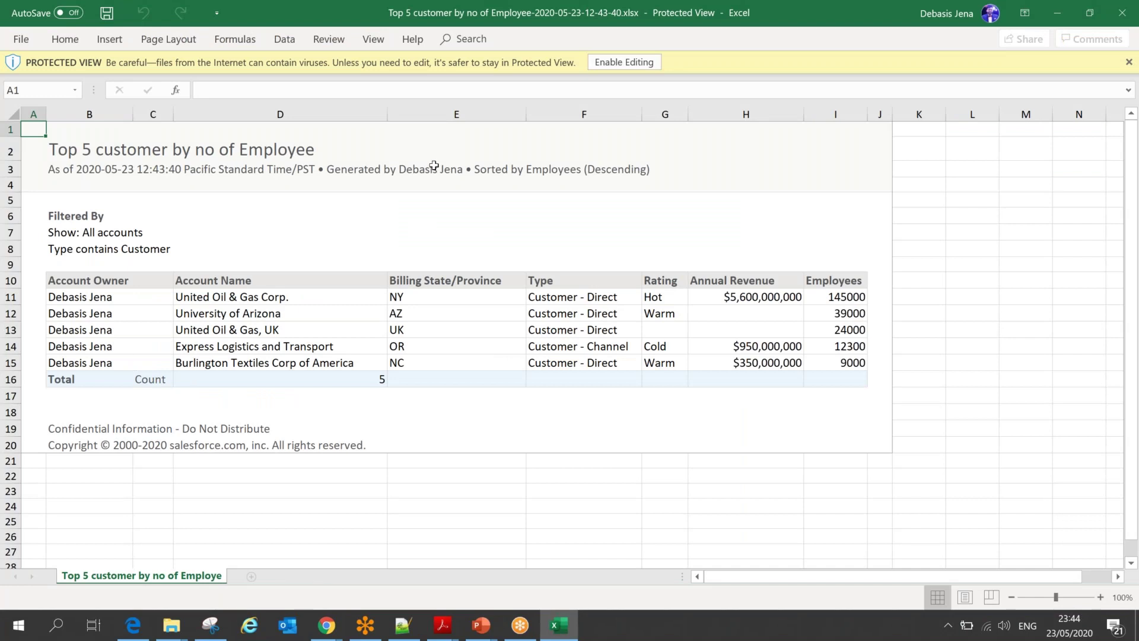
# - Switch to Chrome, export the report as Details Only in Excel Format .xls and open the downloaded file in Excel
pyautogui.click(317, 314)
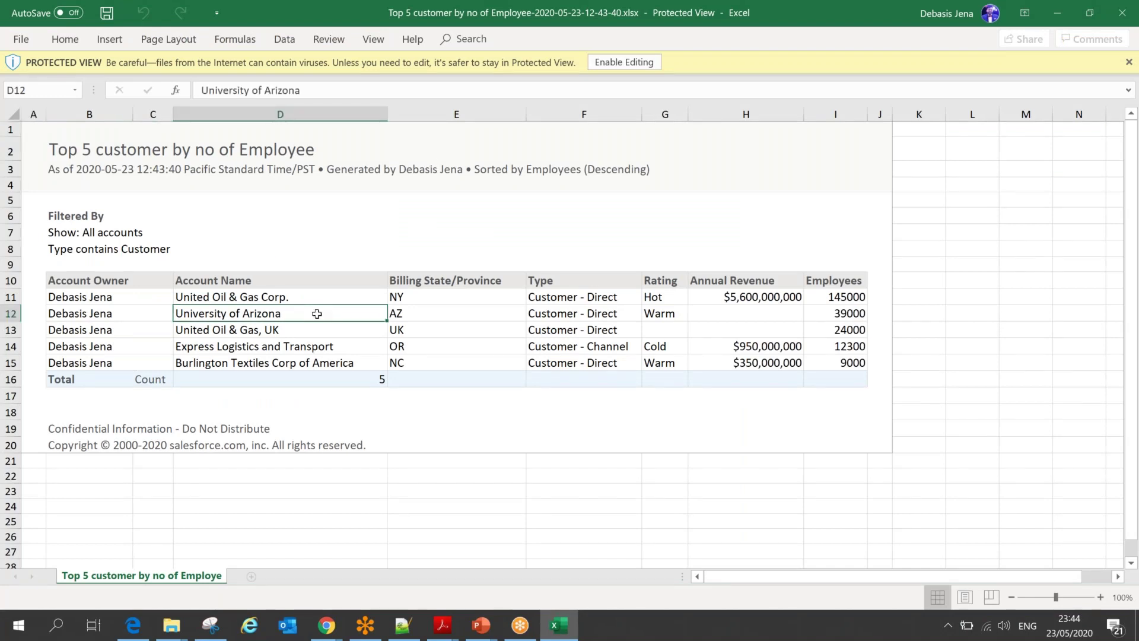
pyautogui.hotkey('alt', 'Tab')
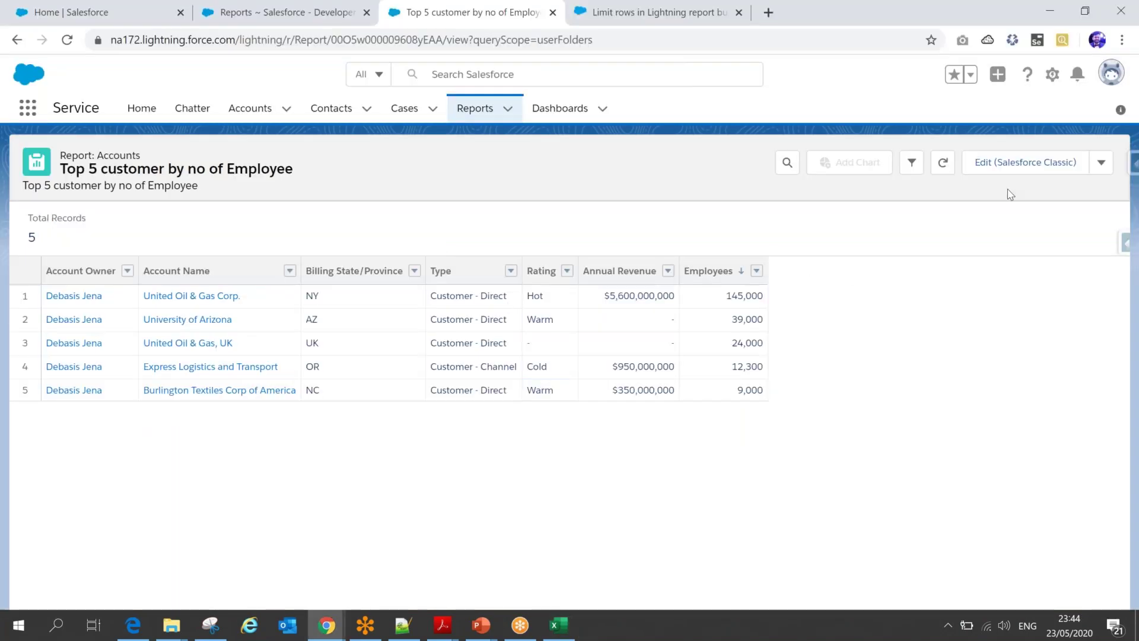
pyautogui.click(1101, 162)
pyautogui.click(1056, 276)
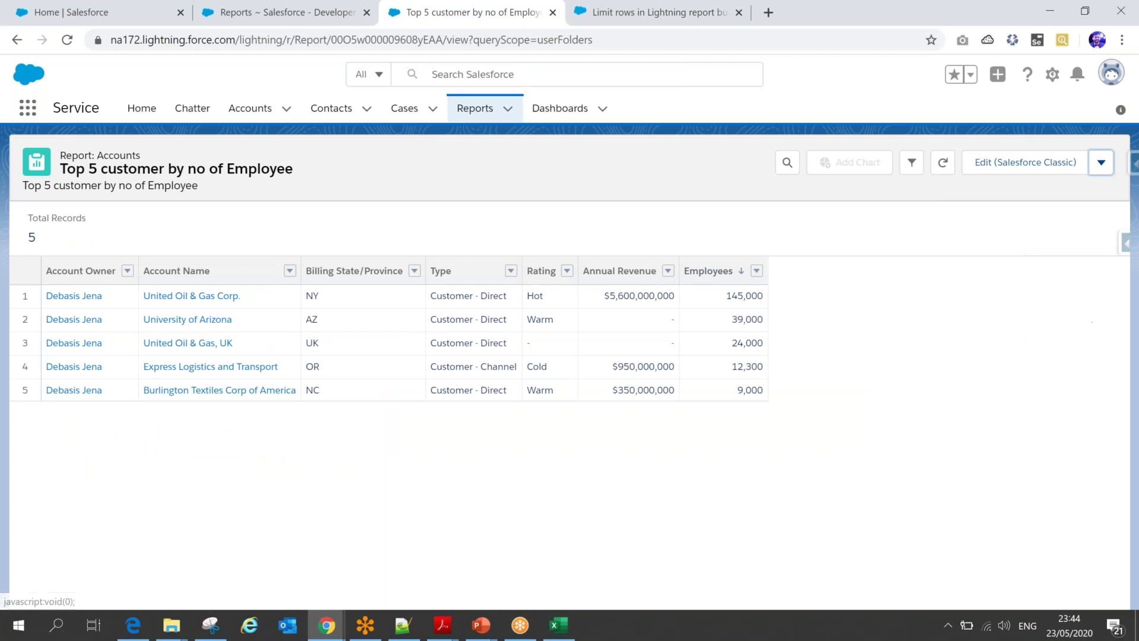
pyautogui.click(547, 368)
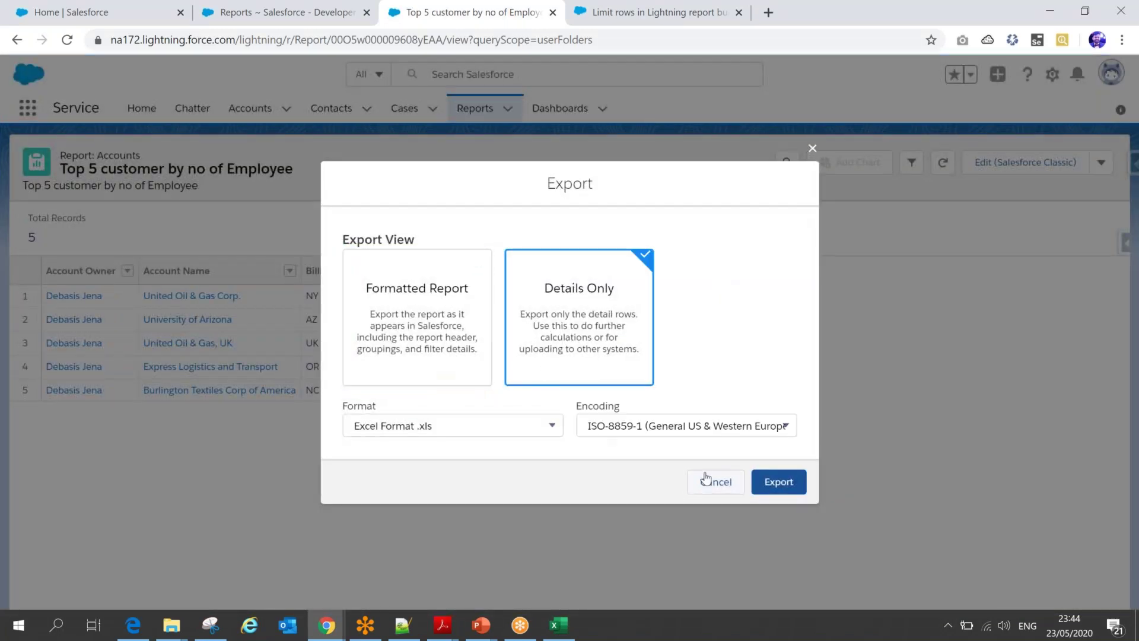
pyautogui.click(778, 482)
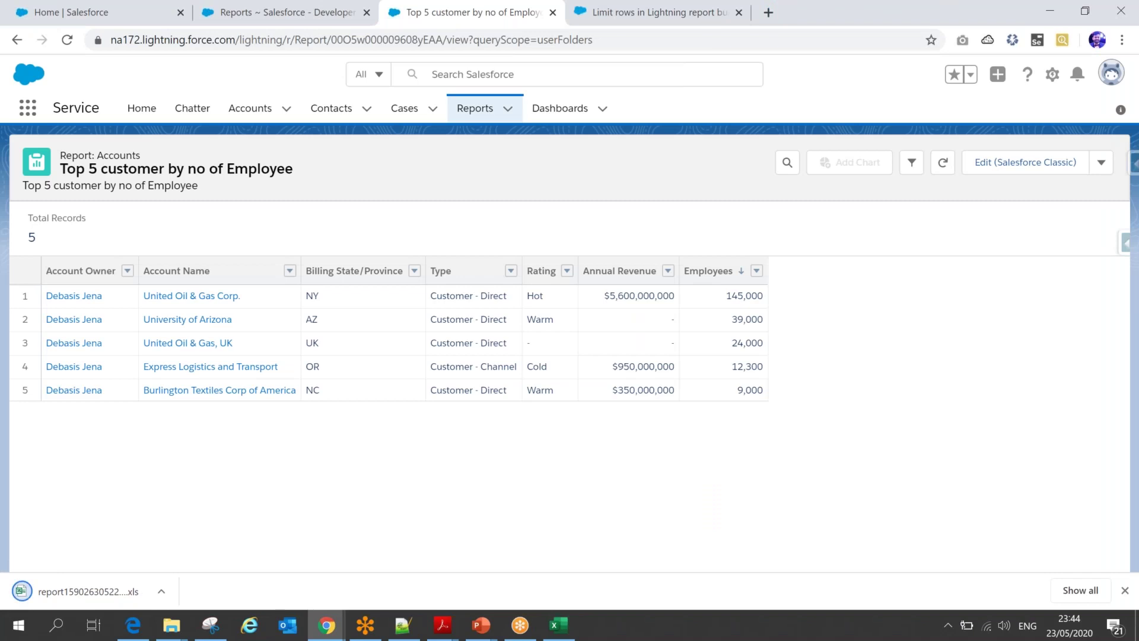
pyautogui.click(111, 591)
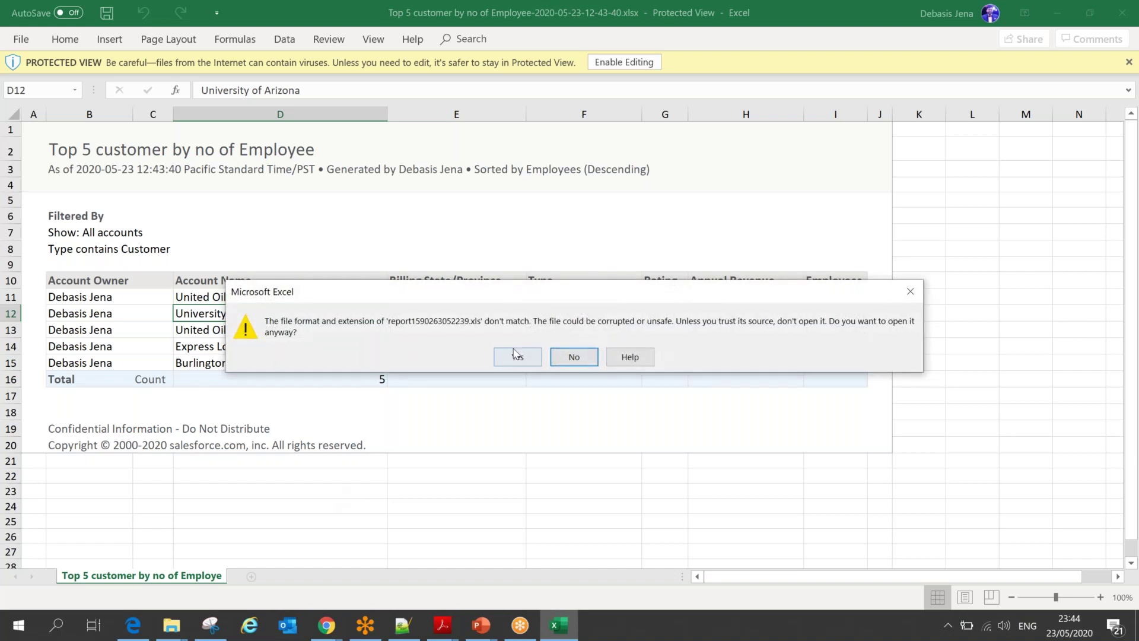
pyautogui.click(517, 358)
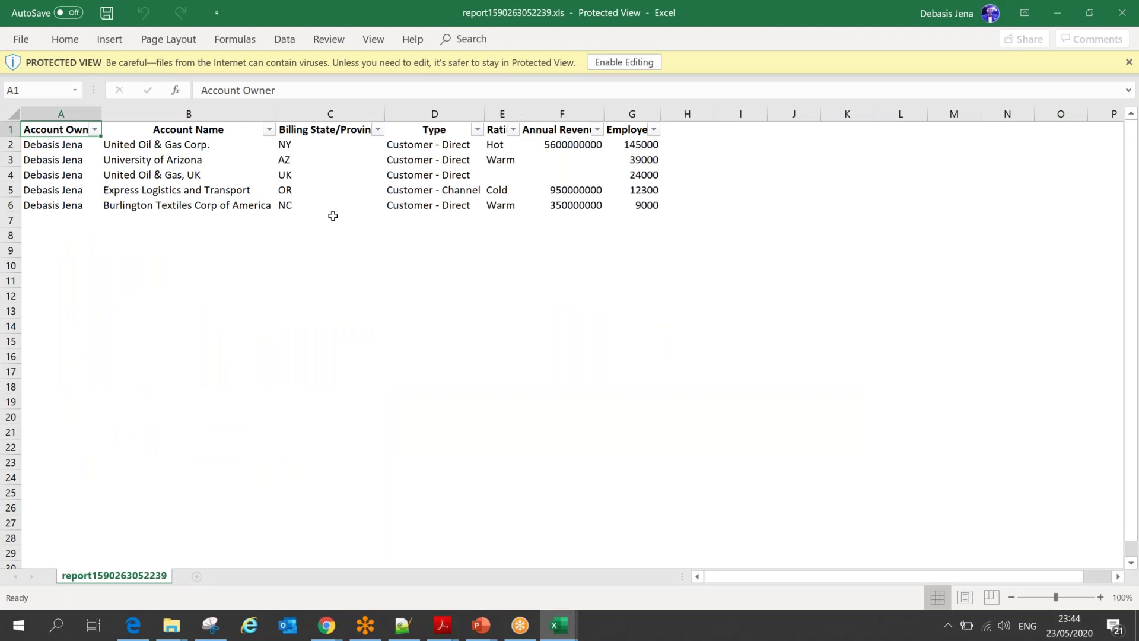
# - Compare the Details Only export with the formatted export in Excel, then return to the report in Chrome
pyautogui.hotkey('alt', 'Tab')
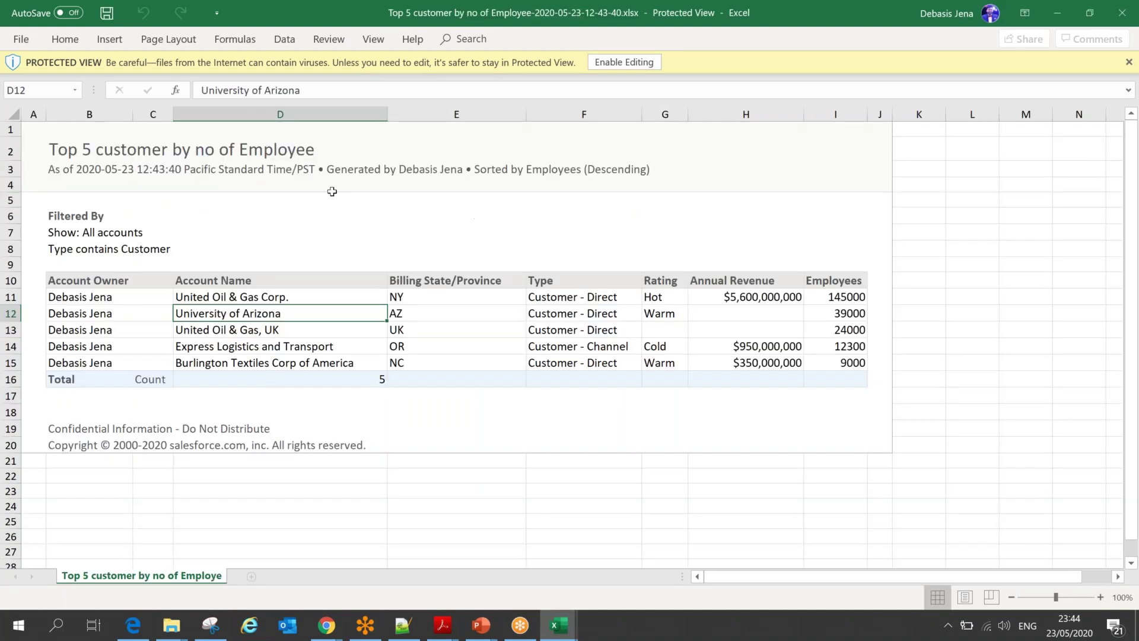
pyautogui.hotkey('alt', 'Tab')
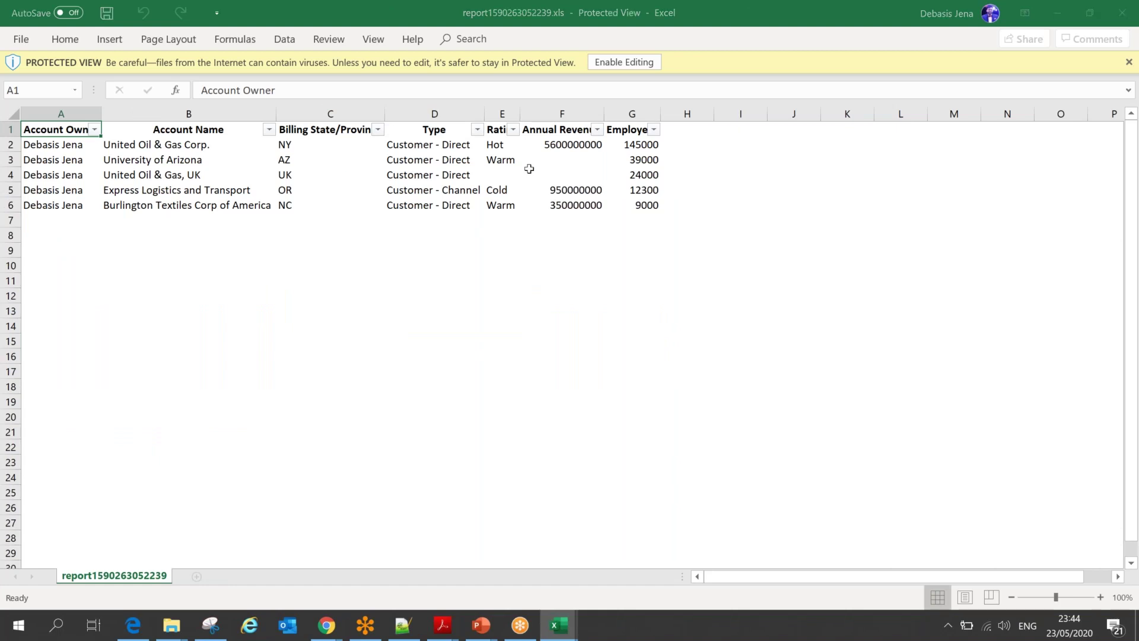
pyautogui.hotkey('alt', 'Tab')
pyautogui.hotkey('alt', 'Tab')
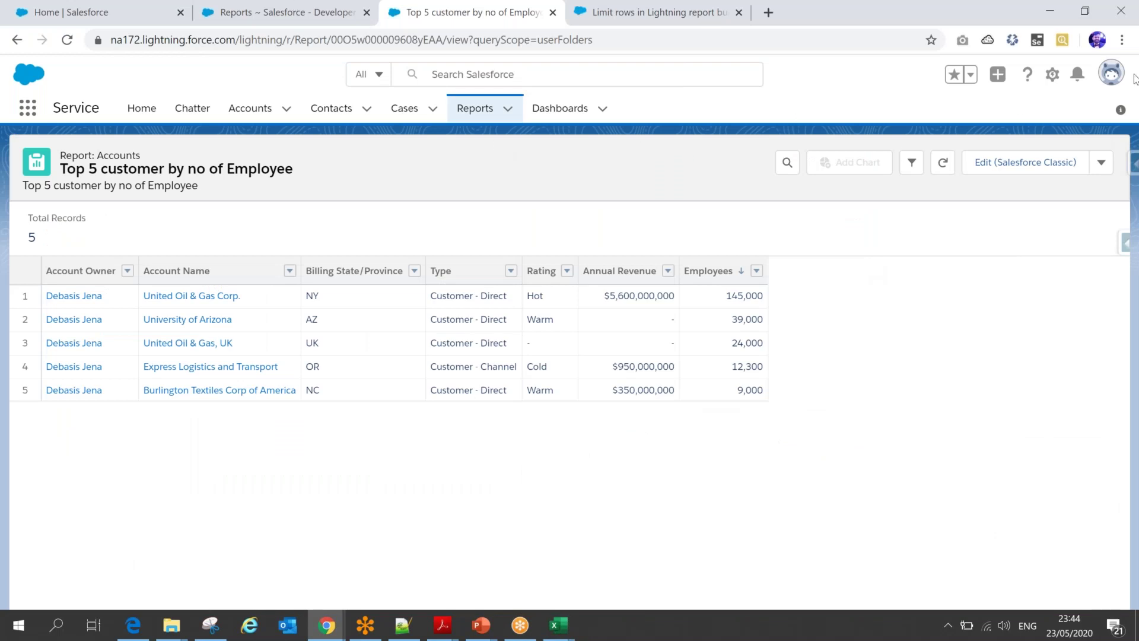
# - Switch to Salesforce Classic and open Reports by searching the list of all tabs for "report"
pyautogui.click(1107, 76)
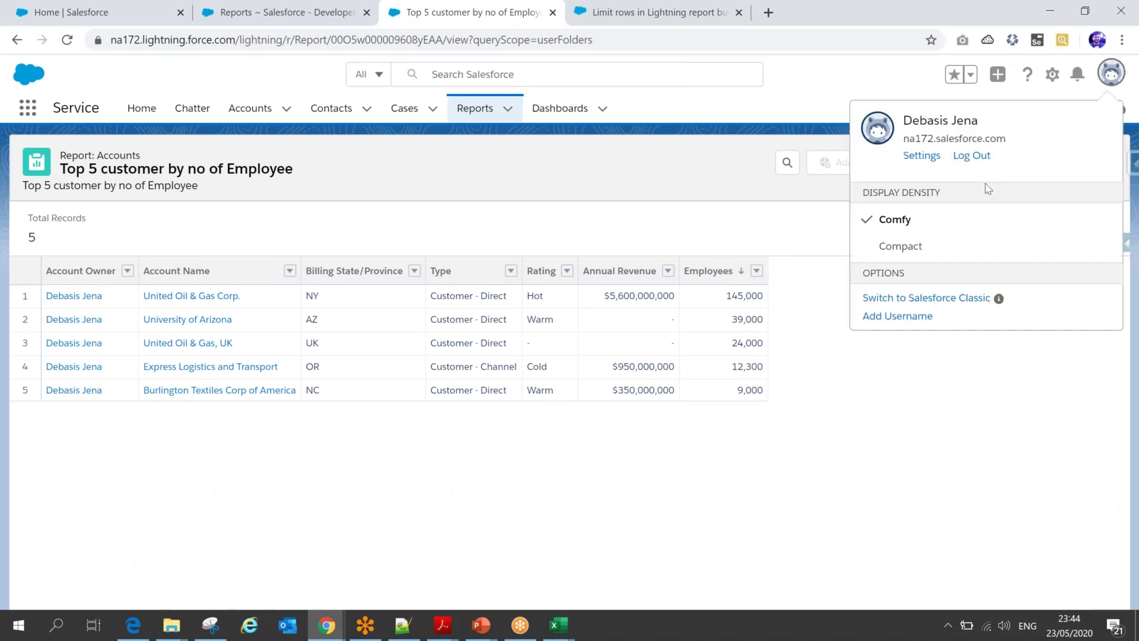
pyautogui.click(926, 532)
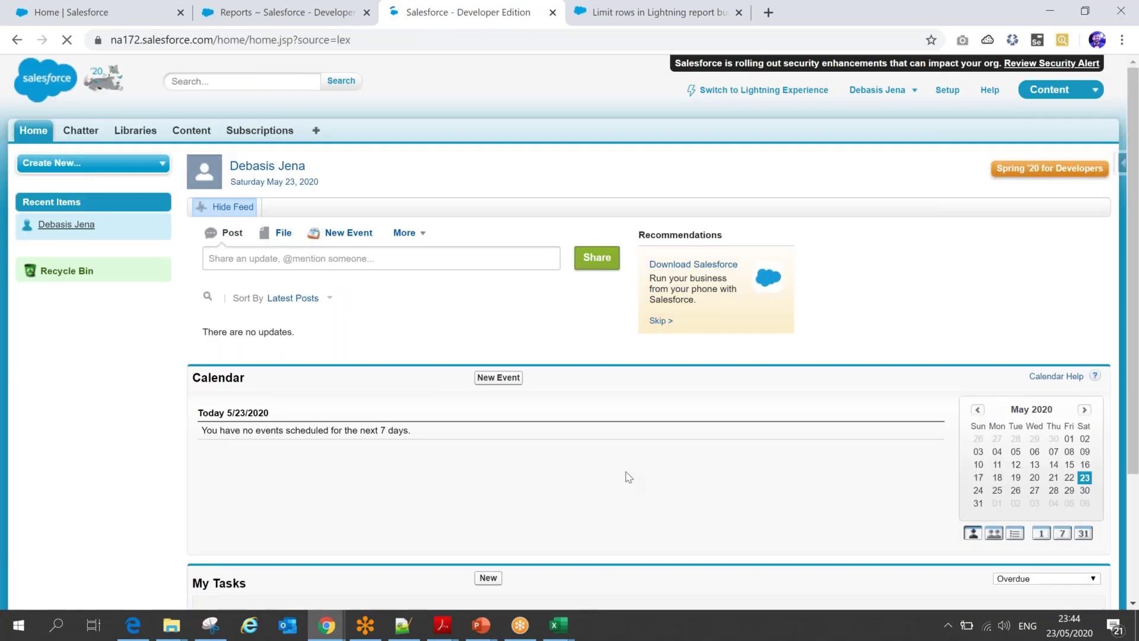
pyautogui.click(315, 133)
pyautogui.hotkey('ctrl', 'f')
pyautogui.write('report')
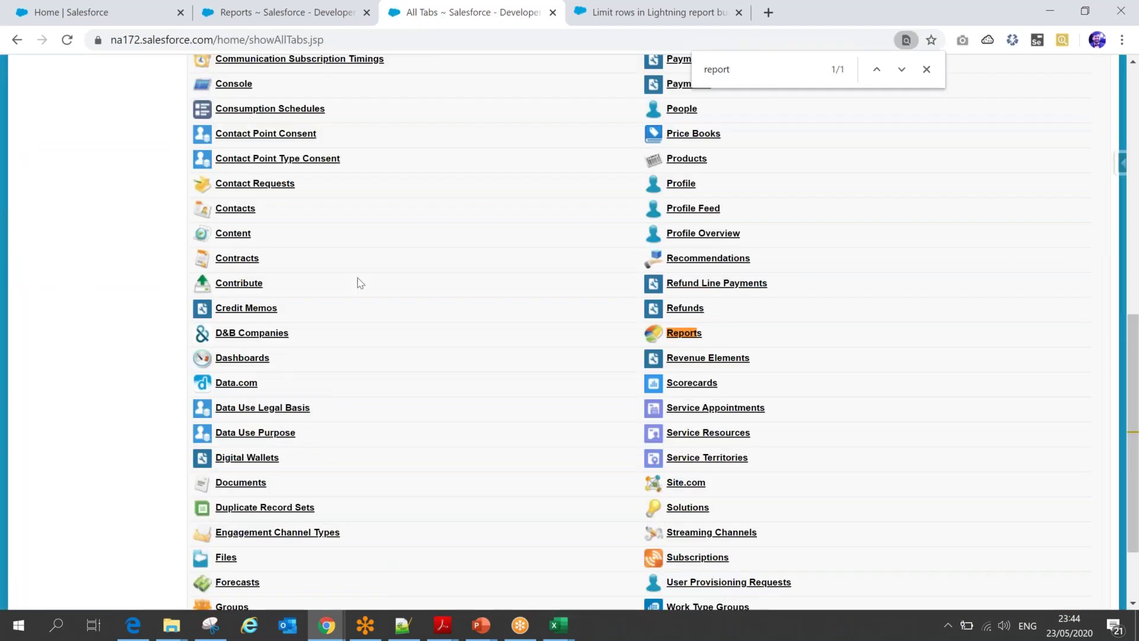
pyautogui.click(682, 334)
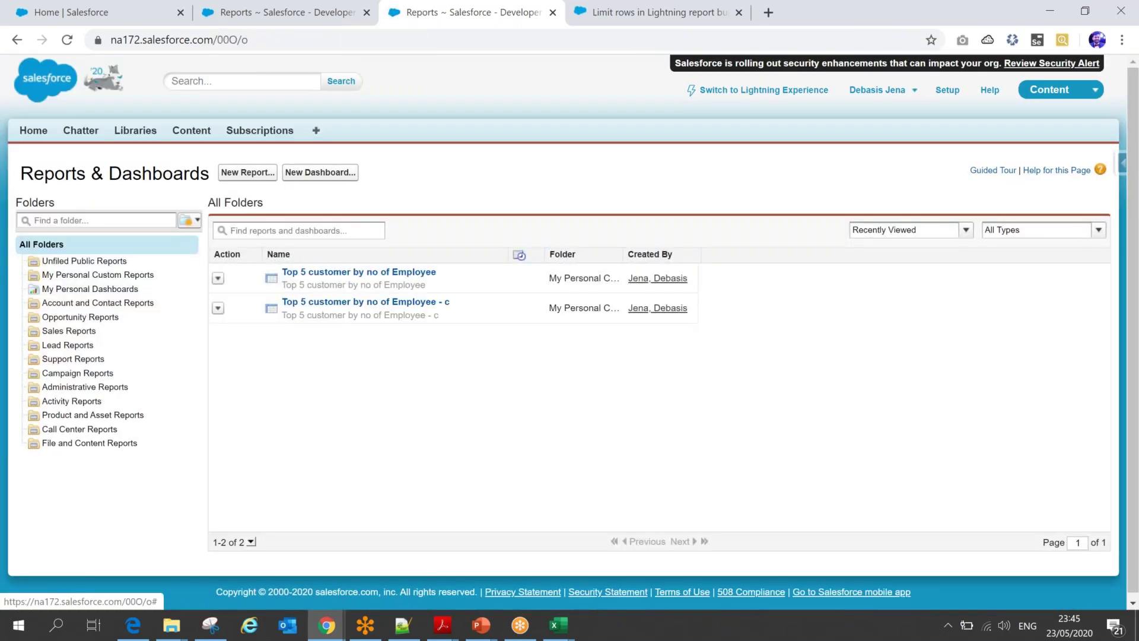
# - Export the details of "Top 5 customer by no of Employee - c" in Excel Format .xls and open the downloaded file in Excel
pyautogui.click(366, 301)
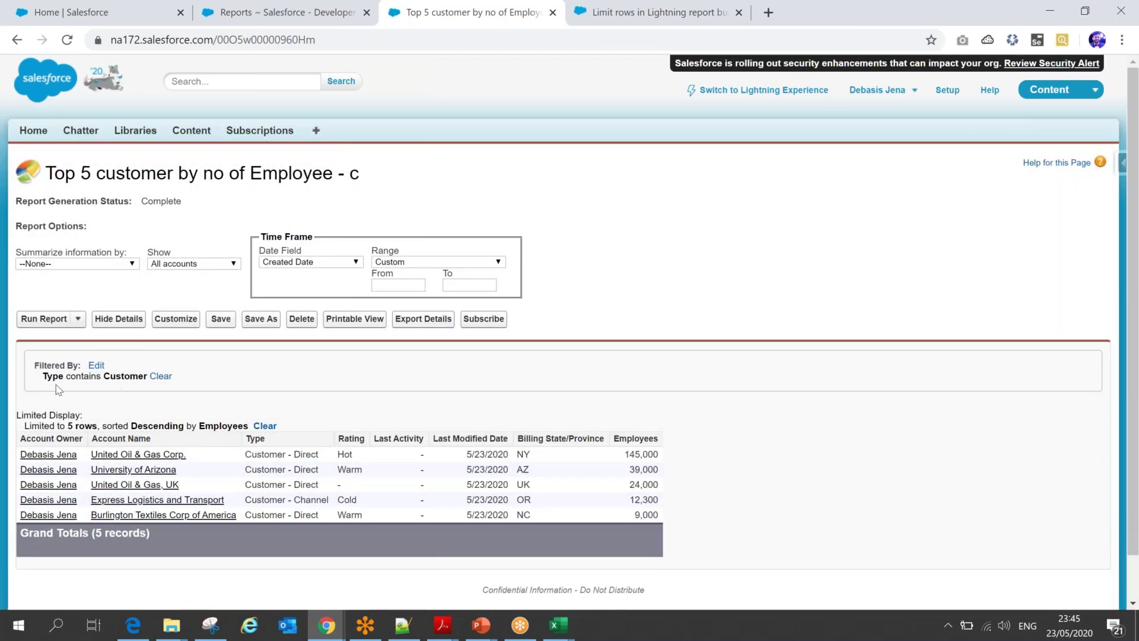
pyautogui.click(421, 321)
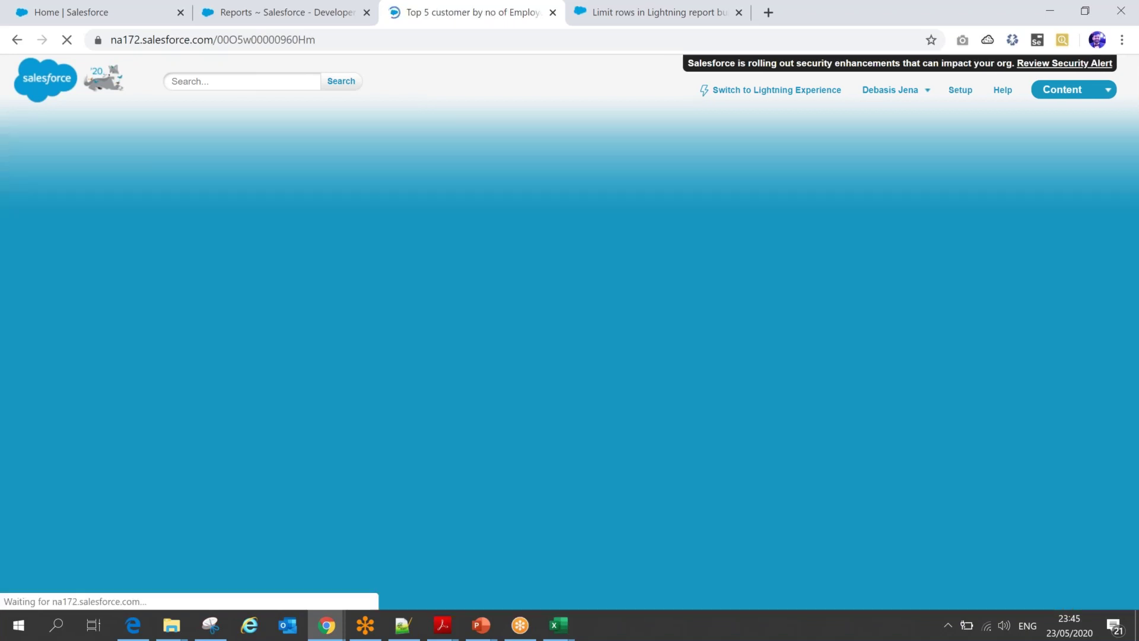
pyautogui.click(309, 270)
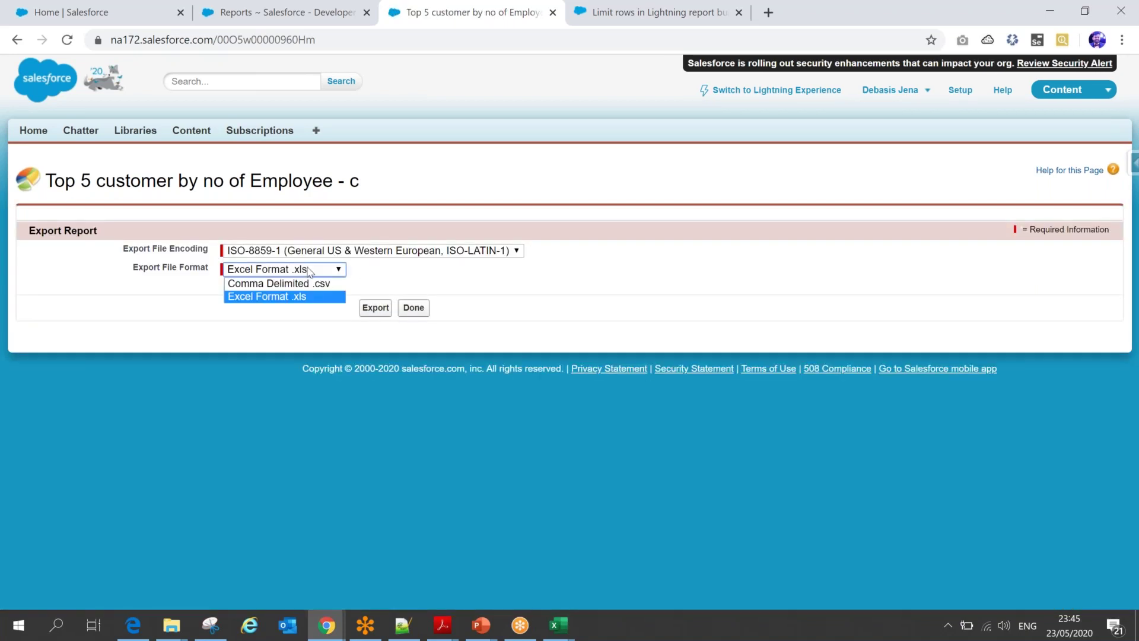
pyautogui.click(309, 270)
pyautogui.click(378, 308)
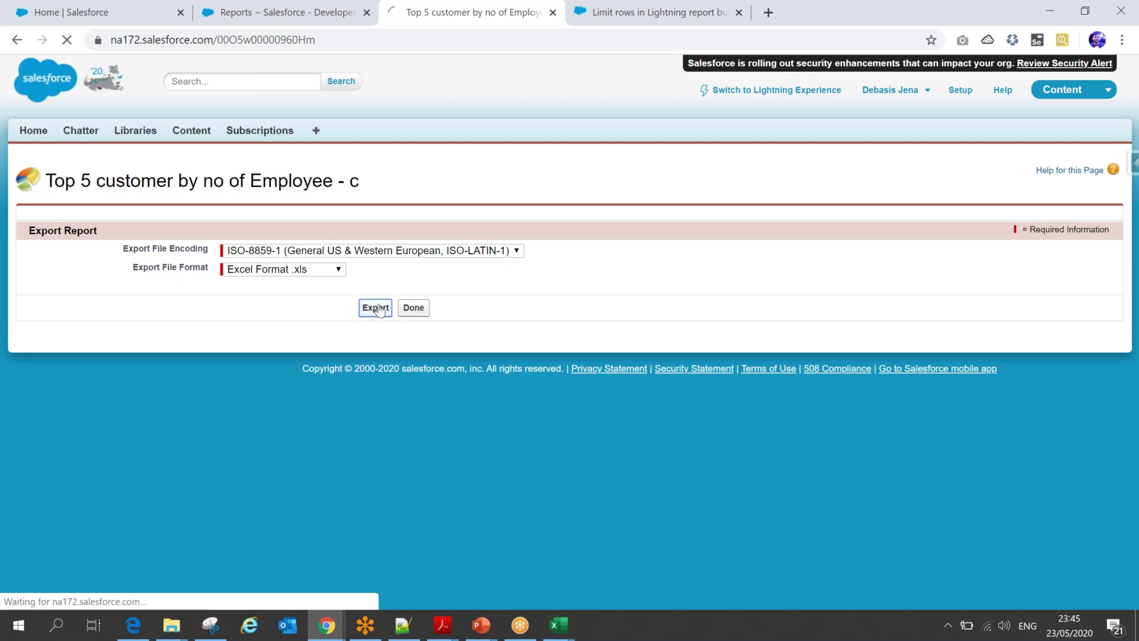
pyautogui.click(83, 591)
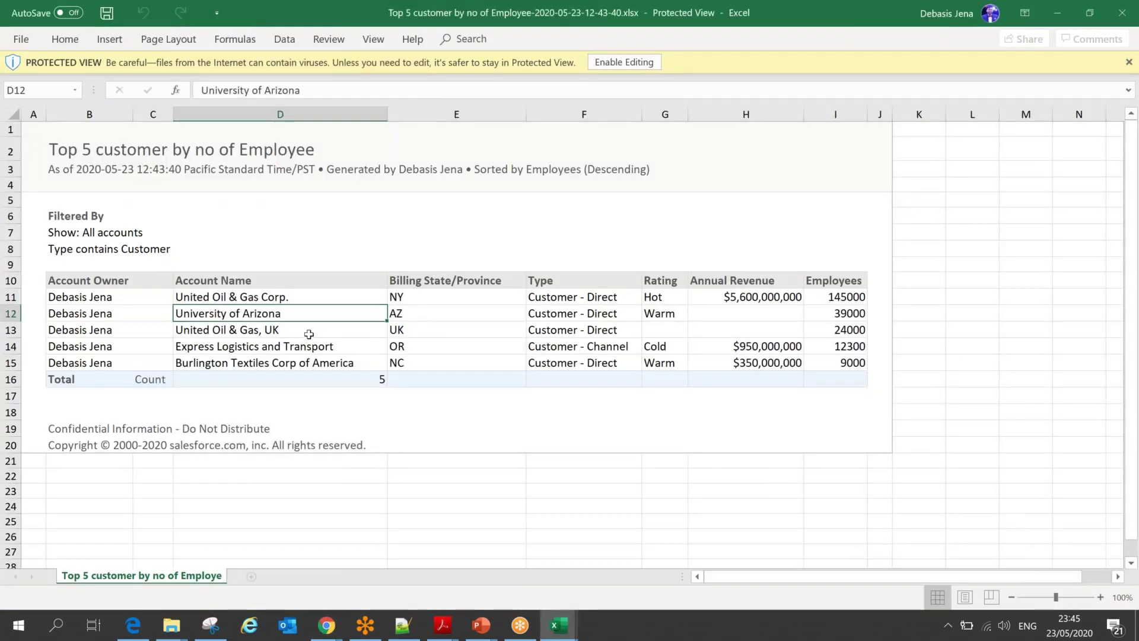
pyautogui.click(517, 357)
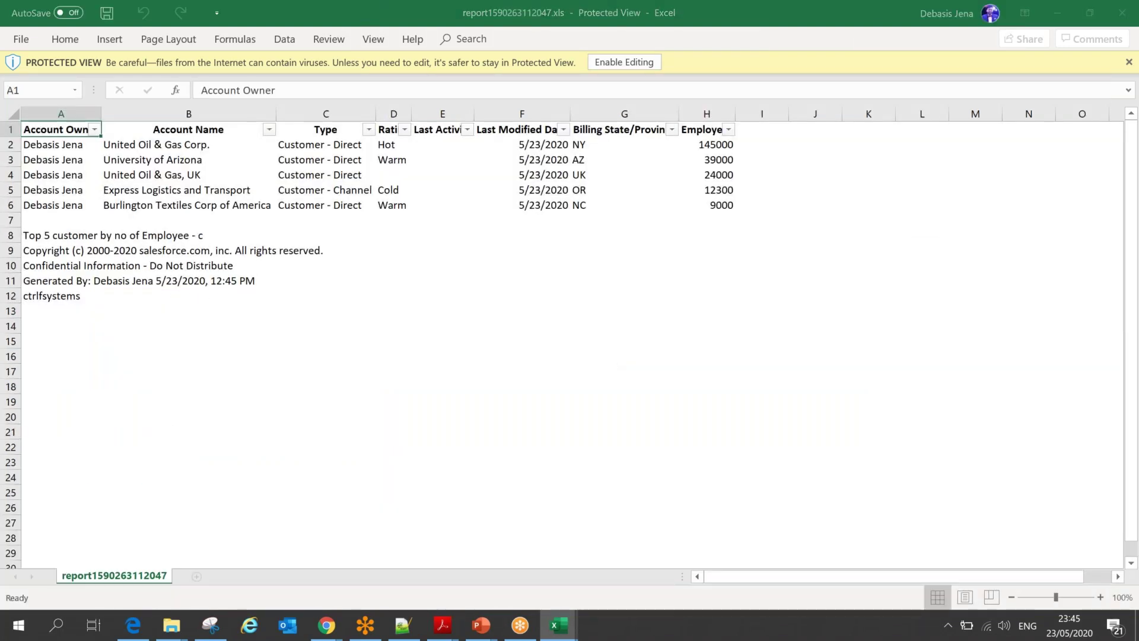
# - Return to Chrome, leave the export page and open the report for editing in Lightning Experience
pyautogui.hotkey('alt', 'Tab')
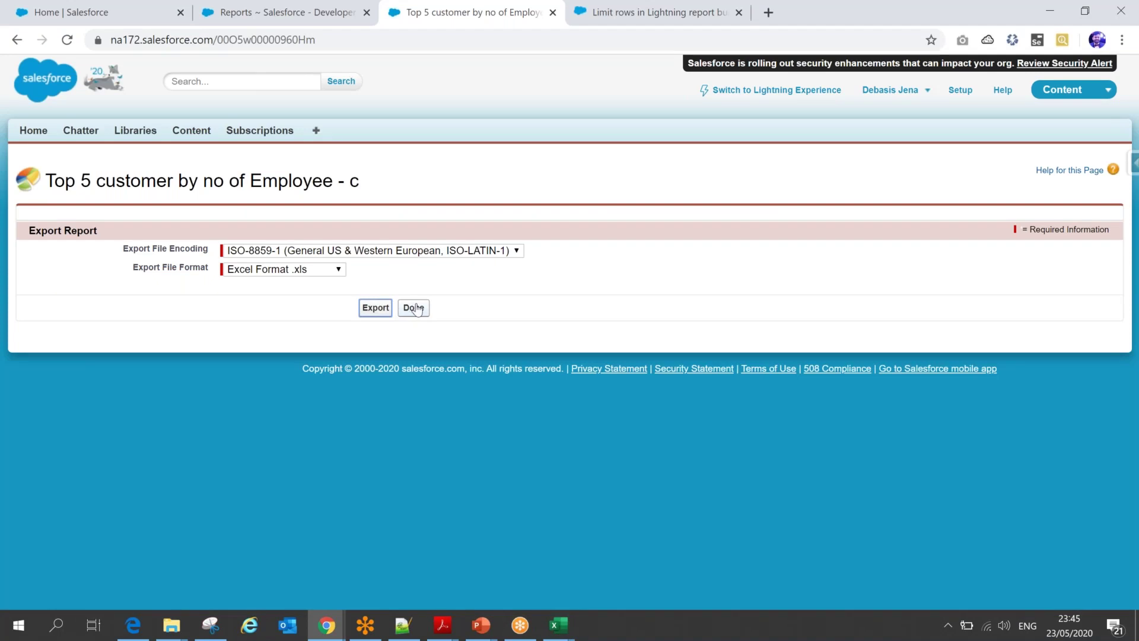
pyautogui.click(417, 309)
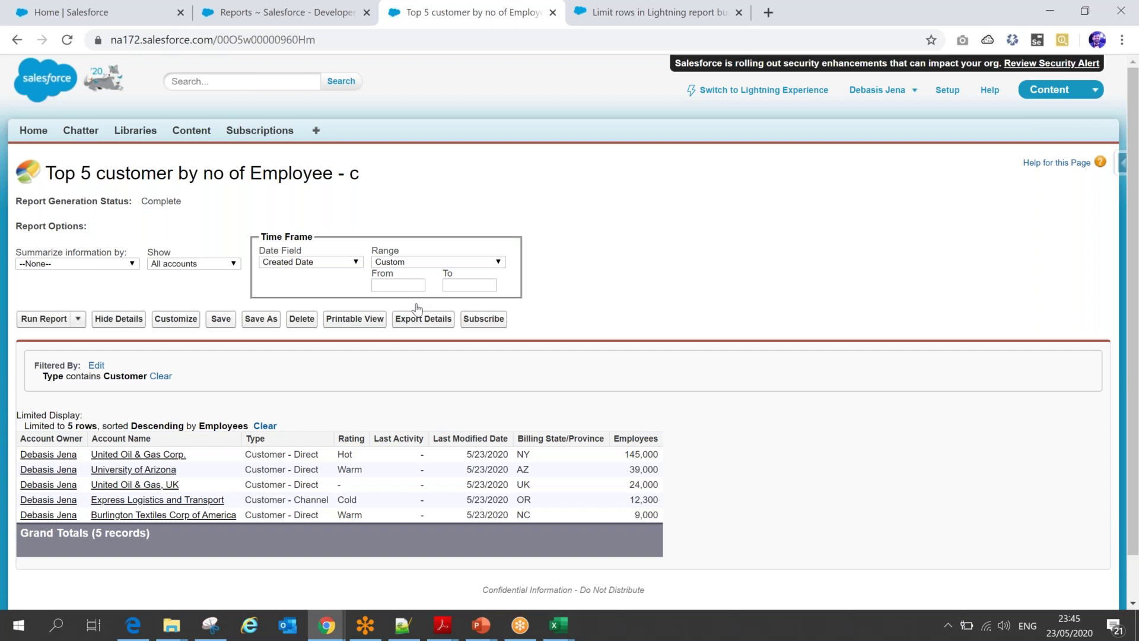
pyautogui.click(789, 90)
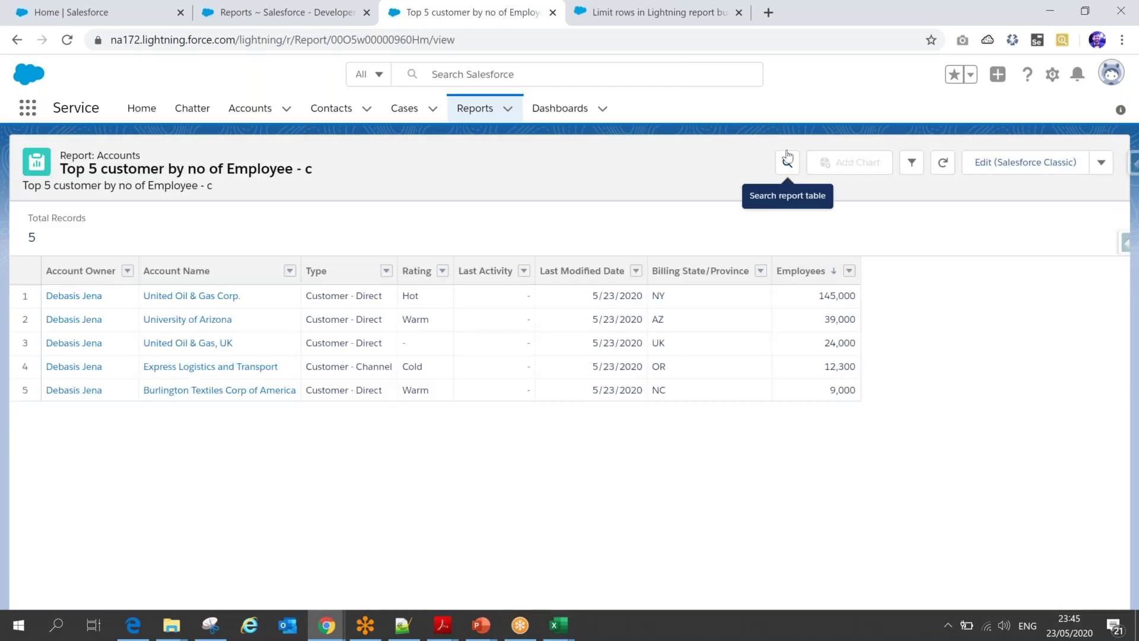
pyautogui.click(1004, 163)
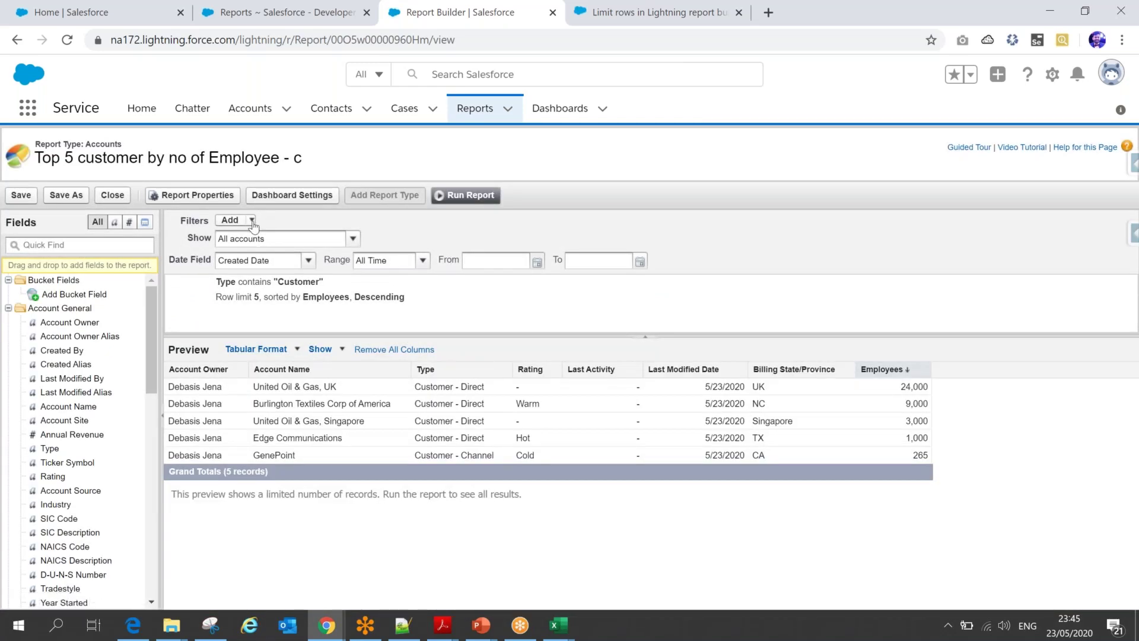
# - Add a field filter to the report with Rating not equal to a blank value
pyautogui.click(252, 221)
pyautogui.click(254, 240)
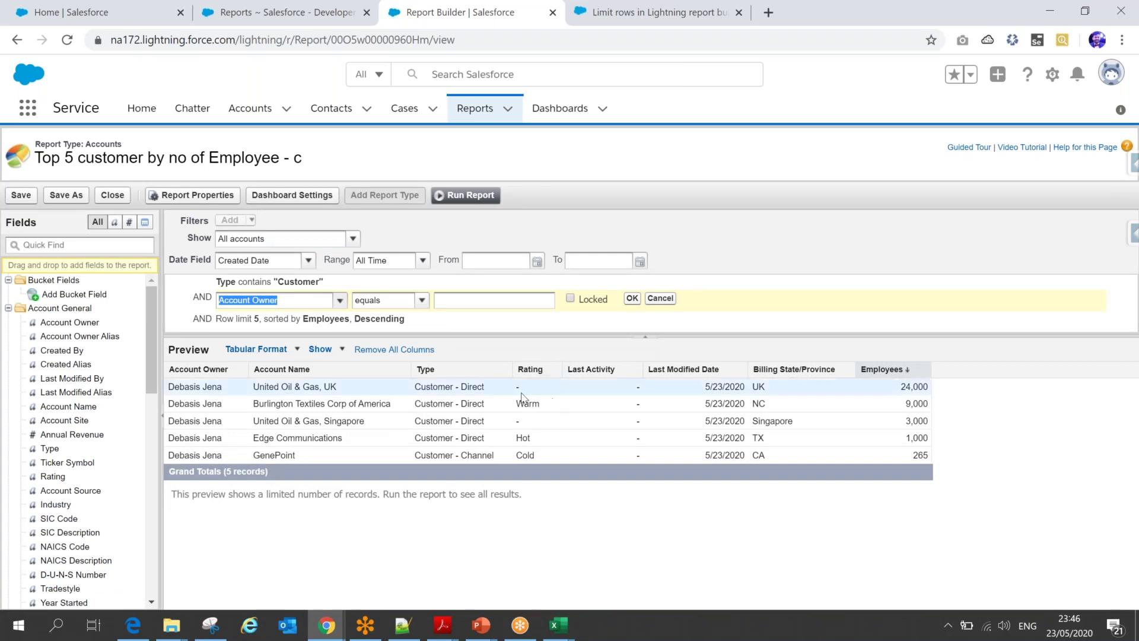
pyautogui.write('rat')
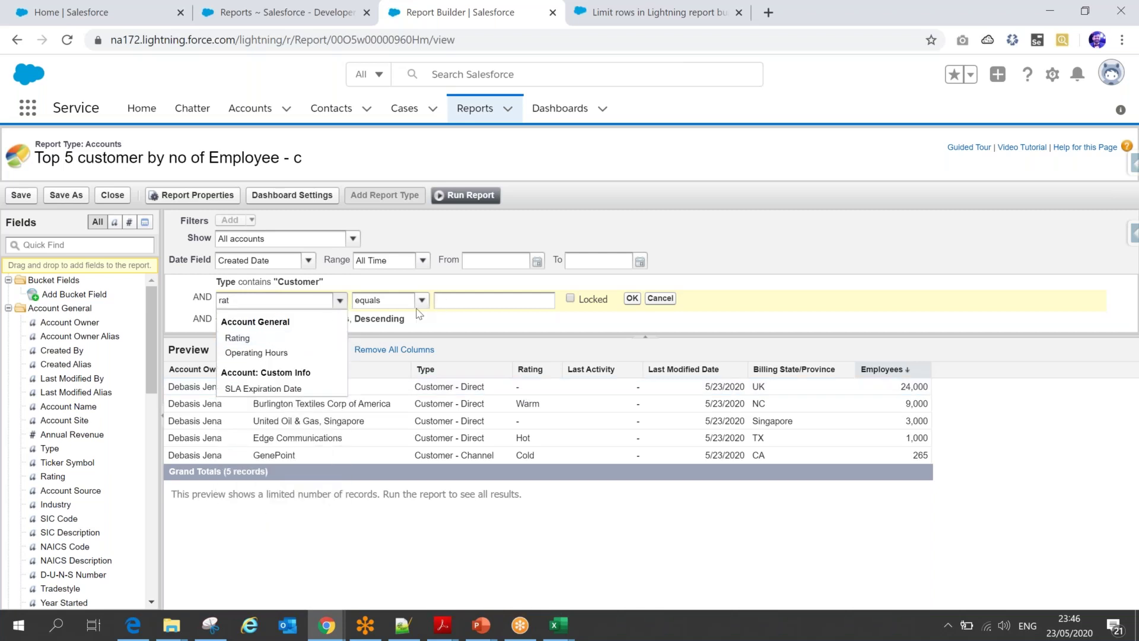
pyautogui.click(277, 338)
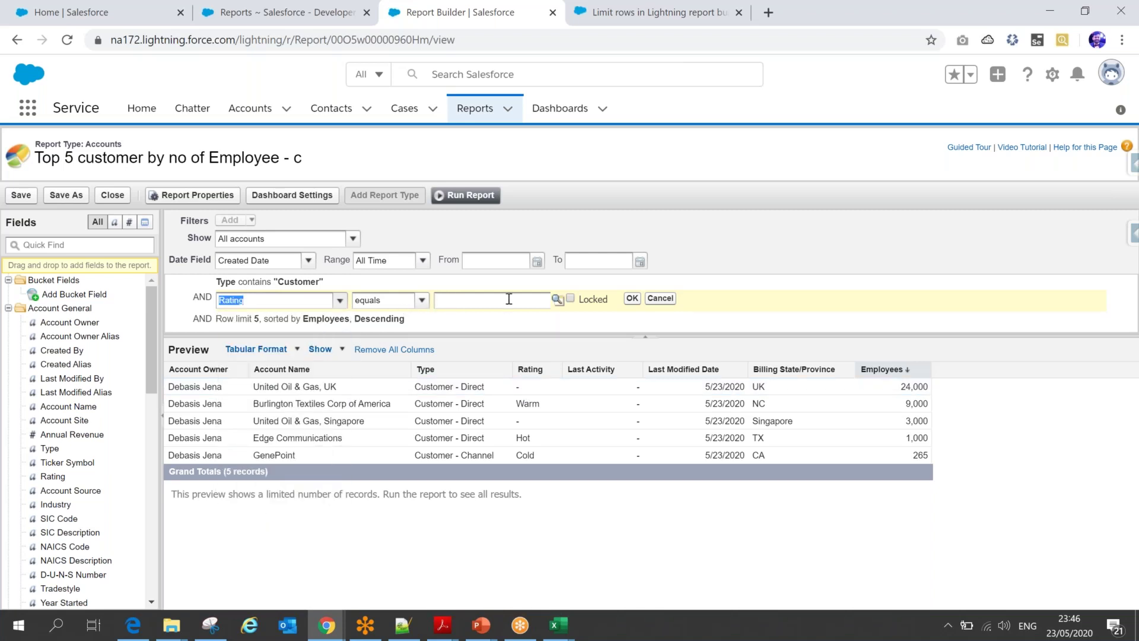
pyautogui.click(422, 300)
pyautogui.click(384, 329)
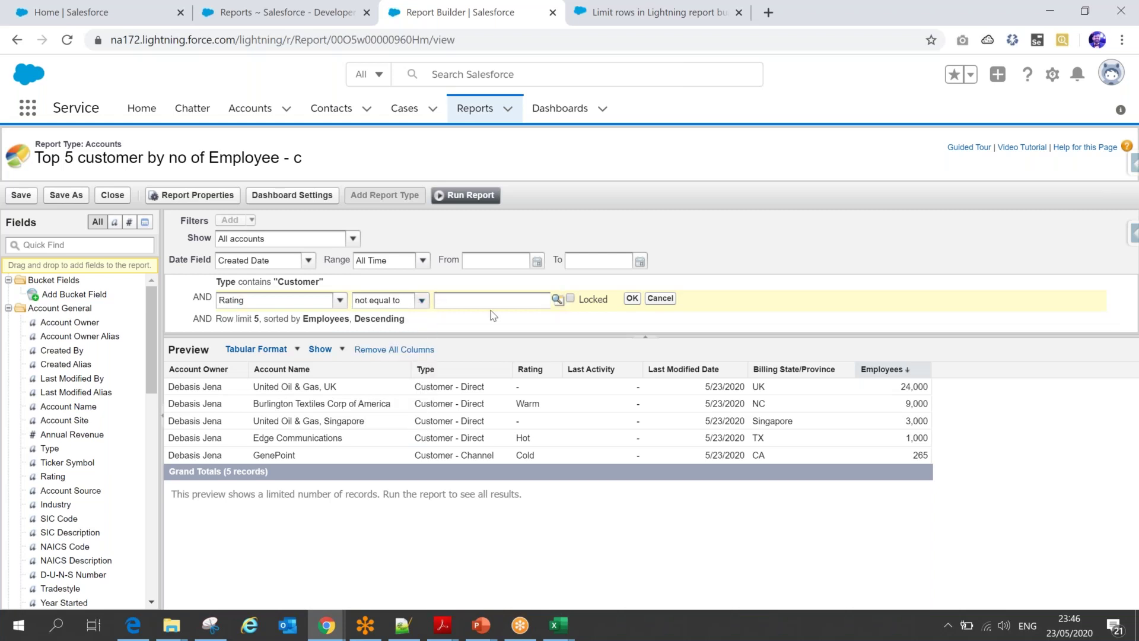
pyautogui.click(557, 300)
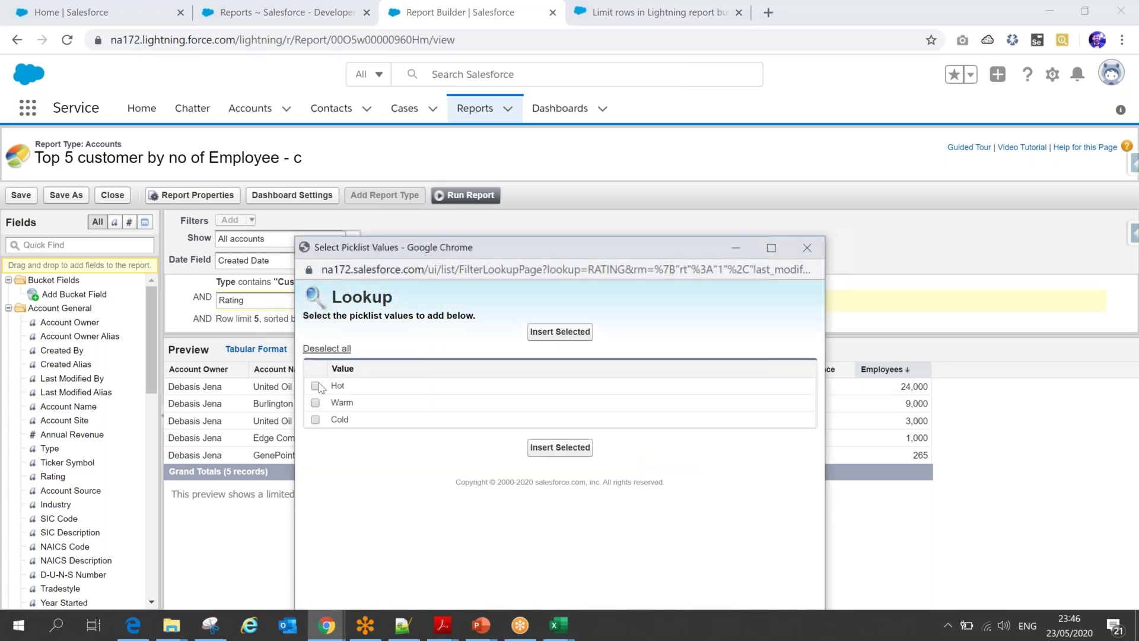
pyautogui.click(807, 247)
pyautogui.click(632, 298)
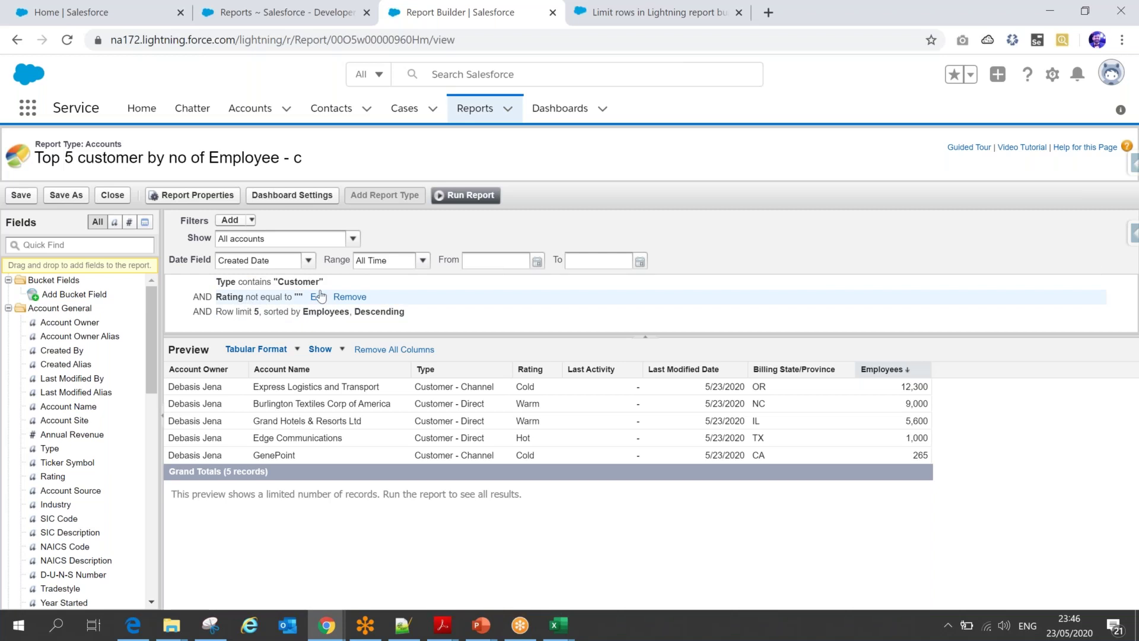
# - Add filter logic "1 OR 2" for the Type and Rating filters and save the report
pyautogui.click(252, 221)
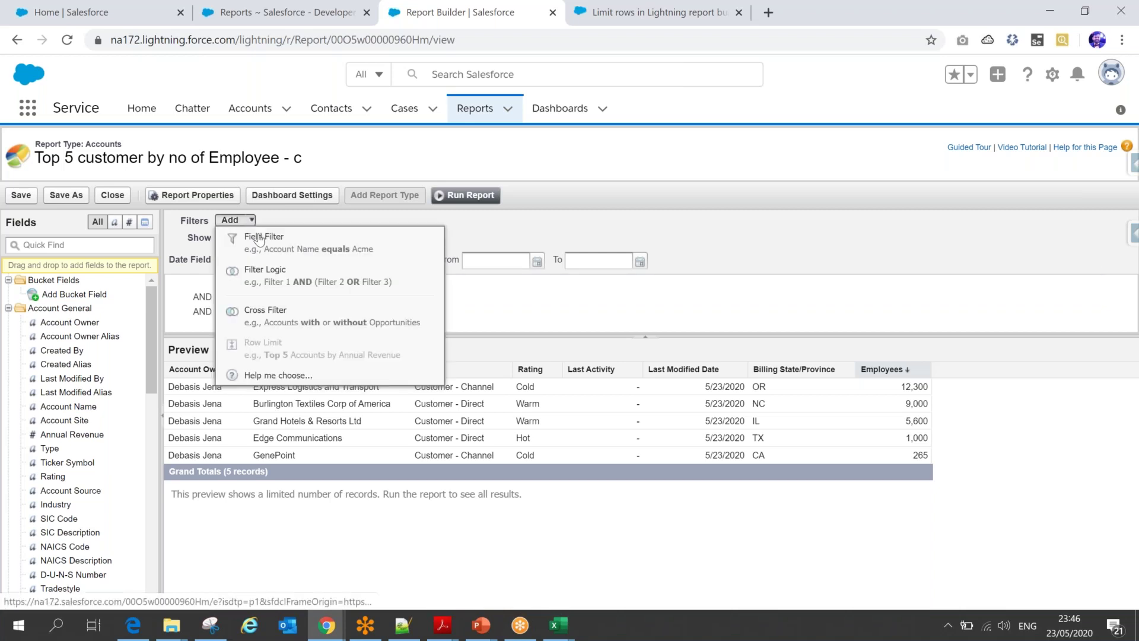
pyautogui.click(264, 274)
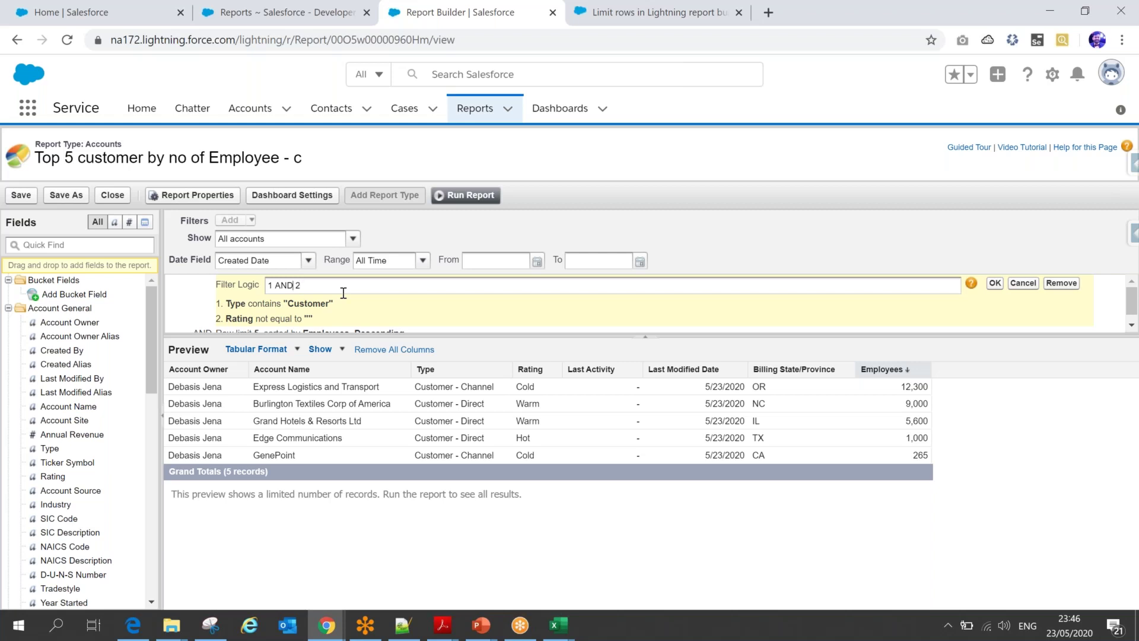
pyautogui.write('OR')
pyautogui.click(996, 284)
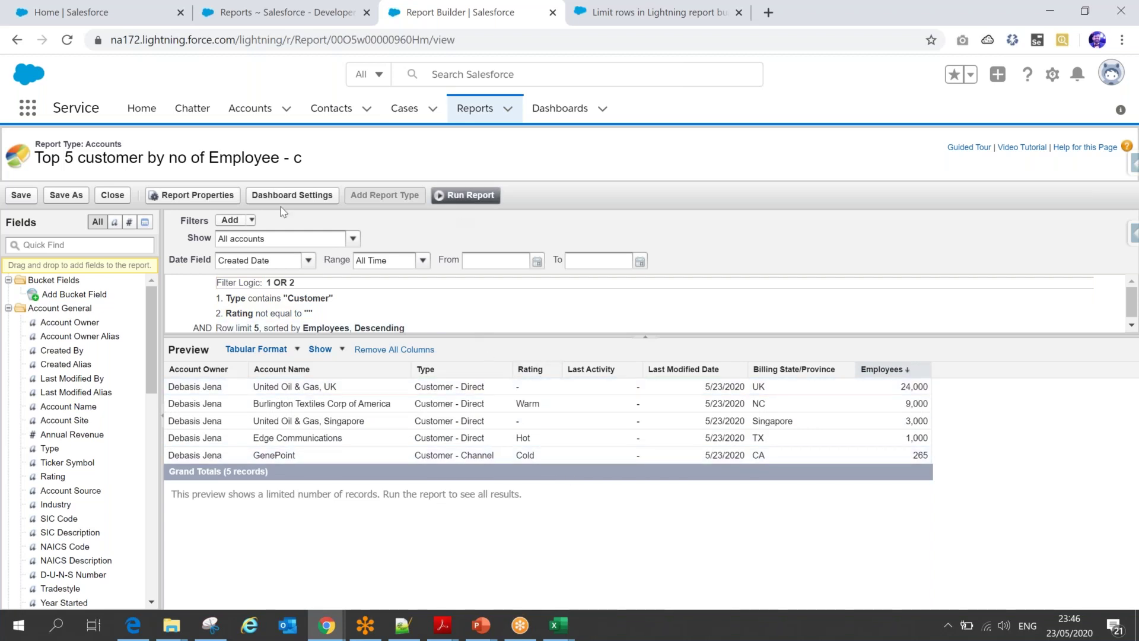
pyautogui.click(16, 198)
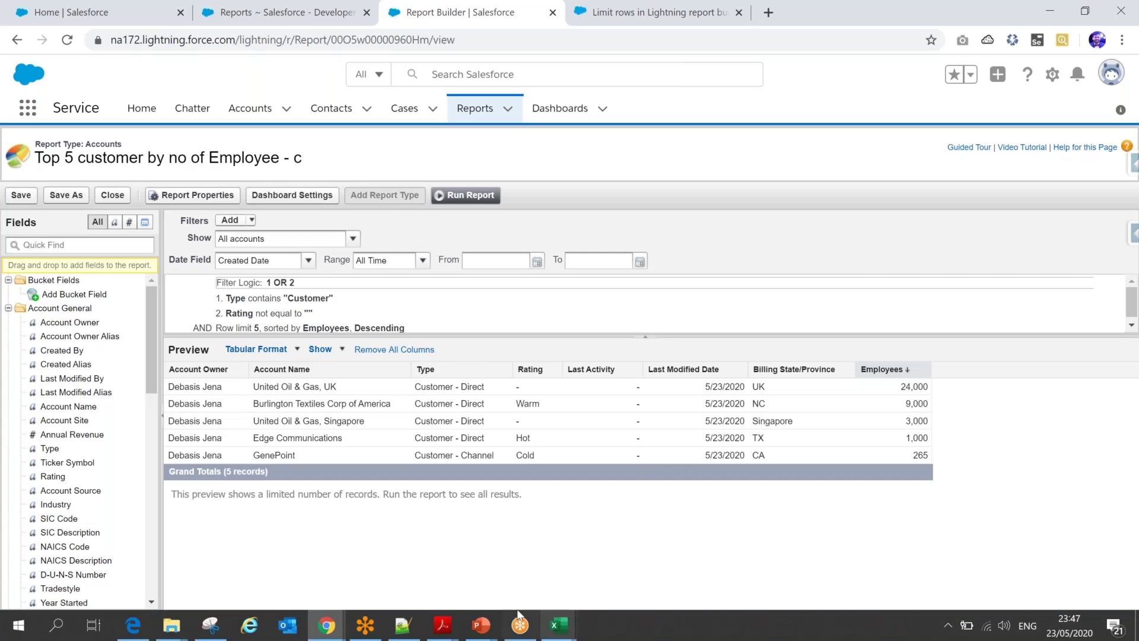
# - Switch to the PowerPoint slide show and advance to the "Tabular Report Format Hands-on" slide
pyautogui.moveTo(482, 627)
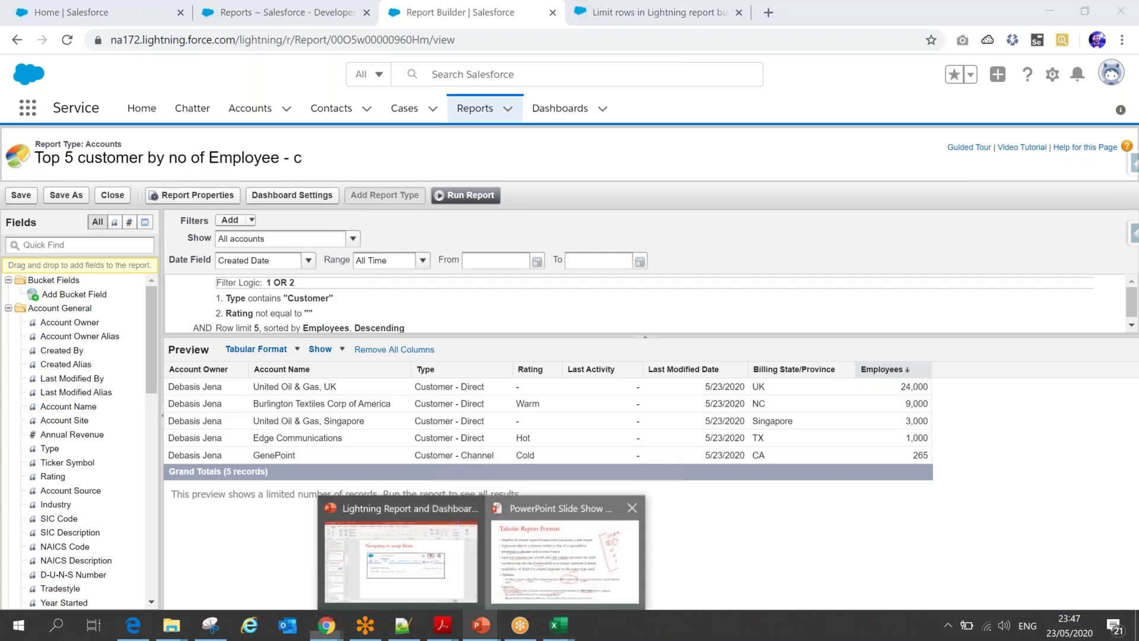
pyautogui.click(563, 543)
pyautogui.press('Right')
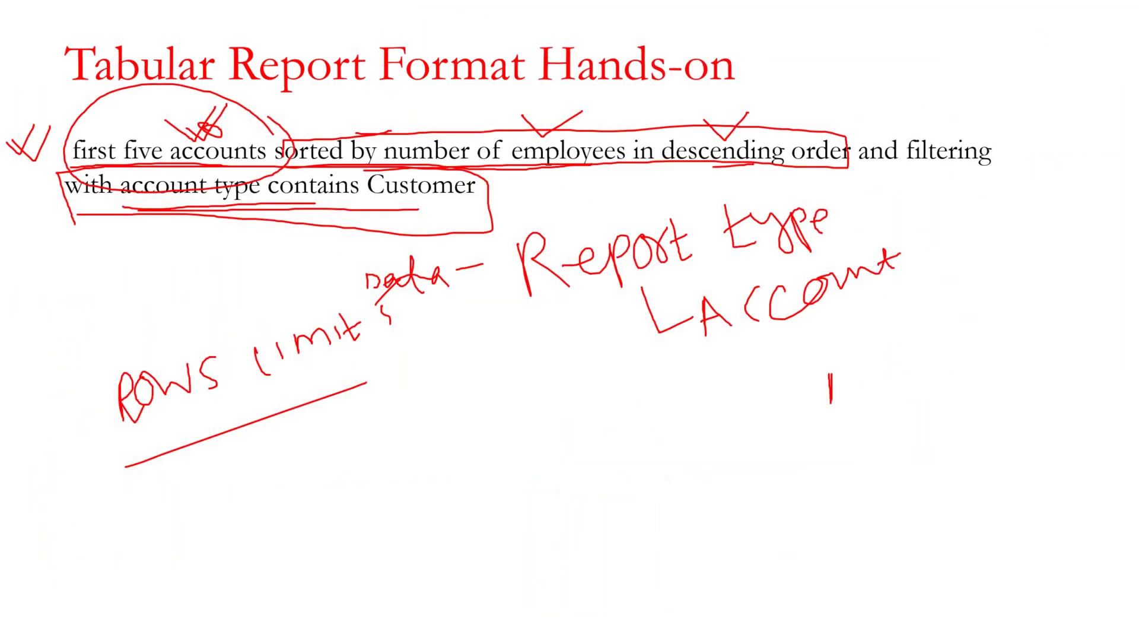